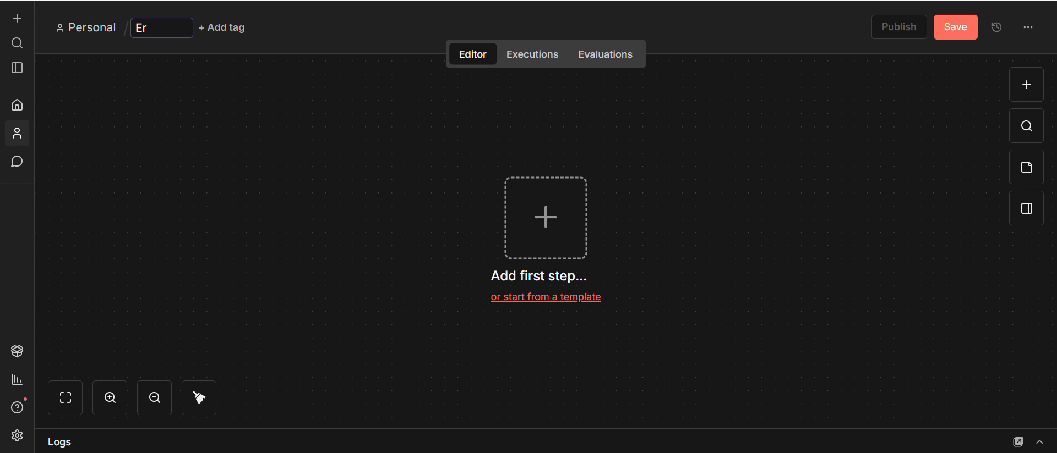
Name the new workflow "Error workflow" in the personal space
{"action": "type", "text": "o"}
{"action": "key", "text": "BackSpace"}
{"action": "type", "text": "ror works"}
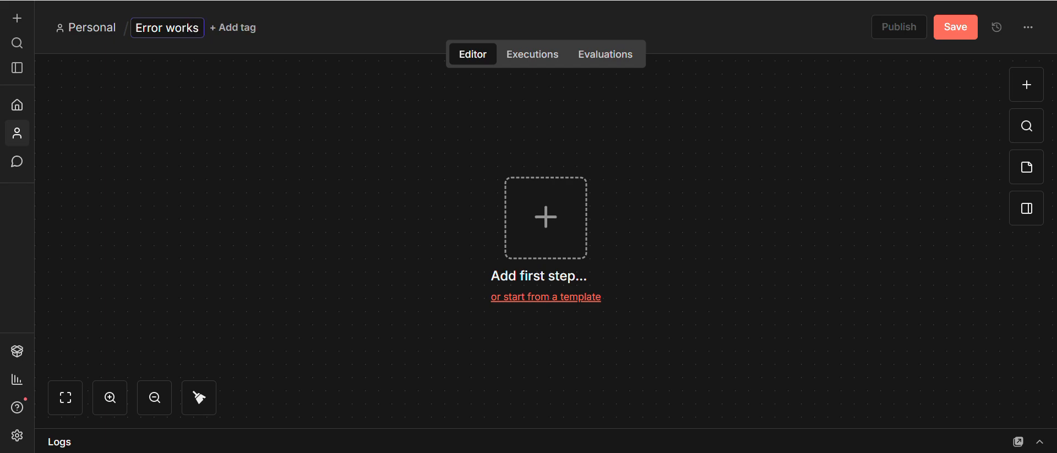
{"action": "key", "text": "BackSpace"}
{"action": "type", "text": "flow"}
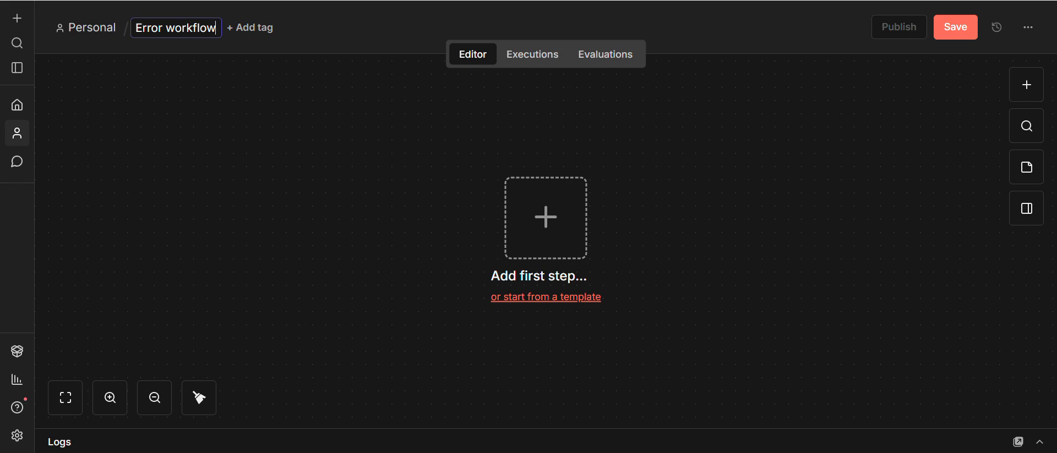
{"action": "key", "text": "Return"}
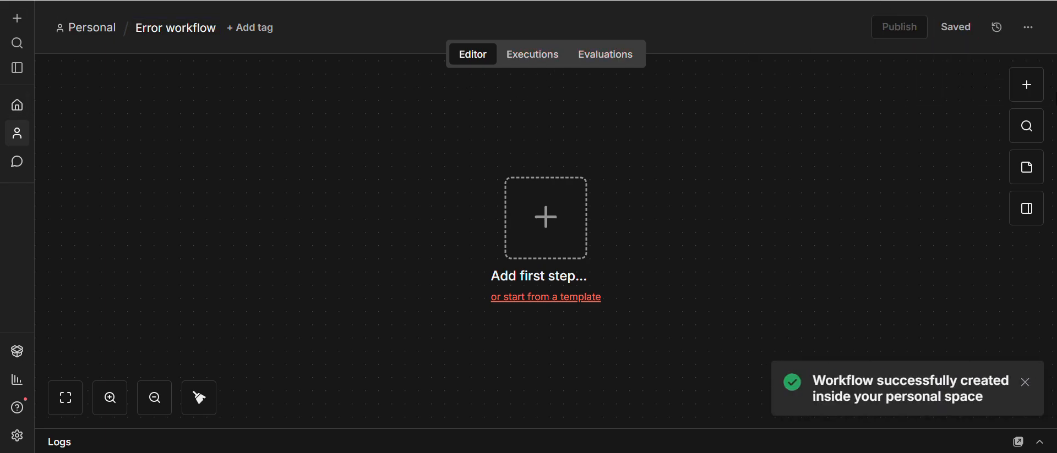
Add an Error Trigger node as the workflow's first step and fetch a test event for it
{"action": "left_click", "coordinate": [1025, 86]}
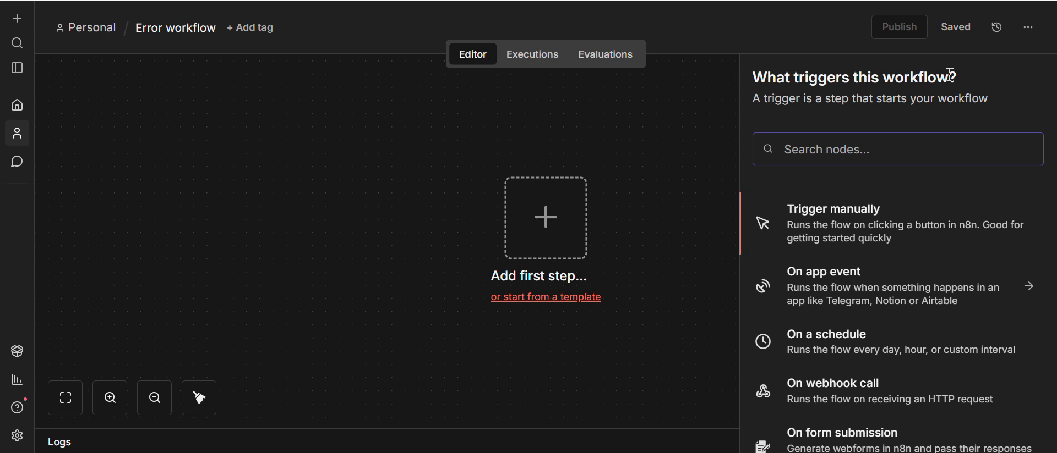
{"action": "type", "text": "err"}
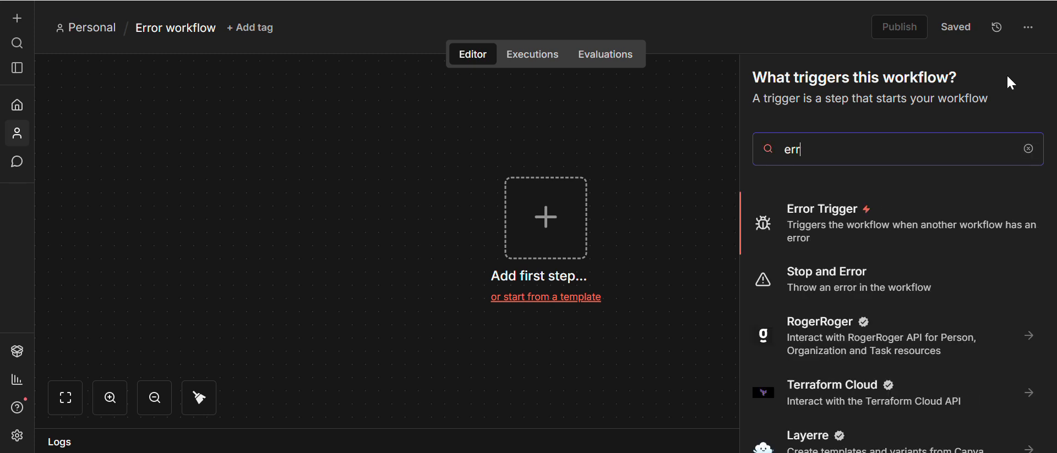
{"action": "left_click", "coordinate": [797, 215]}
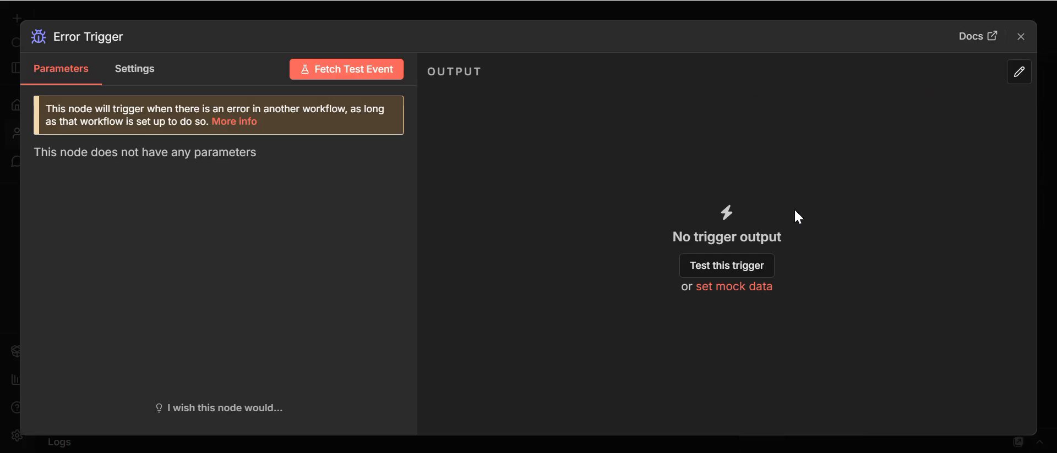
{"action": "left_click", "coordinate": [374, 72]}
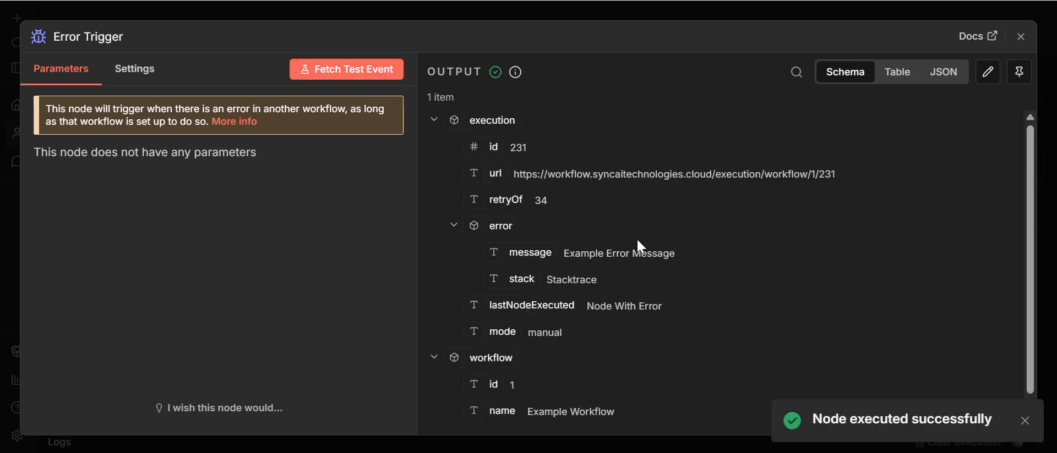
{"action": "scroll", "coordinate": [636, 242], "scroll_direction": "down", "scroll_amount": 1}
{"action": "left_click_drag", "start_coordinate": [511, 196], "coordinate": [544, 212]}
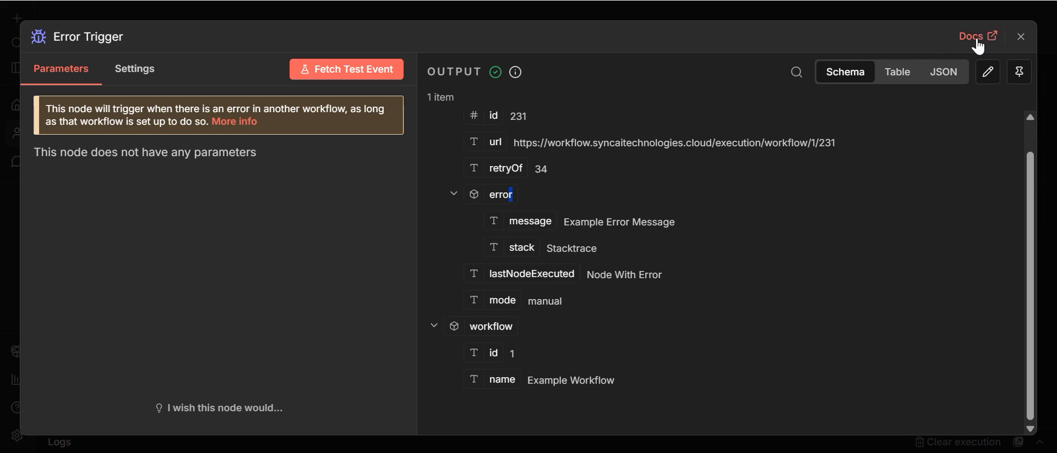
{"action": "left_click", "coordinate": [1021, 36]}
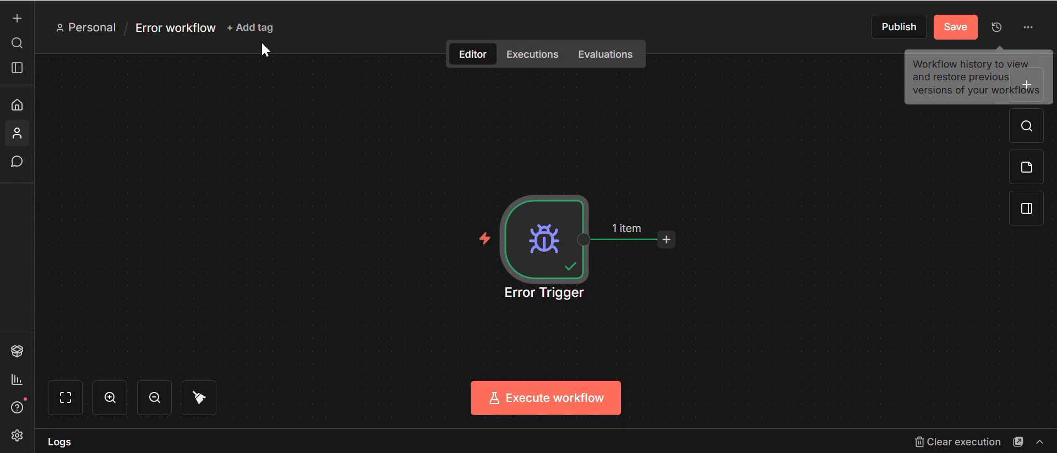
Rename the workflow as "Error workflow 2"
{"action": "left_click", "coordinate": [209, 29]}
{"action": "left_click", "coordinate": [222, 26]}
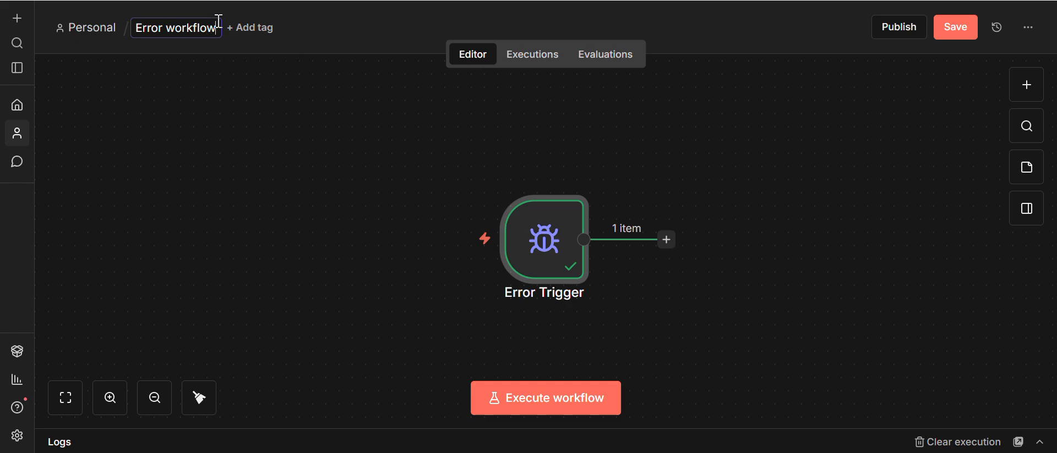
{"action": "left_click", "coordinate": [219, 21]}
{"action": "type", "text": "2"}
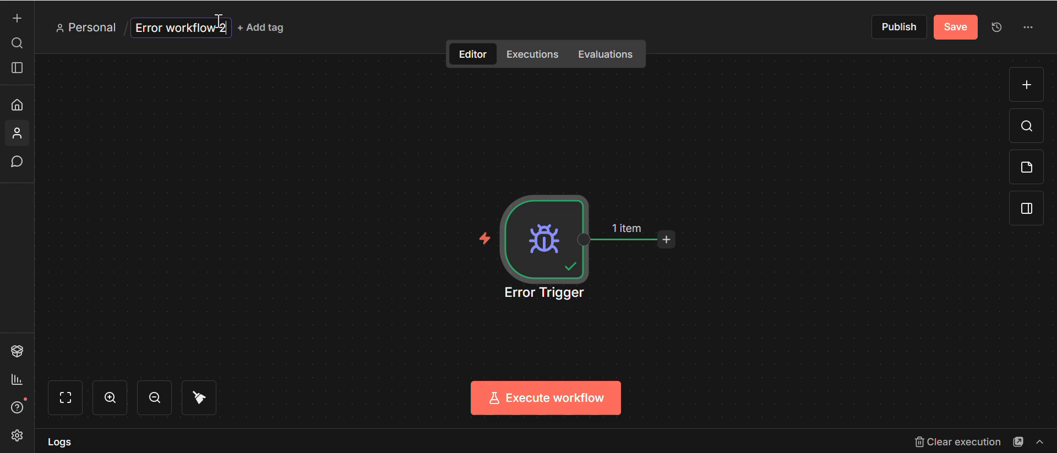
{"action": "left_click", "coordinate": [242, 180]}
Examine the Error Trigger's test output, in particular the error message field
{"action": "mouse_move", "coordinate": [556, 228]}
{"action": "double_click", "coordinate": [563, 242]}
{"action": "scroll", "coordinate": [688, 315], "scroll_direction": "down", "scroll_amount": 1}
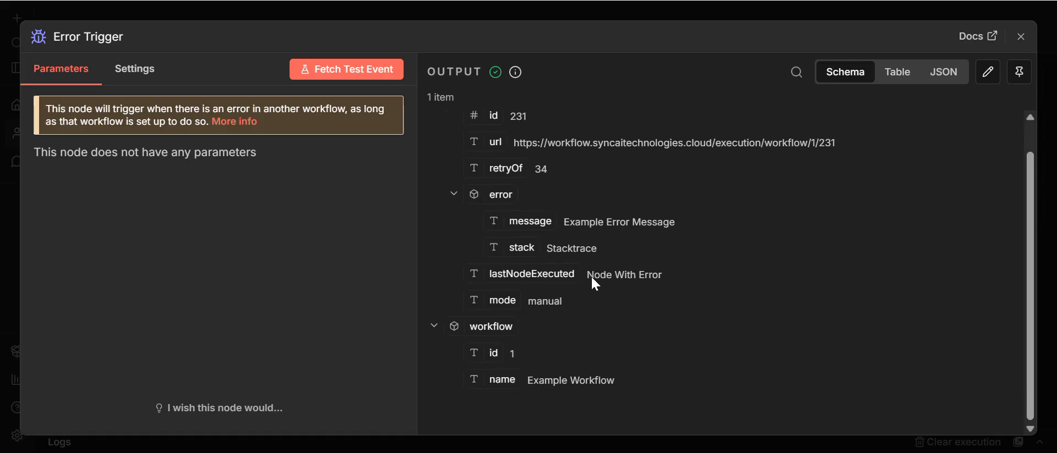
{"action": "left_click_drag", "start_coordinate": [578, 217], "coordinate": [667, 216]}
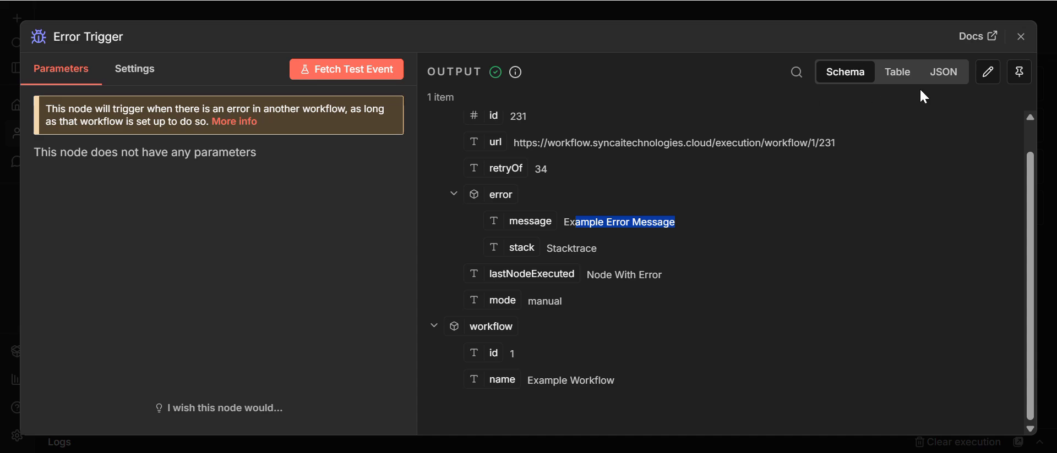
{"action": "left_click", "coordinate": [1020, 37]}
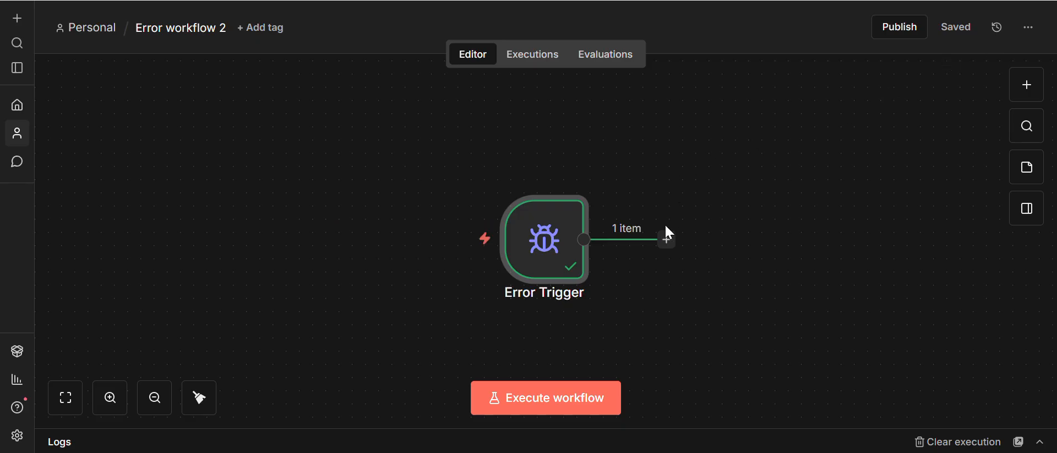
Add a Telegram "Send a text message" node after the Error Trigger and look over its input fields
{"action": "left_click", "coordinate": [666, 240]}
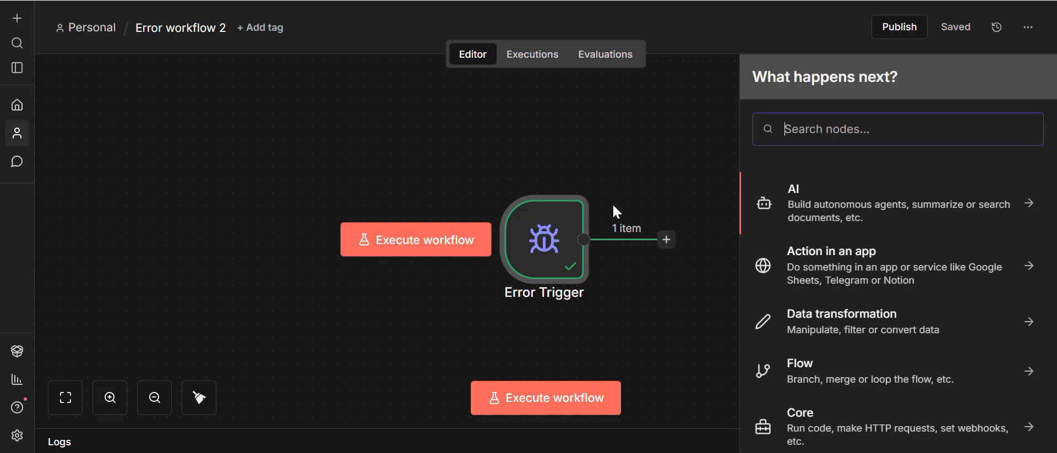
{"action": "type", "text": "tele"}
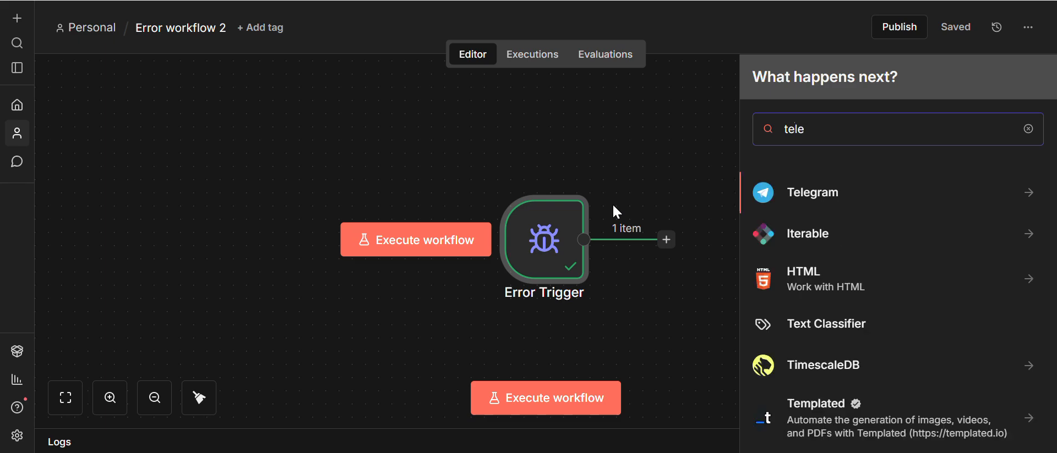
{"action": "left_click", "coordinate": [850, 199]}
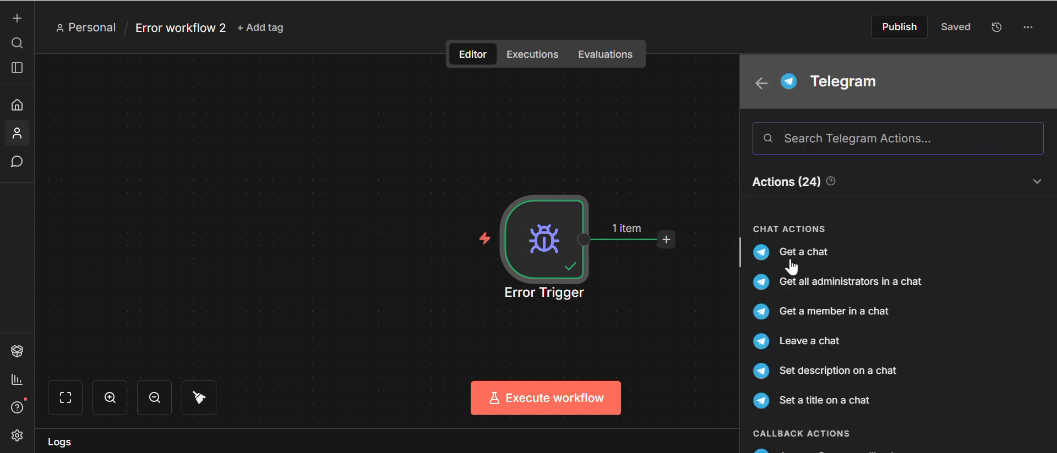
{"action": "scroll", "coordinate": [793, 266], "scroll_direction": "down", "scroll_amount": 6}
{"action": "type", "text": "s"}
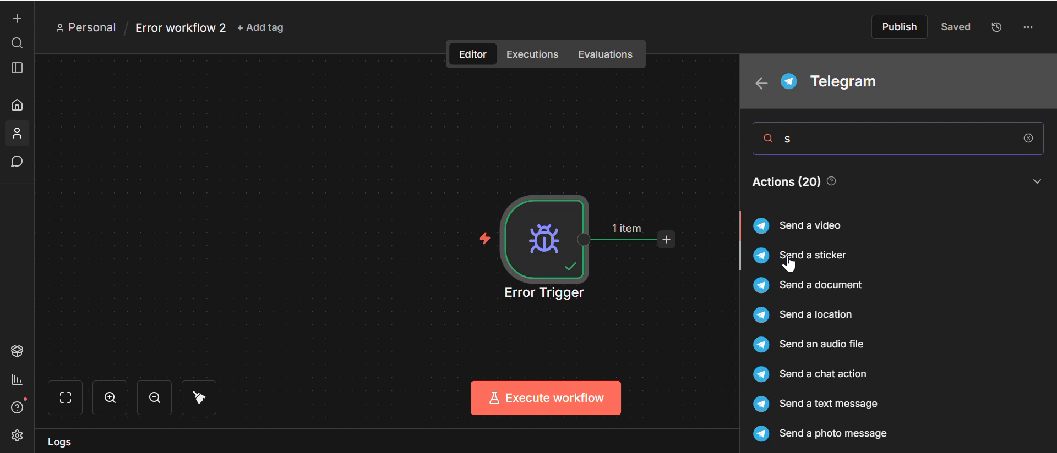
{"action": "type", "text": "end"}
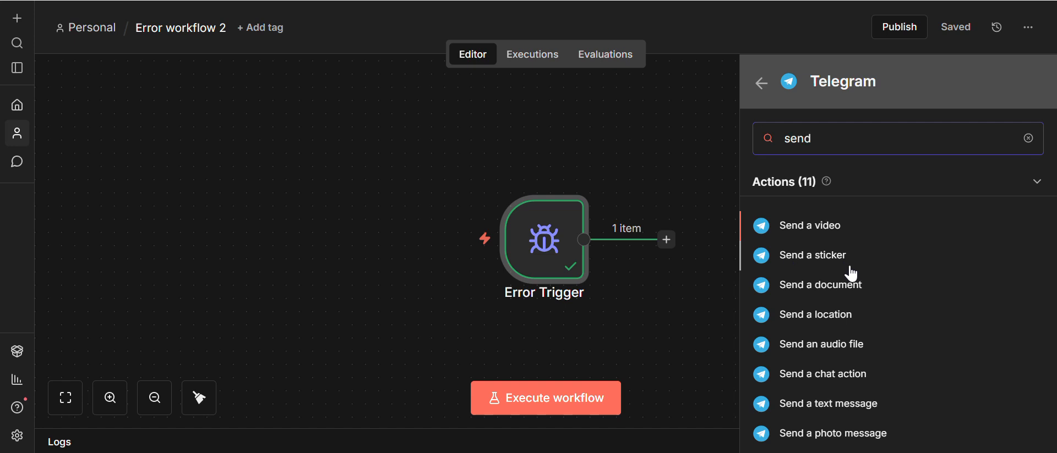
{"action": "left_click", "coordinate": [841, 407]}
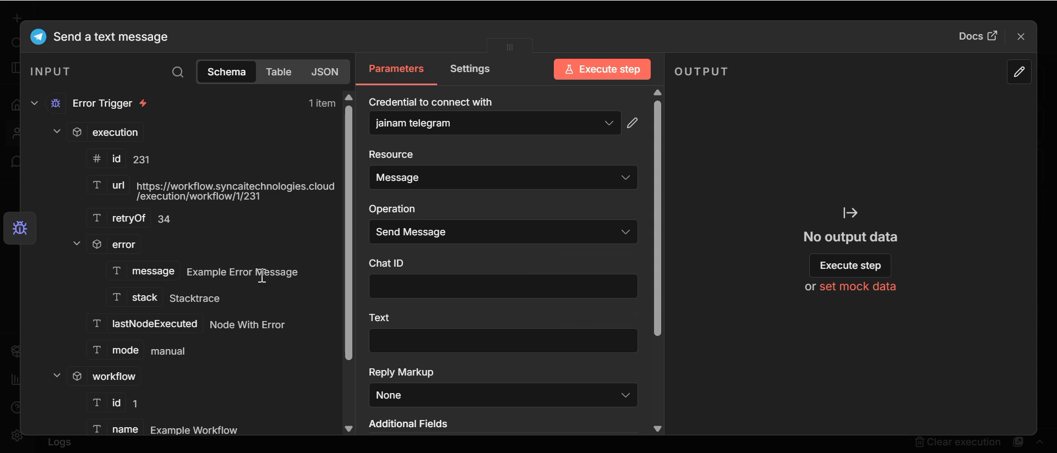
{"action": "scroll", "coordinate": [262, 276], "scroll_direction": "down", "scroll_amount": 3}
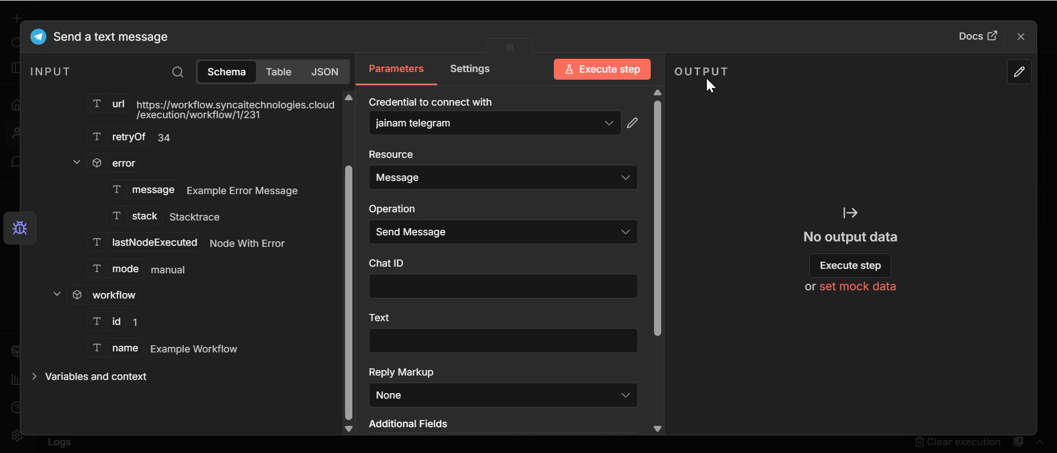
{"action": "left_click", "coordinate": [1018, 44]}
Add a Telegram Trigger node that fires on message
{"action": "left_click", "coordinate": [1018, 83]}
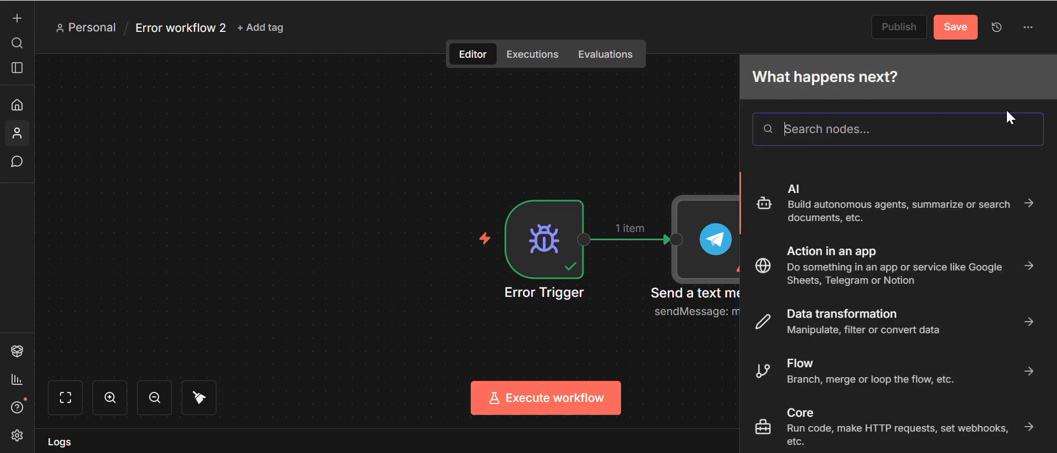
{"action": "type", "text": "tele"}
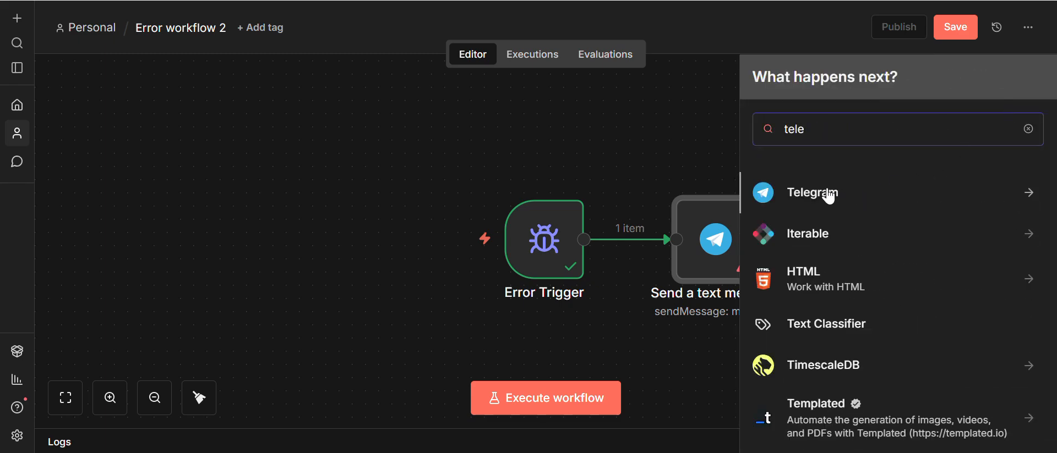
{"action": "left_click", "coordinate": [762, 195]}
{"action": "mouse_move", "coordinate": [831, 183]}
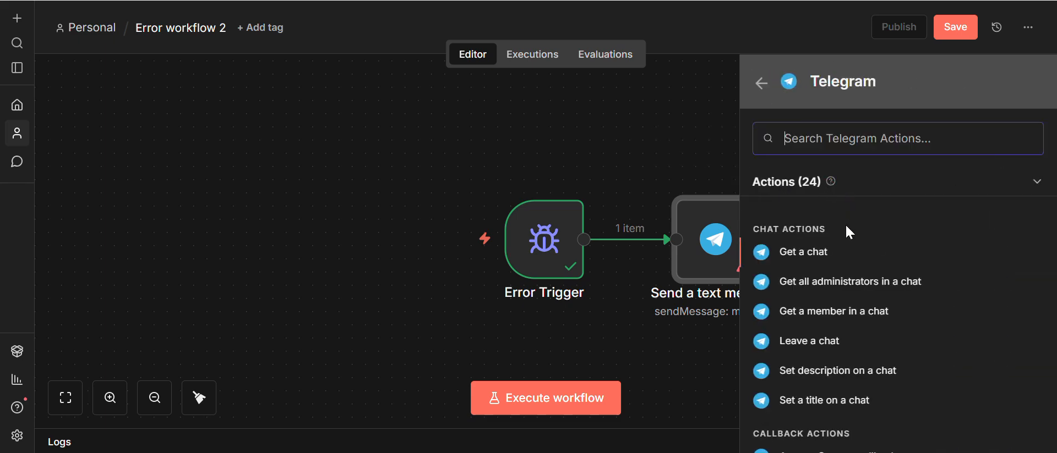
{"action": "scroll", "coordinate": [844, 224], "scroll_direction": "down", "scroll_amount": 10}
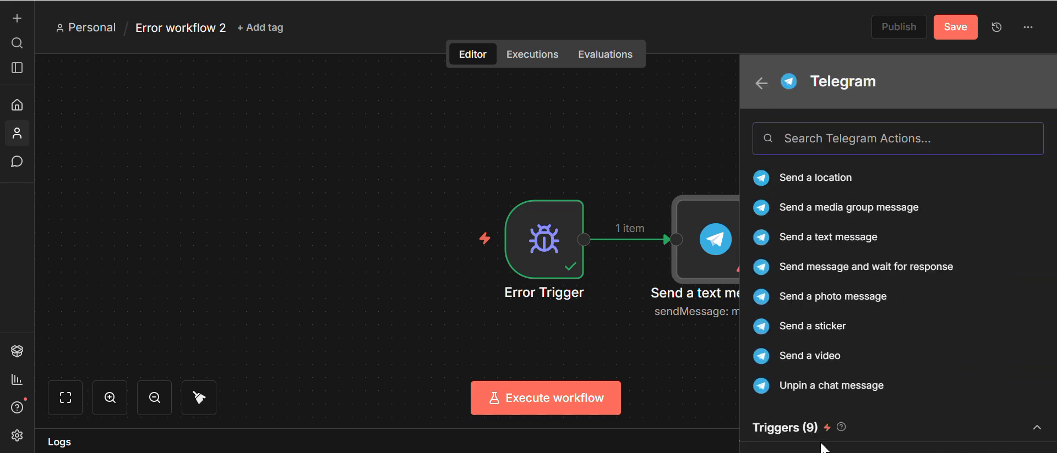
{"action": "scroll", "coordinate": [803, 430], "scroll_direction": "down", "scroll_amount": 5}
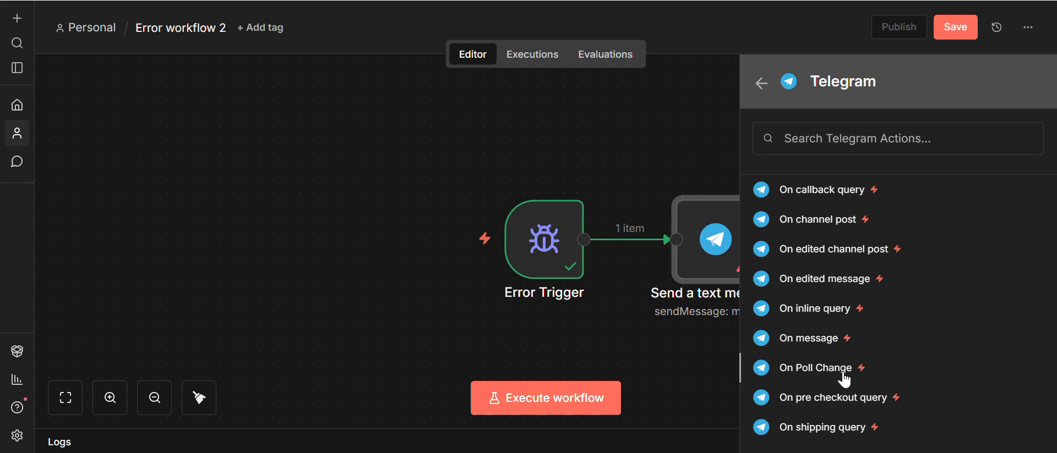
{"action": "left_click", "coordinate": [821, 342]}
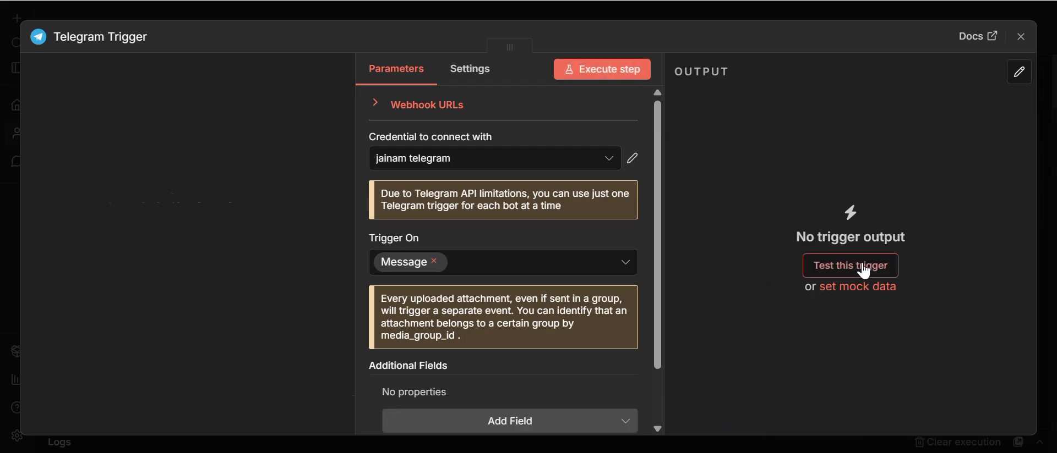
Start listening for a test event on the Telegram Trigger and send "hi" to uniBot in Telegram, returning to n8n
{"action": "left_click", "coordinate": [231, 232]}
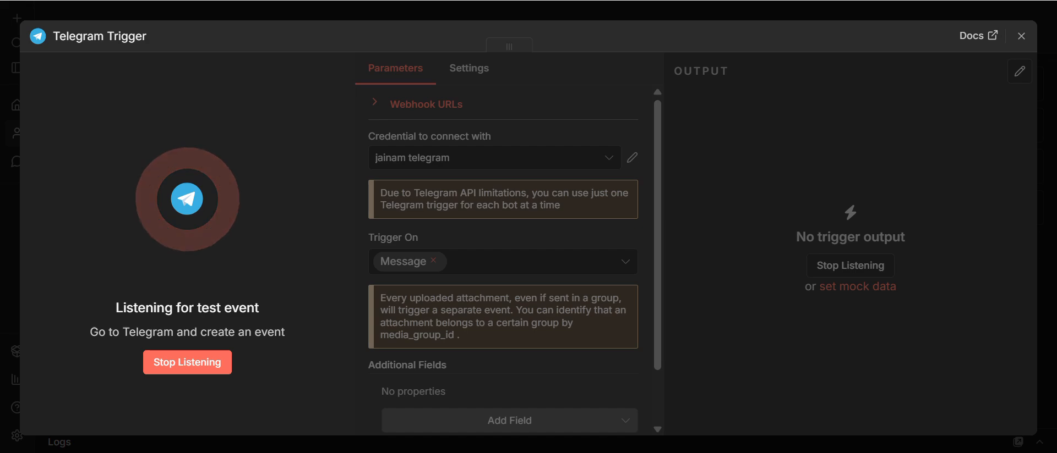
{"action": "key", "text": "super+d"}
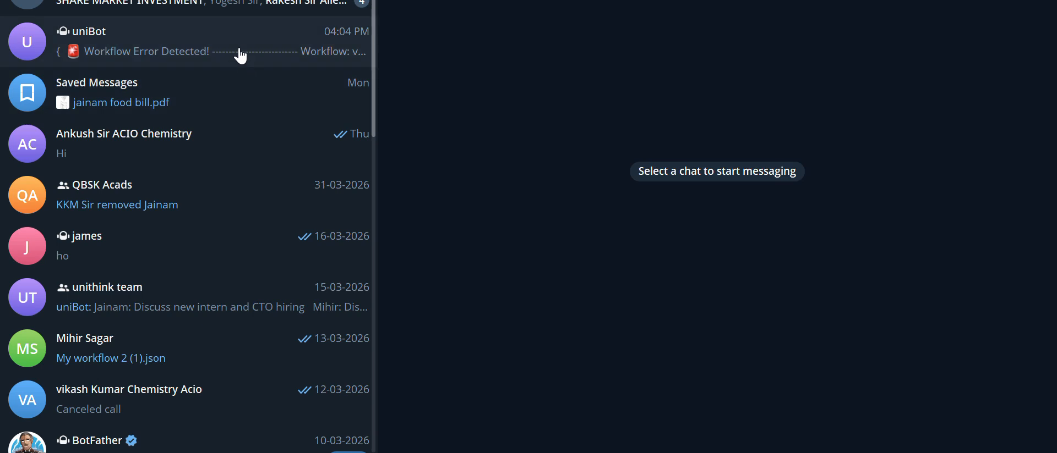
{"action": "left_click", "coordinate": [302, 52]}
{"action": "mouse_move", "coordinate": [675, 104]}
{"action": "type", "text": "hi"}
{"action": "key", "text": "Return"}
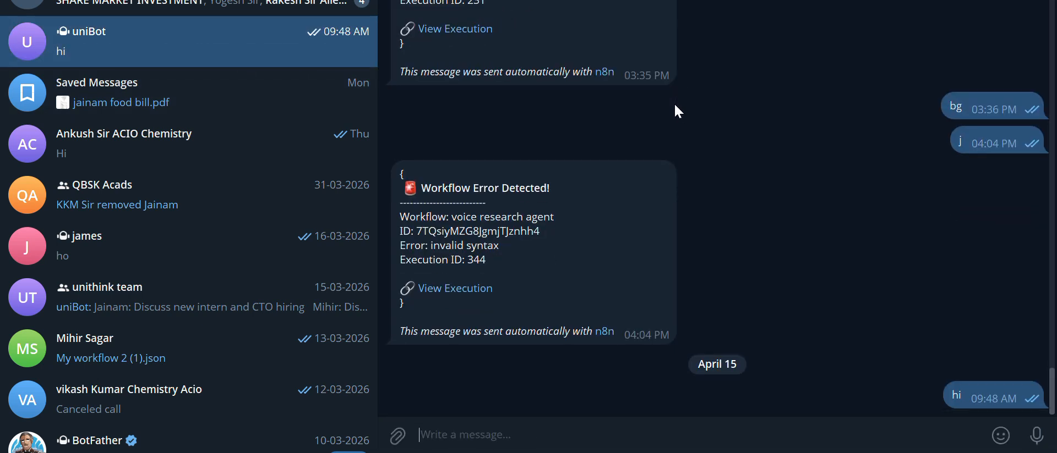
{"action": "key", "text": "alt+Tab"}
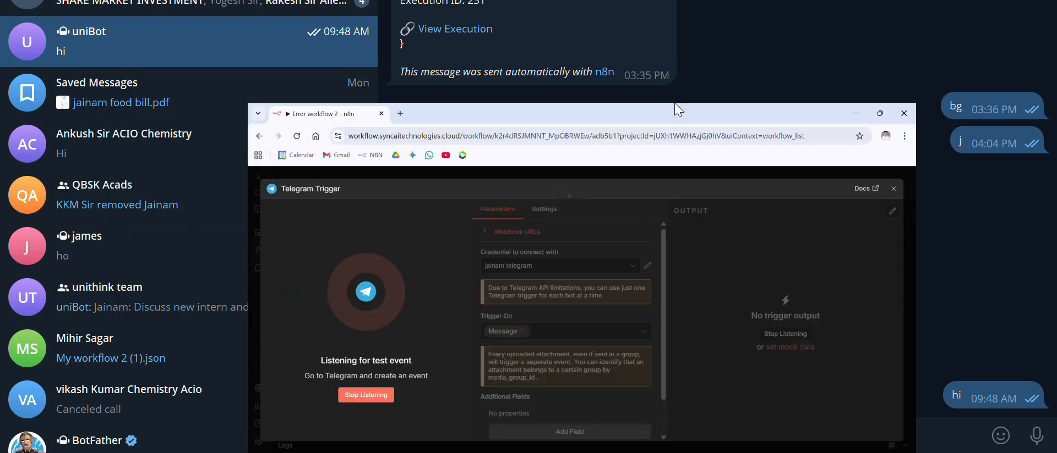
Copy the chat id from the Telegram Trigger's output and close the node
{"action": "scroll", "coordinate": [875, 176], "scroll_direction": "down", "scroll_amount": 3}
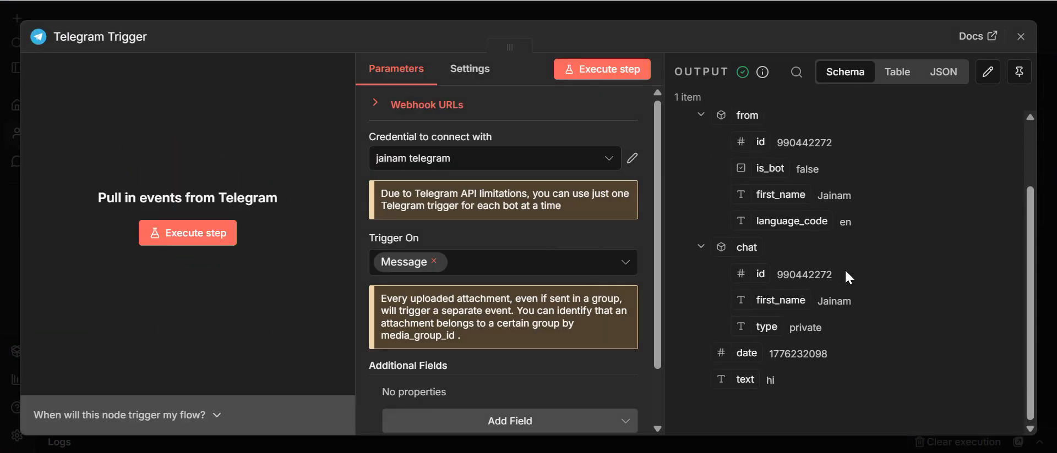
{"action": "left_click_drag", "start_coordinate": [832, 275], "coordinate": [778, 281]}
{"action": "key", "text": "ctrl+c"}
{"action": "left_click", "coordinate": [1020, 36]}
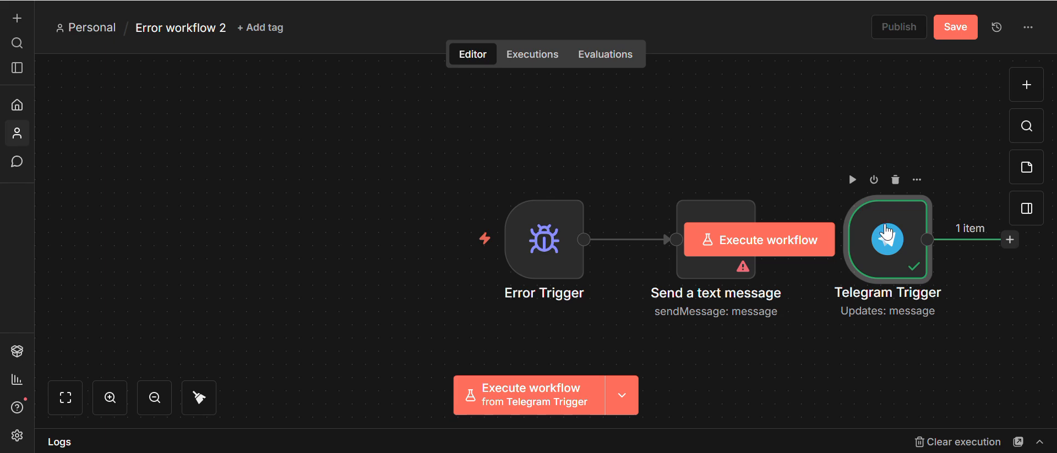
Move the Telegram Trigger node to the left of the Error Trigger and select the "Send a text message" node
{"action": "left_click_drag", "start_coordinate": [894, 239], "coordinate": [205, 197]}
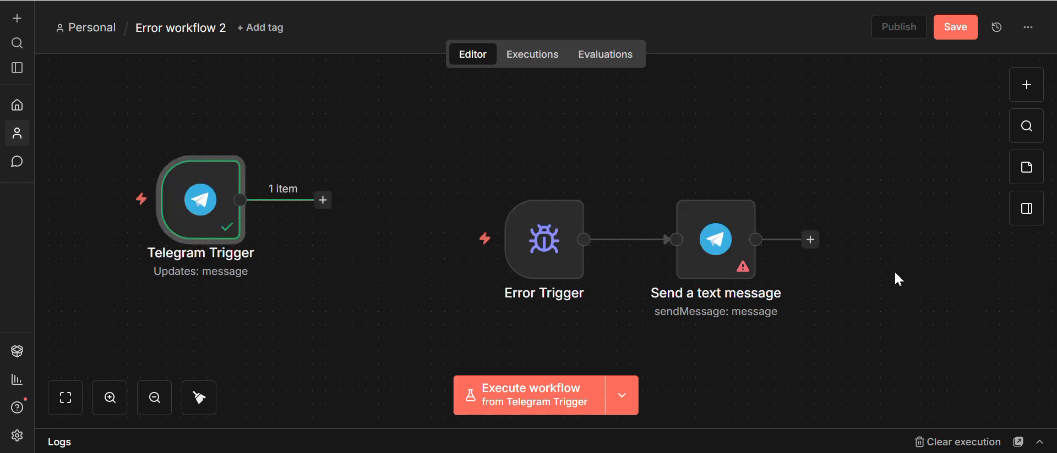
{"action": "left_click", "coordinate": [708, 241]}
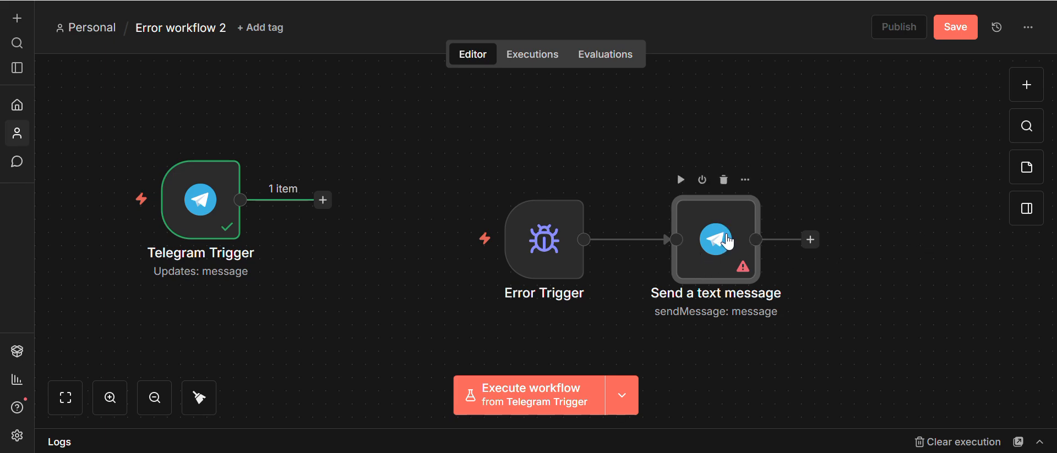
Open the "Send a text message" node and paste the copied chat id into its Chat ID field
{"action": "double_click", "coordinate": [728, 241]}
{"action": "left_click", "coordinate": [585, 287]}
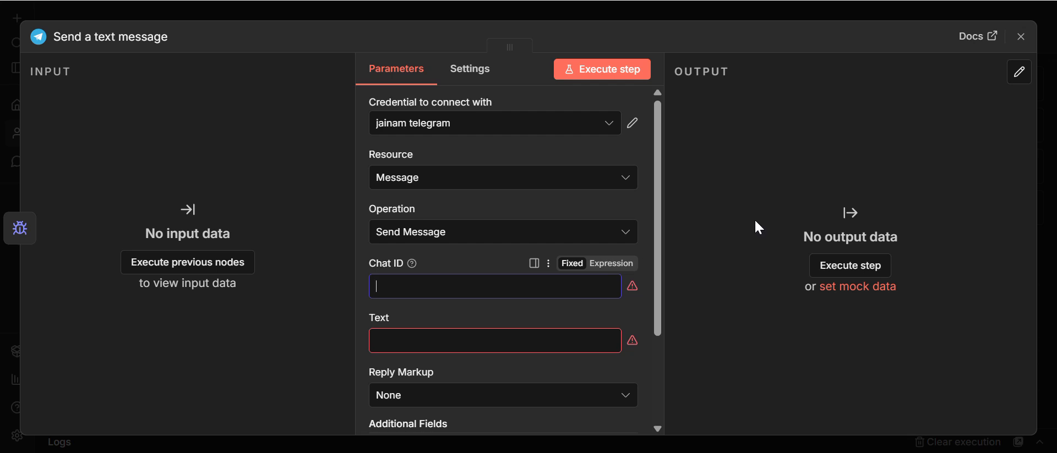
{"action": "key", "text": "ctrl+v"}
{"action": "left_click", "coordinate": [378, 286]}
{"action": "key", "text": "BackSpace"}
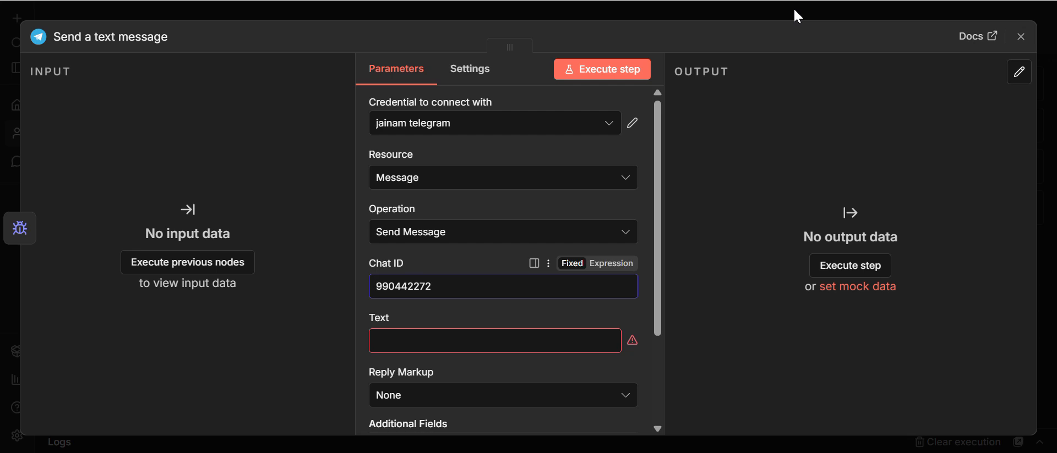
{"action": "left_click", "coordinate": [794, 10]}
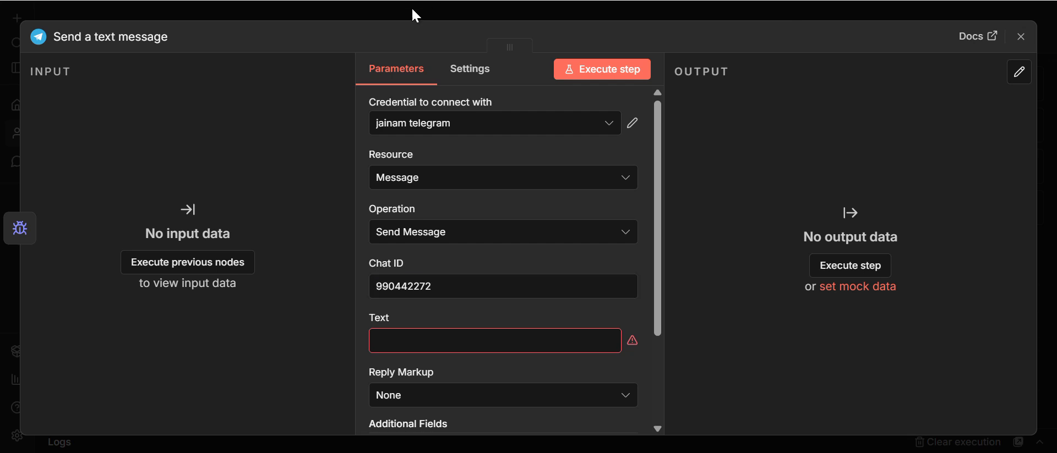
Set the message text to "helu" and execute the node to send a test message
{"action": "left_click", "coordinate": [429, 334]}
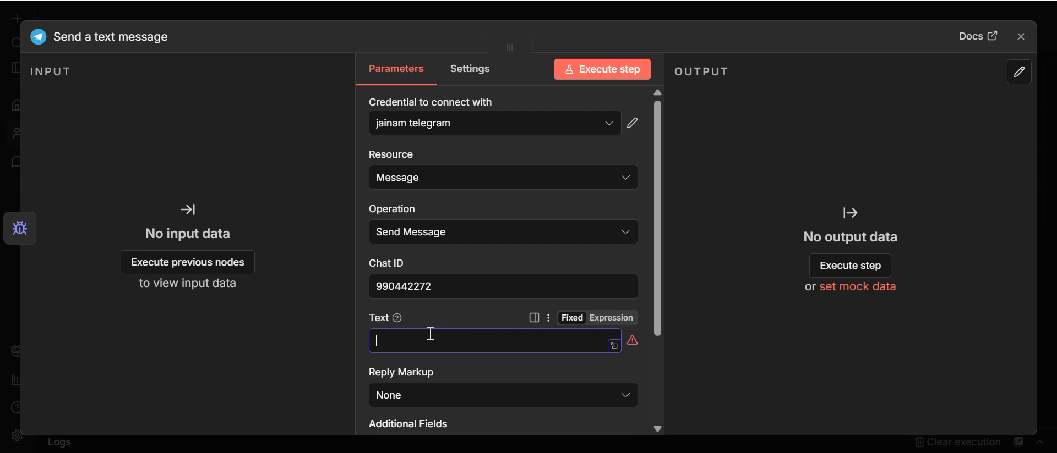
{"action": "type", "text": "helu"}
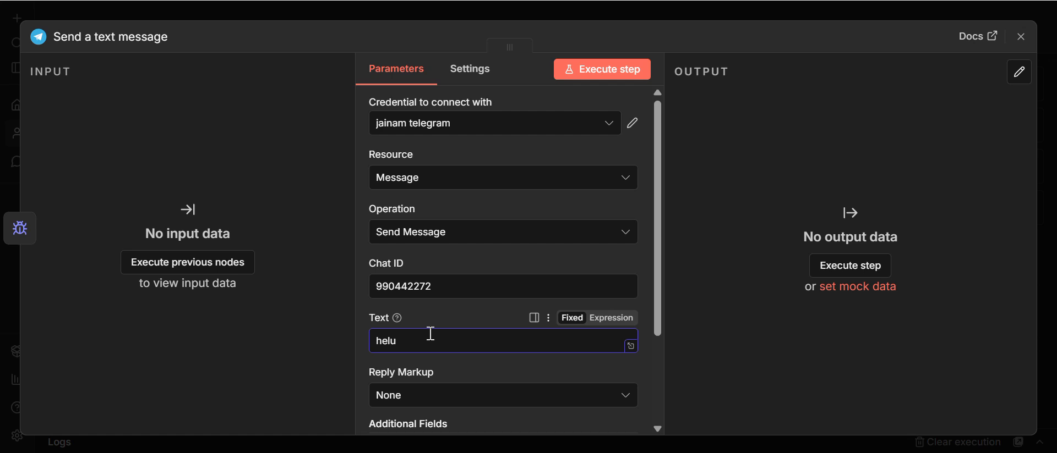
{"action": "left_click", "coordinate": [618, 78]}
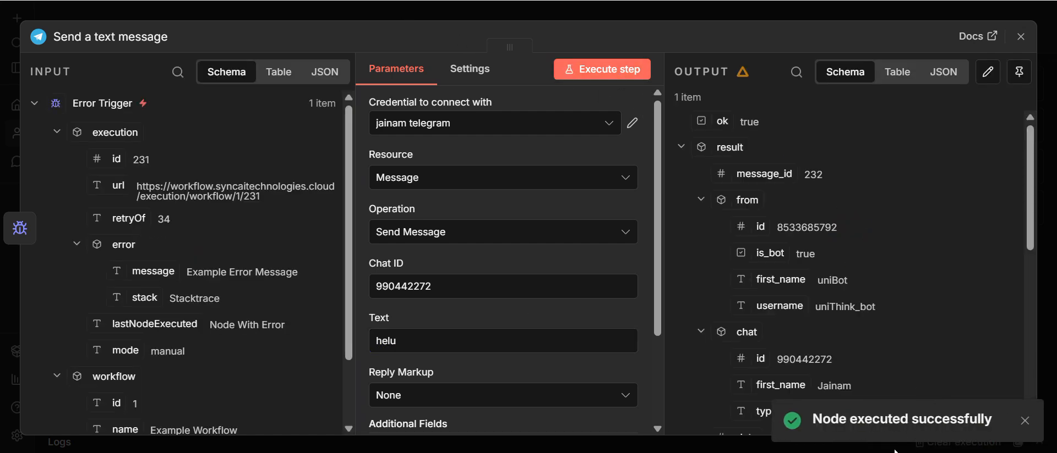
Switch to Telegram to examine the test message in the uniBot chat, including its attribution line, and return to n8n
{"action": "left_click", "coordinate": [845, 415]}
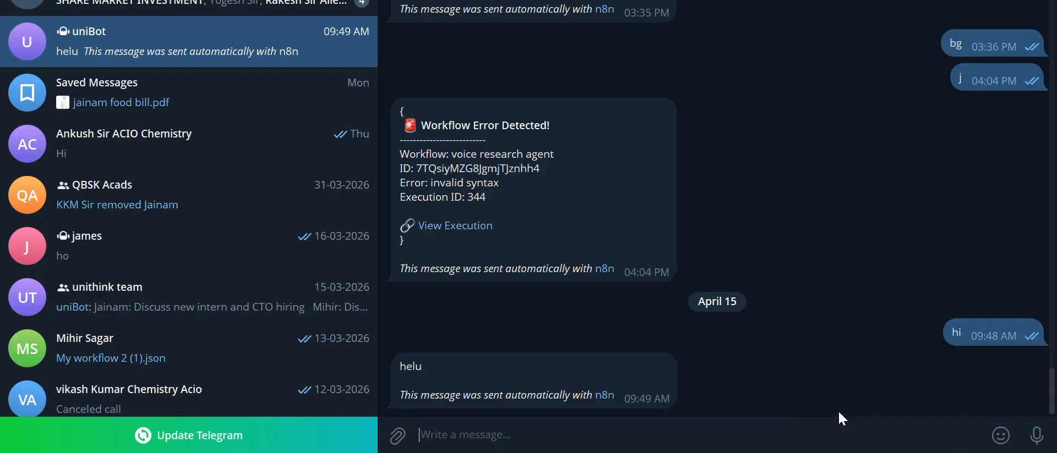
{"action": "left_click_drag", "start_coordinate": [664, 393], "coordinate": [564, 397]}
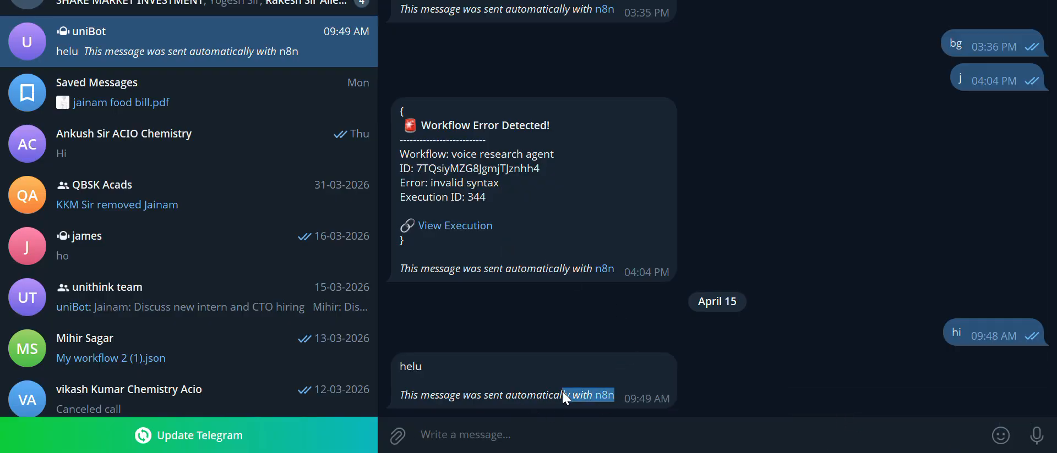
{"action": "mouse_move", "coordinate": [404, 398]}
{"action": "left_mouse_down"}
{"action": "mouse_move", "coordinate": [487, 398]}
{"action": "mouse_move", "coordinate": [405, 398]}
{"action": "left_mouse_up"}
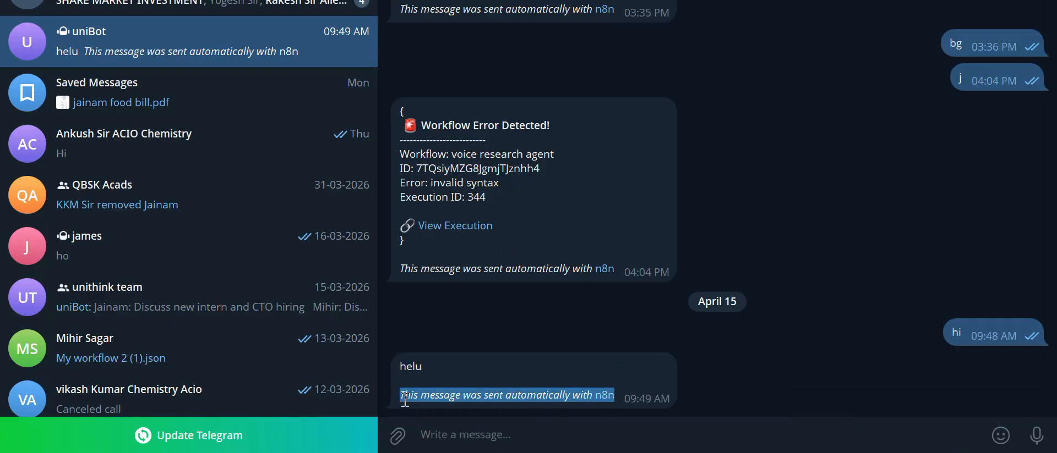
{"action": "key", "text": "alt+Tab"}
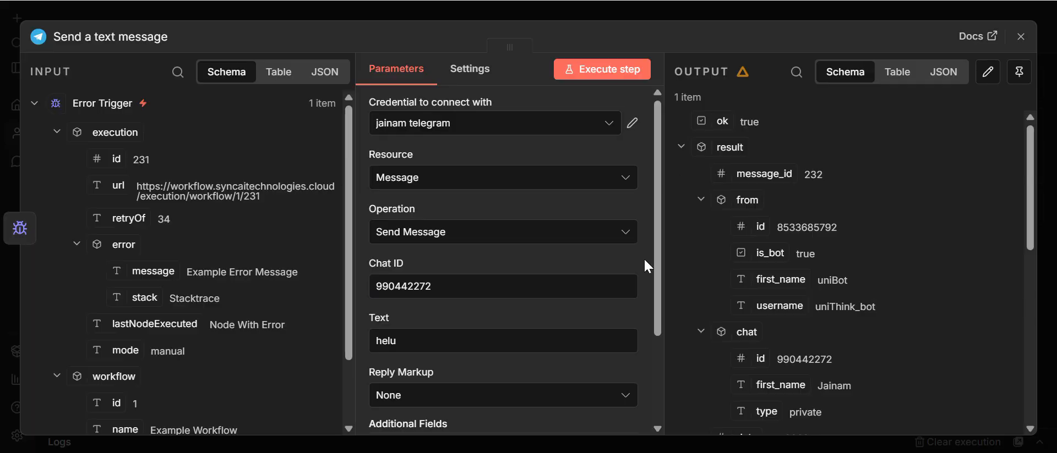
Add the Append n8n Attribution field to the Telegram message node and turn it off
{"action": "scroll", "coordinate": [594, 327], "scroll_direction": "down", "scroll_amount": 2}
{"action": "left_click", "coordinate": [569, 370]}
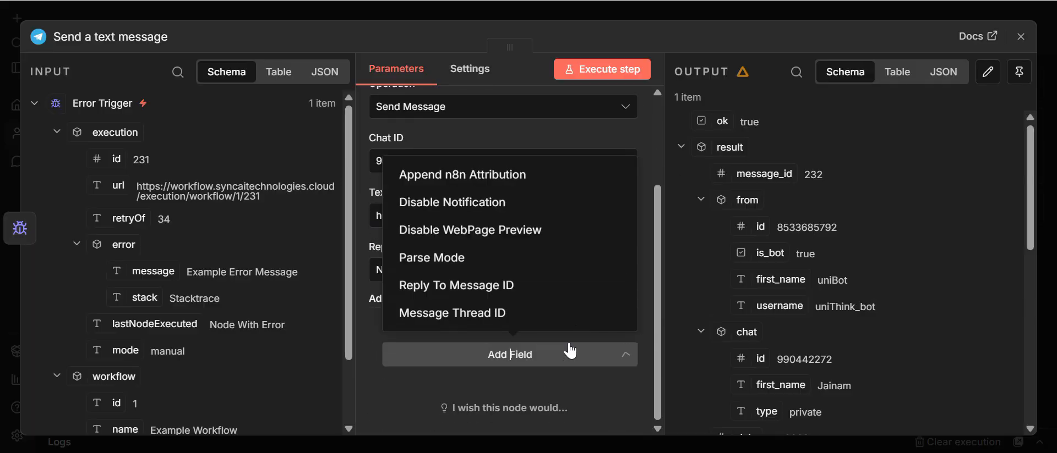
{"action": "left_click", "coordinate": [560, 183]}
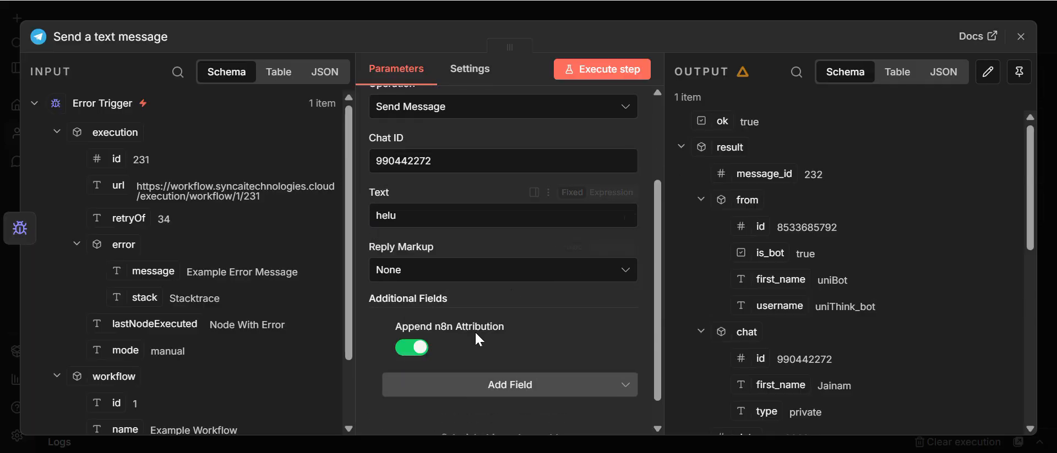
{"action": "left_click", "coordinate": [410, 348]}
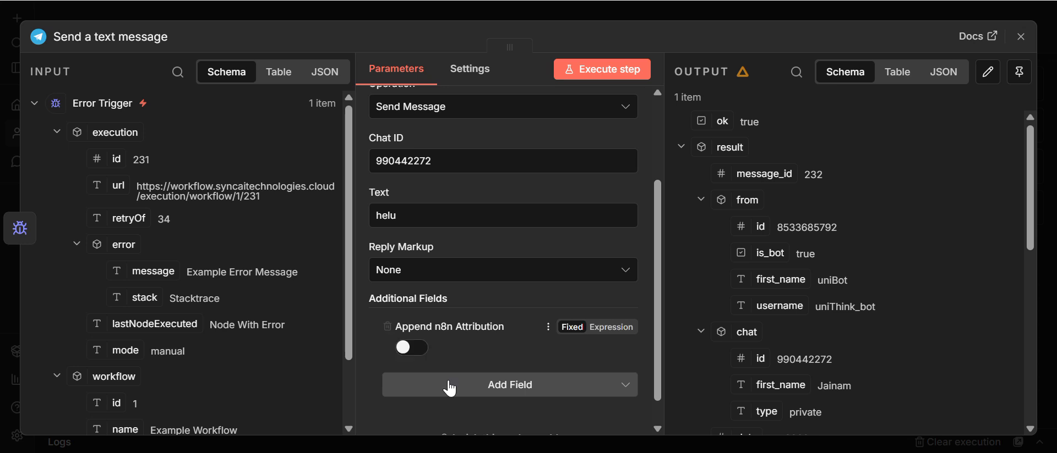
Execute the node again, check the new message in Telegram's uniBot chat, and return to n8n
{"action": "left_click", "coordinate": [606, 80]}
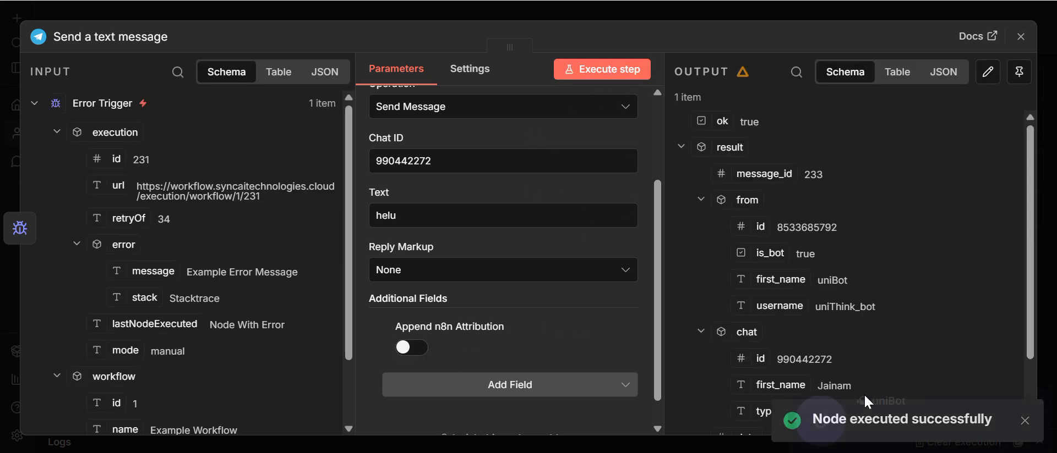
{"action": "left_click", "coordinate": [868, 411]}
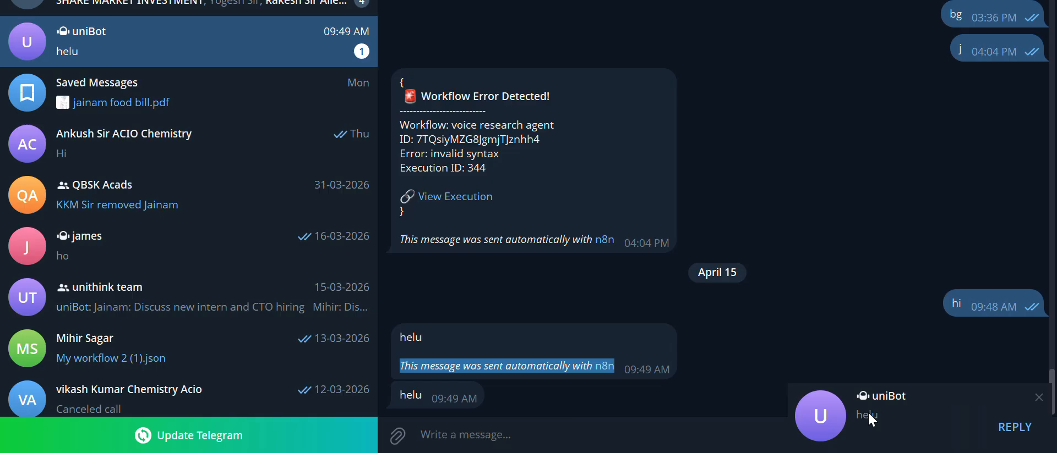
{"action": "left_click", "coordinate": [455, 399]}
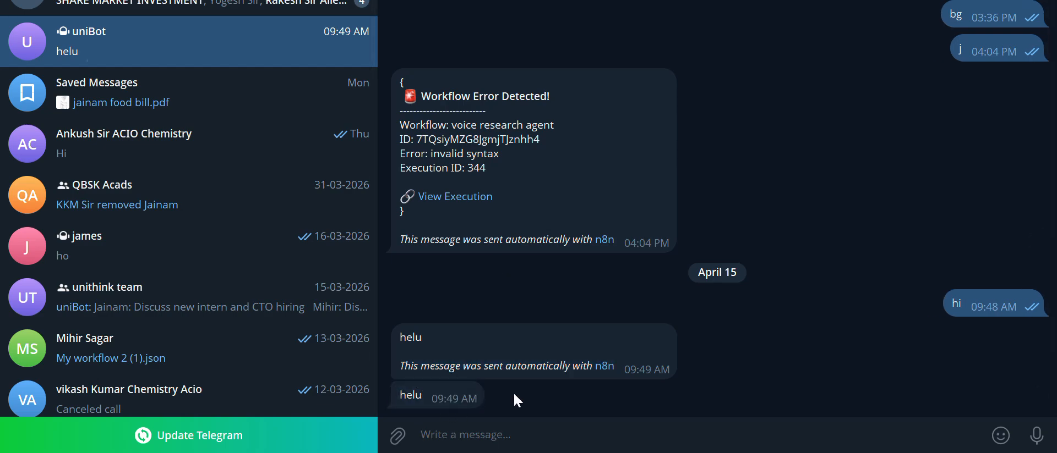
{"action": "key", "text": "alt+Tab"}
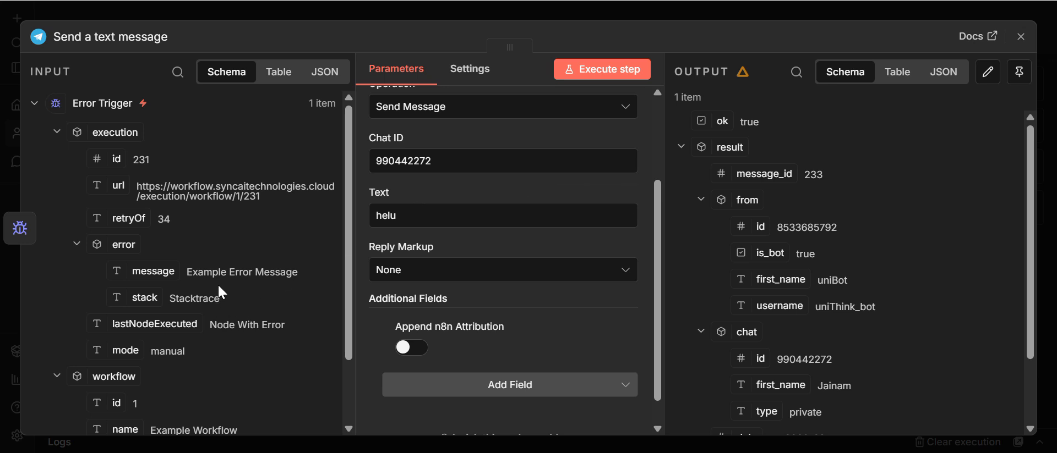
Clear the message text and open the Text field in the expanded editor
{"action": "scroll", "coordinate": [220, 292], "scroll_direction": "down", "scroll_amount": 3}
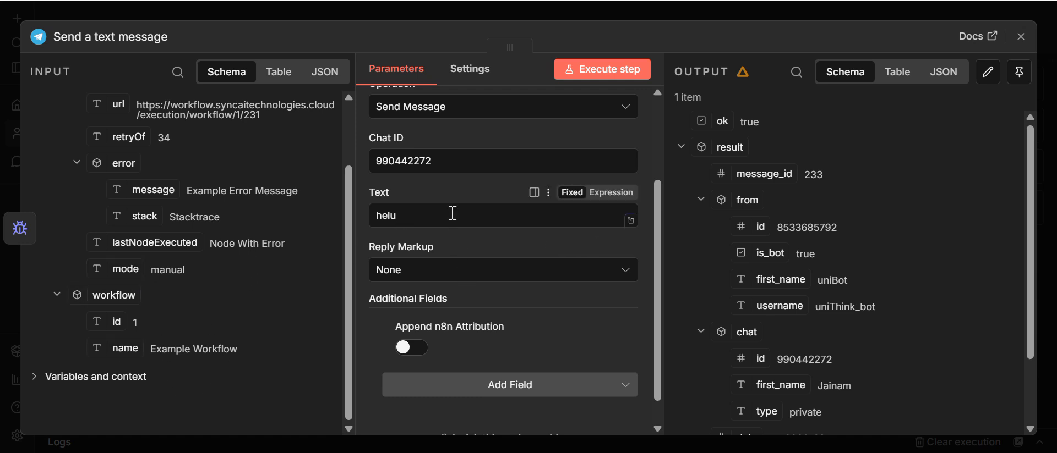
{"action": "left_click_drag", "start_coordinate": [452, 213], "coordinate": [351, 217]}
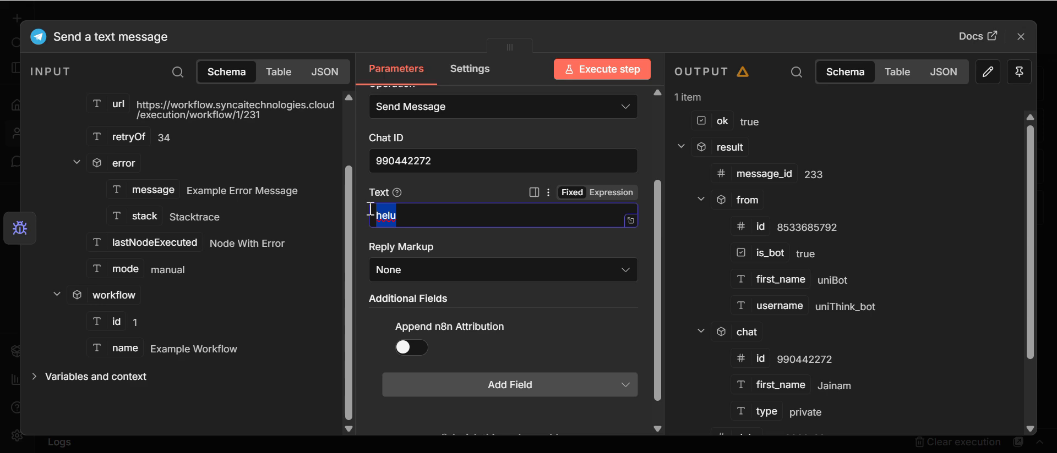
{"action": "key", "text": "BackSpace"}
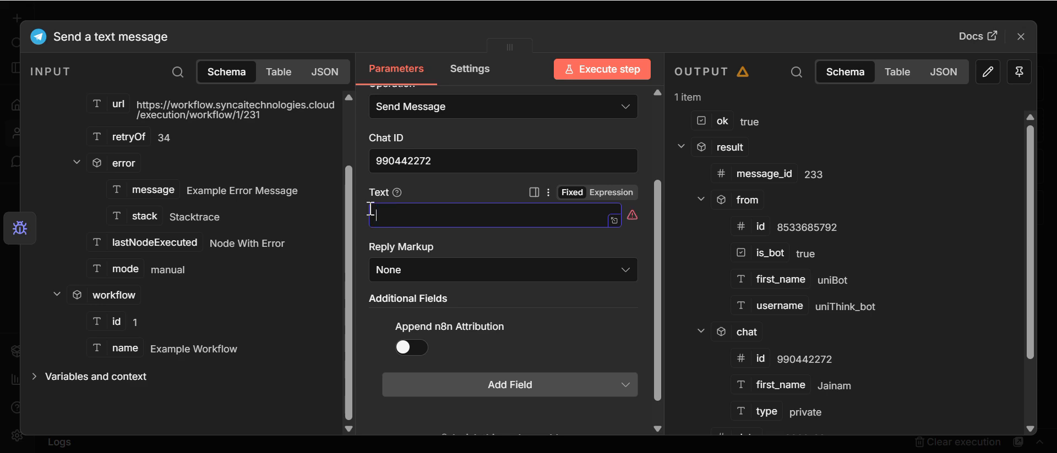
{"action": "left_click", "coordinate": [614, 221]}
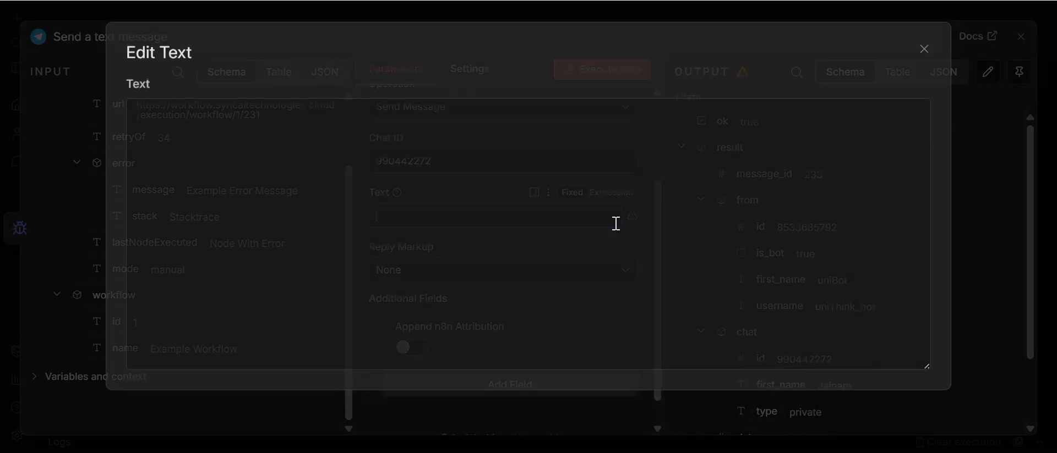
{"action": "left_click", "coordinate": [800, 149]}
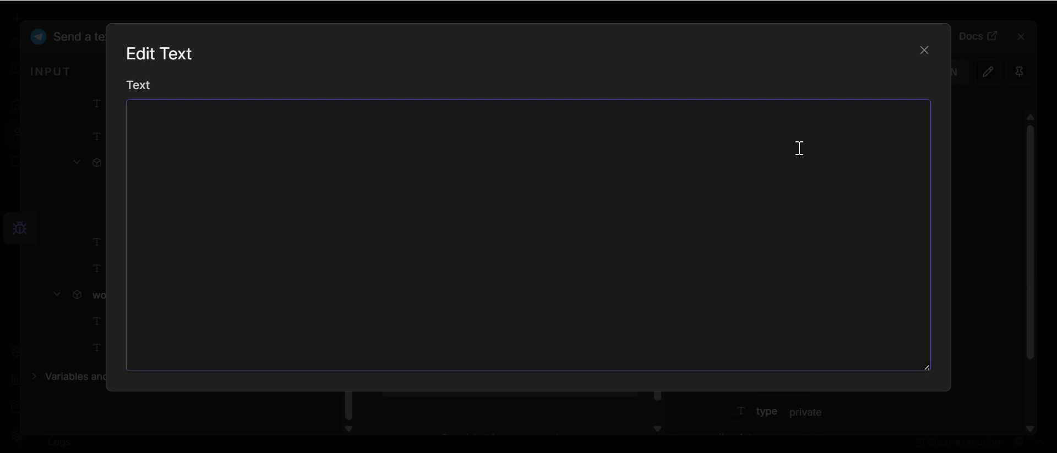
Copy the earlier "Workflow Error Detected!" message, through its View Execution link, from Telegram's uniBot chat and paste it into the n8n text editor
{"action": "key", "text": "alt+Tab"}
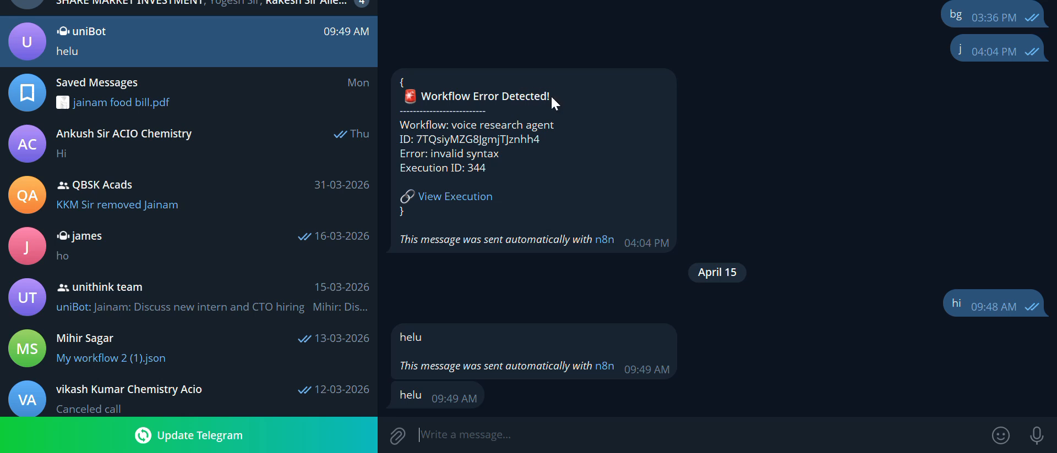
{"action": "left_click_drag", "start_coordinate": [574, 91], "coordinate": [404, 74]}
{"action": "left_click", "coordinate": [394, 72]}
{"action": "left_click_drag", "start_coordinate": [553, 98], "coordinate": [515, 97]}
{"action": "left_click_drag", "start_coordinate": [400, 82], "coordinate": [484, 109]}
{"action": "left_click", "coordinate": [488, 108]}
{"action": "left_click_drag", "start_coordinate": [405, 96], "coordinate": [505, 203]}
{"action": "key", "text": "ctrl+c"}
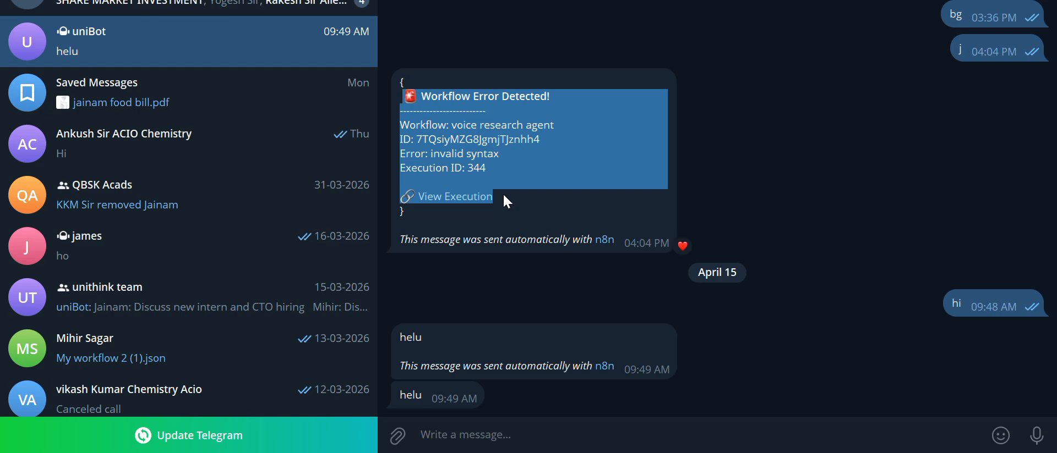
{"action": "key", "text": "alt+Tab"}
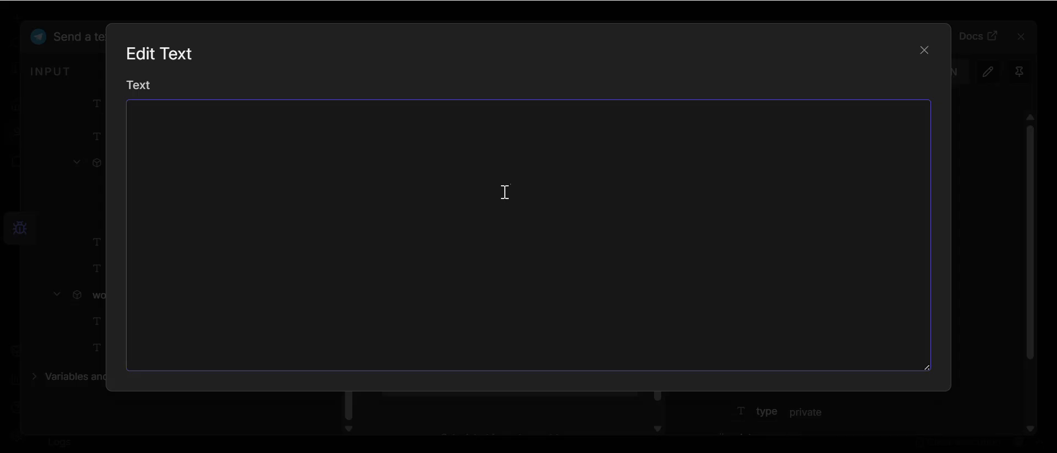
{"action": "key", "text": "ctrl+v"}
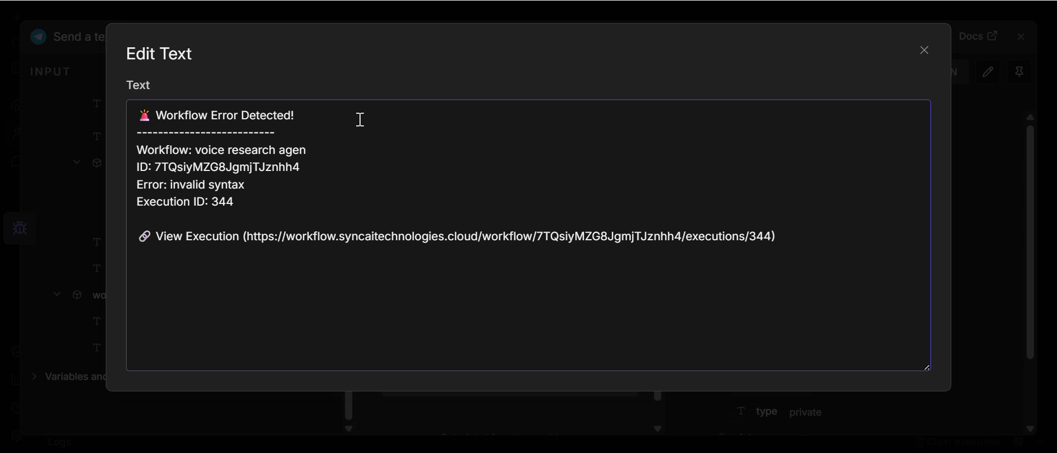
Remove the sample workflow name from the message template, keeping only the label "Workflow:"
{"action": "key", "text": "BackSpace"}
{"action": "key", "text": "BackSpace"}
{"action": "key", "text": "BackSpace"}
{"action": "key", "text": "BackSpace"}
{"action": "key", "text": "BackSpace"}
{"action": "key", "text": "BackSpace"}
{"action": "key", "text": "BackSpace"}
{"action": "key", "text": "BackSpace"}
{"action": "key", "text": "BackSpace"}
{"action": "key", "text": "BackSpace"}
{"action": "key", "text": "BackSpace"}
{"action": "key", "text": "BackSpace"}
{"action": "key", "text": "BackSpace"}
{"action": "key", "text": "BackSpace"}
{"action": "key", "text": "BackSpace"}
{"action": "key", "text": "BackSpace"}
{"action": "key", "text": "BackSpace"}
{"action": "key", "text": "BackSpace"}
{"action": "key", "text": "BackSpace"}
{"action": "key", "text": "BackSpace"}
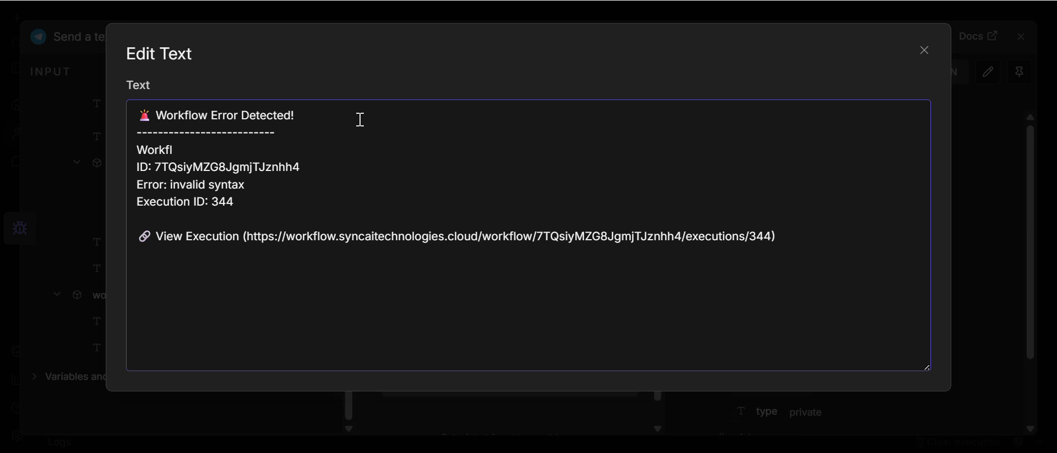
{"action": "type", "text": "ow:"}
Delete the sample workflow ID value, leaving the "ID:" label in the message template
{"action": "key", "text": "BackSpace"}
{"action": "key", "text": "BackSpace"}
{"action": "key", "text": "BackSpace"}
{"action": "key", "text": "BackSpace"}
{"action": "key", "text": "BackSpace"}
{"action": "key", "text": "BackSpace"}
{"action": "key", "text": "BackSpace"}
{"action": "key", "text": "BackSpace"}
{"action": "key", "text": "BackSpace"}
{"action": "key", "text": "BackSpace"}
{"action": "key", "text": "BackSpace"}
{"action": "key", "text": "BackSpace"}
{"action": "key", "text": "BackSpace"}
{"action": "key", "text": "BackSpace"}
{"action": "key", "text": "BackSpace"}
{"action": "key", "text": "BackSpace"}
{"action": "key", "text": "BackSpace"}
{"action": "key", "text": "BackSpace"}
{"action": "key", "text": "BackSpace"}
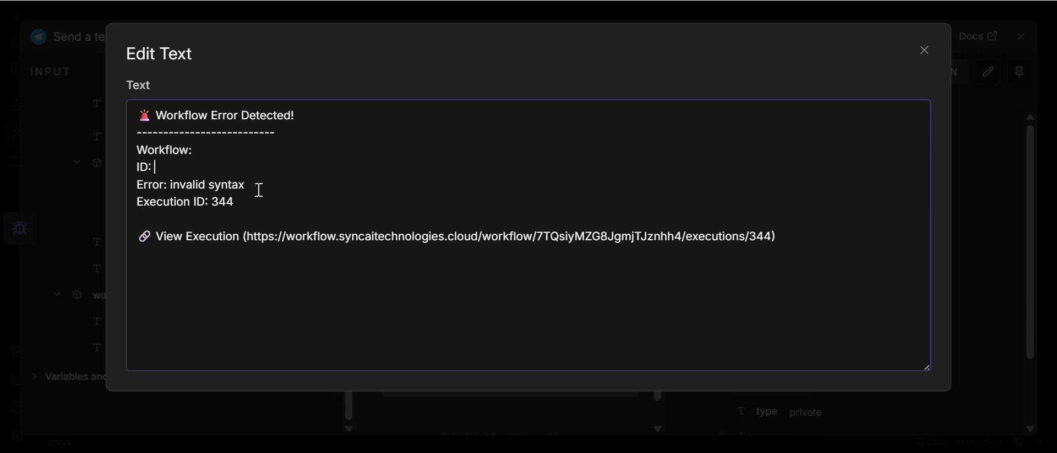
Delete the sample error text and execution number after the "Error:" and "Execution ID:" labels
{"action": "left_click_drag", "start_coordinate": [246, 185], "coordinate": [170, 185]}
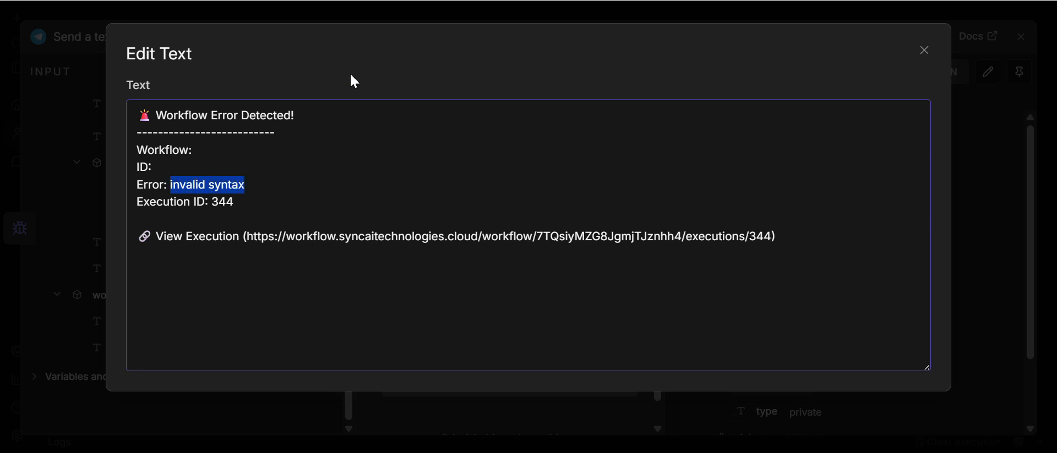
{"action": "key", "text": "BackSpace"}
{"action": "left_click", "coordinate": [271, 216]}
{"action": "left_click", "coordinate": [297, 197]}
{"action": "key", "text": "BackSpace"}
{"action": "key", "text": "BackSpace"}
{"action": "key", "text": "BackSpace"}
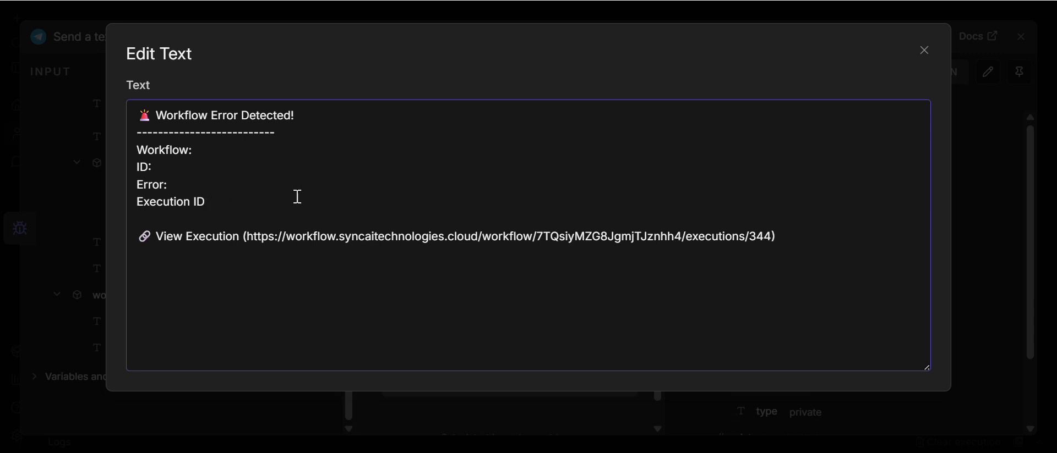
Delete the View Execution text and URL after the link emoji, and close the expanded text editor
{"action": "left_click_drag", "start_coordinate": [814, 234], "coordinate": [161, 242]}
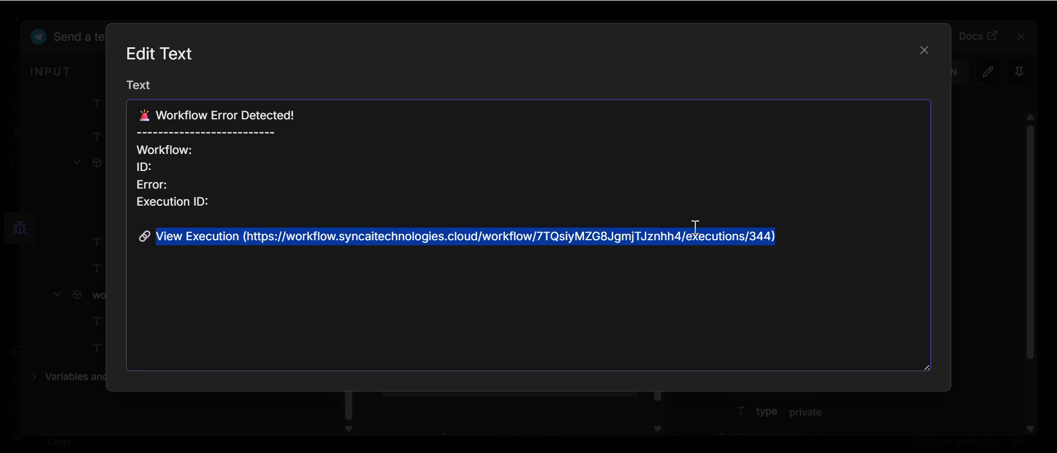
{"action": "key", "text": "BackSpace"}
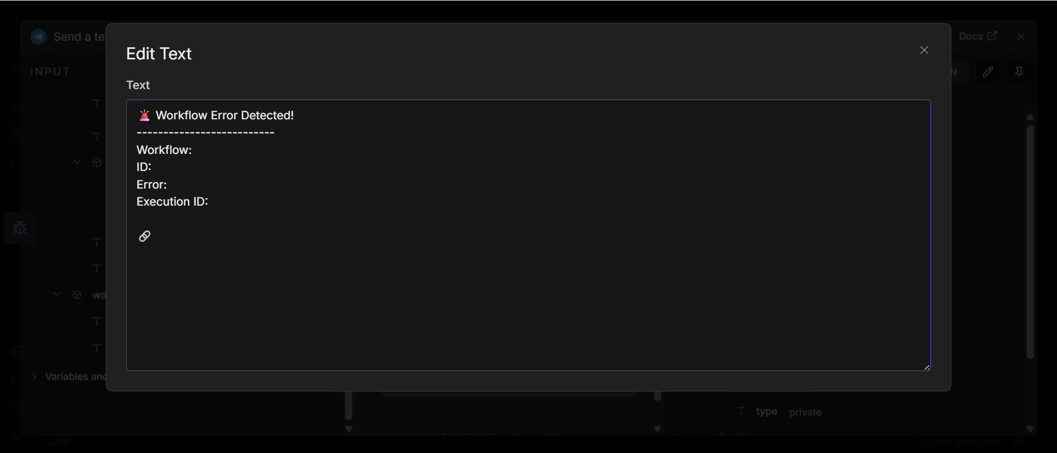
{"action": "left_click", "coordinate": [924, 51]}
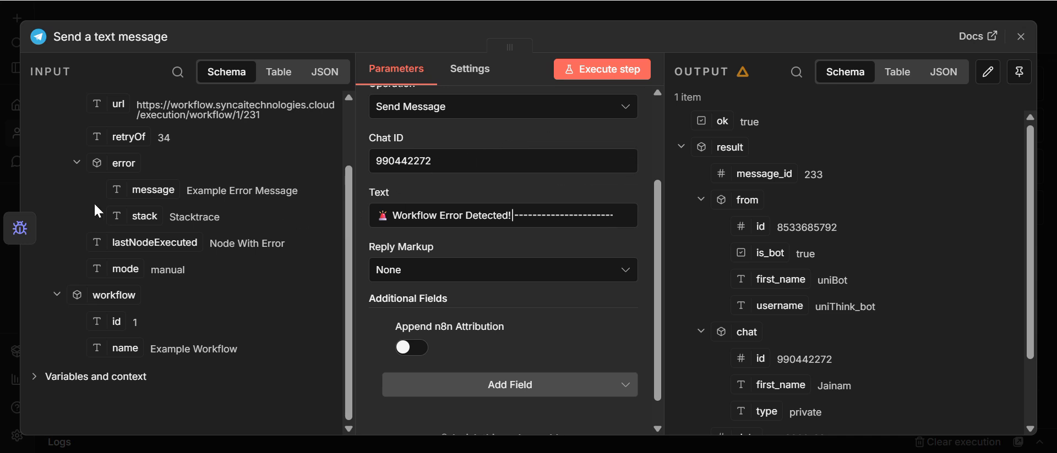
{"action": "scroll", "coordinate": [172, 214], "scroll_direction": "up", "scroll_amount": 3}
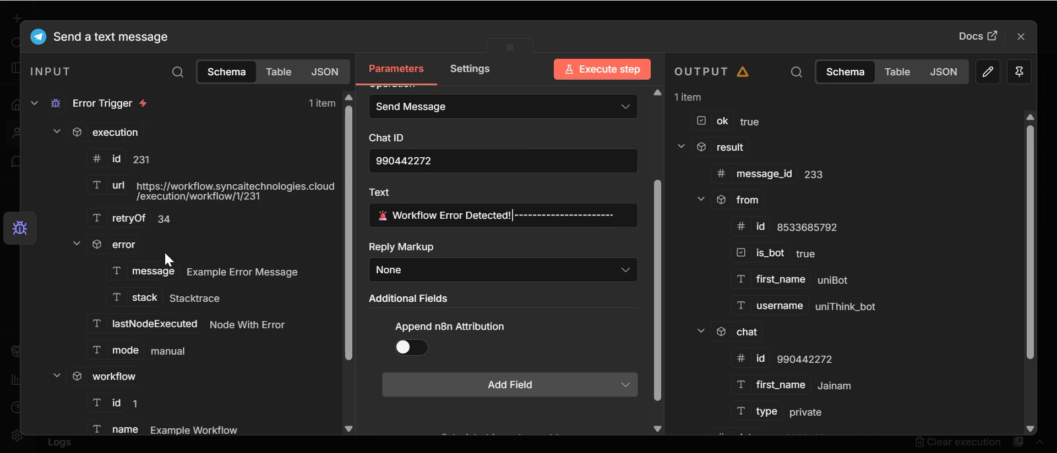
{"action": "scroll", "coordinate": [432, 223], "scroll_direction": "down", "scroll_amount": 1}
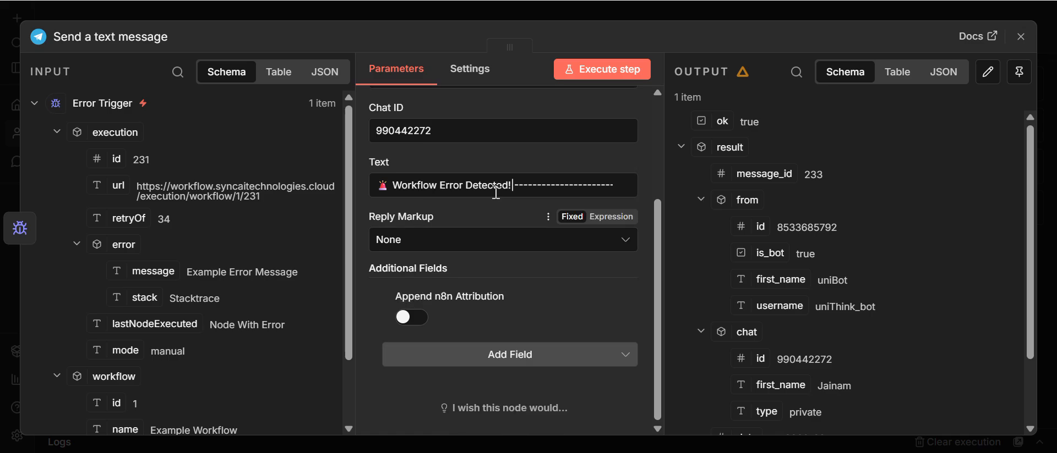
{"action": "left_click", "coordinate": [631, 191]}
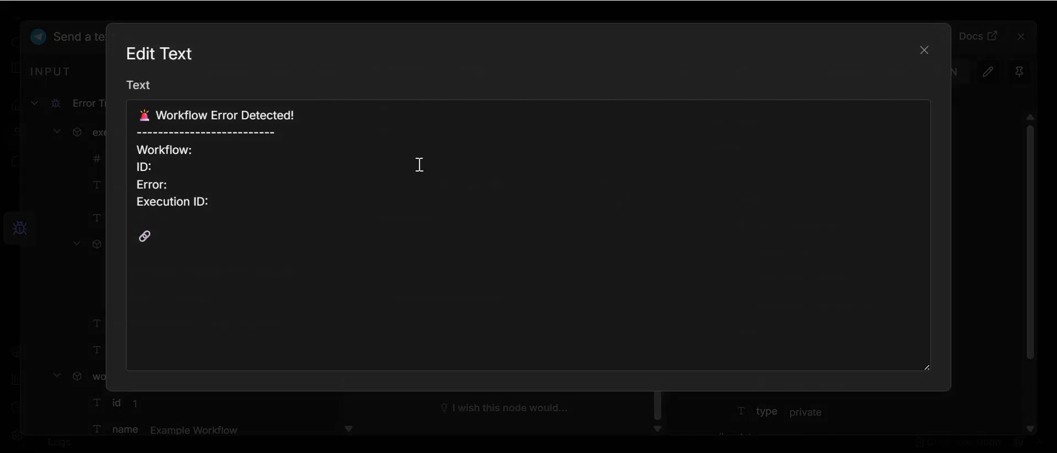
{"action": "left_click", "coordinate": [88, 193]}
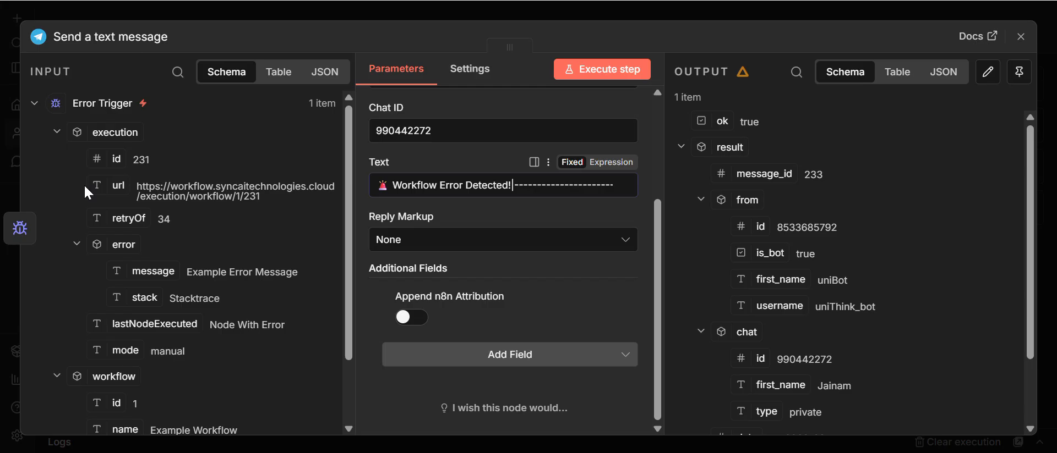
{"action": "left_click", "coordinate": [589, 190]}
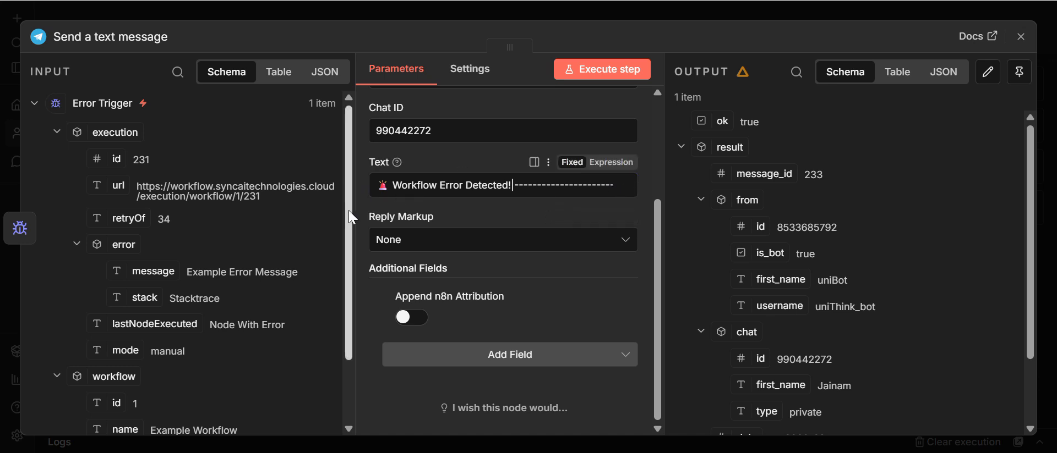
Switch the message text to an expression, inserting the execution url after the link emoji and the error message after the "Error:" label
{"action": "left_click", "coordinate": [612, 162]}
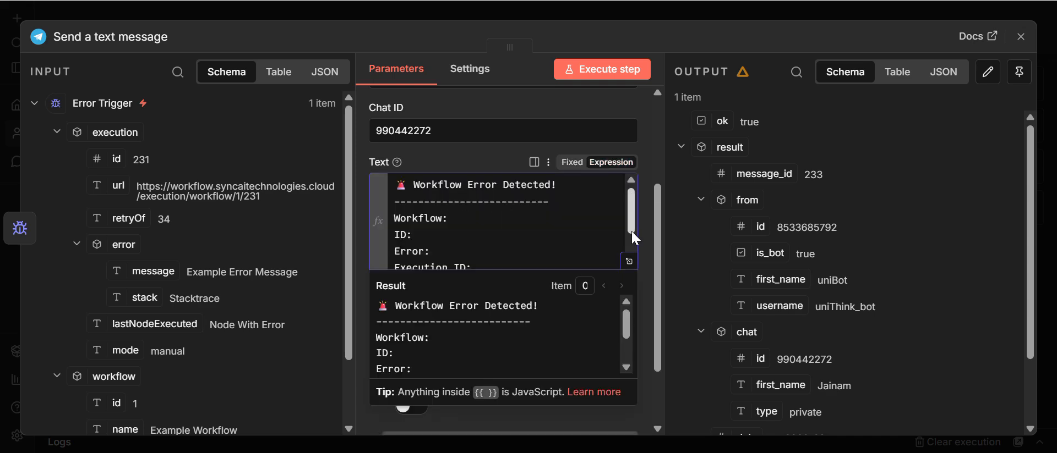
{"action": "left_click", "coordinate": [629, 261]}
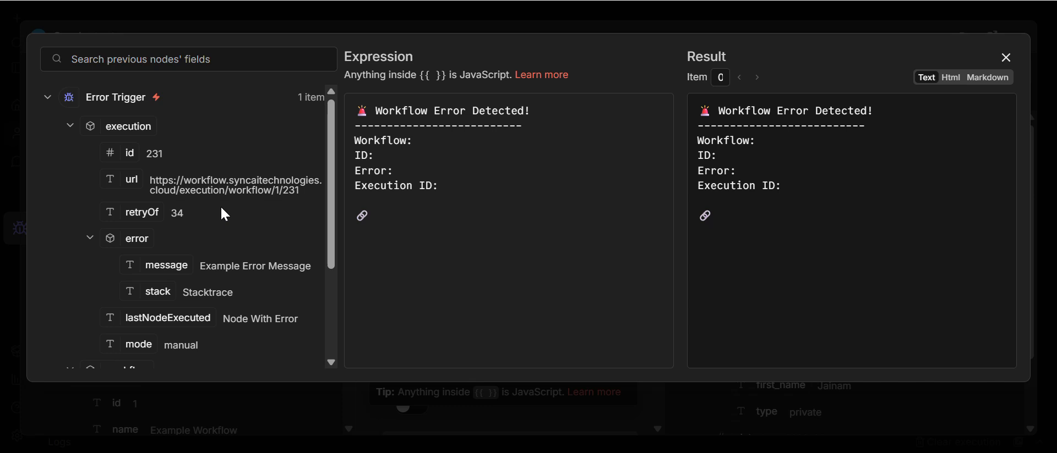
{"action": "left_click_drag", "start_coordinate": [129, 179], "coordinate": [413, 218]}
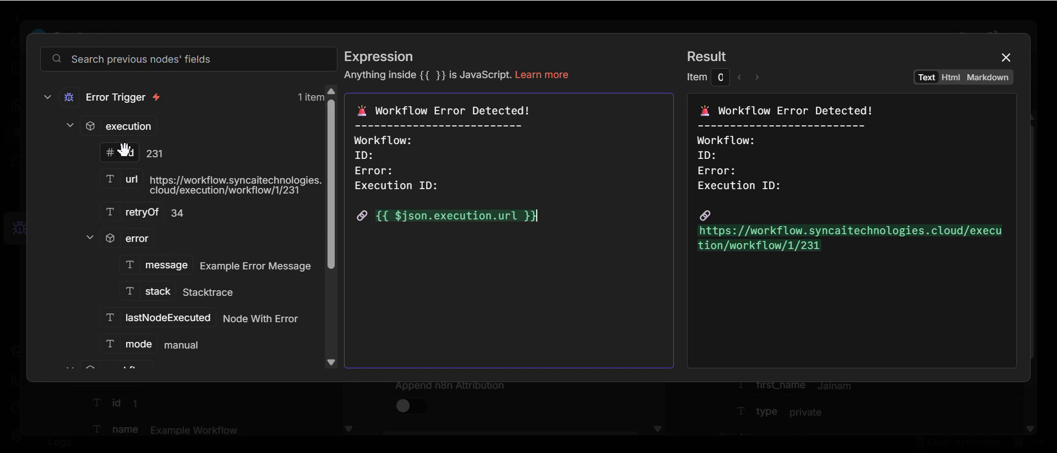
{"action": "scroll", "coordinate": [125, 155], "scroll_direction": "down", "scroll_amount": 2}
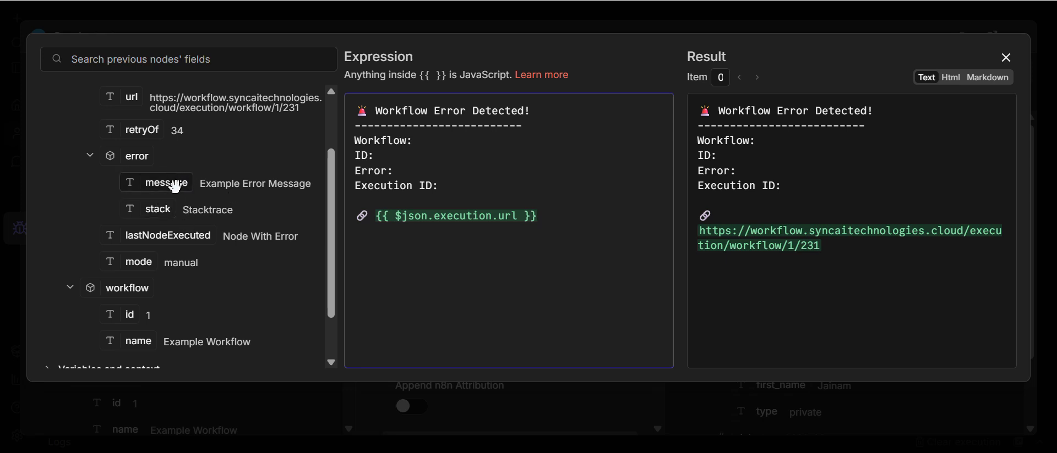
{"action": "left_click_drag", "start_coordinate": [172, 183], "coordinate": [449, 174]}
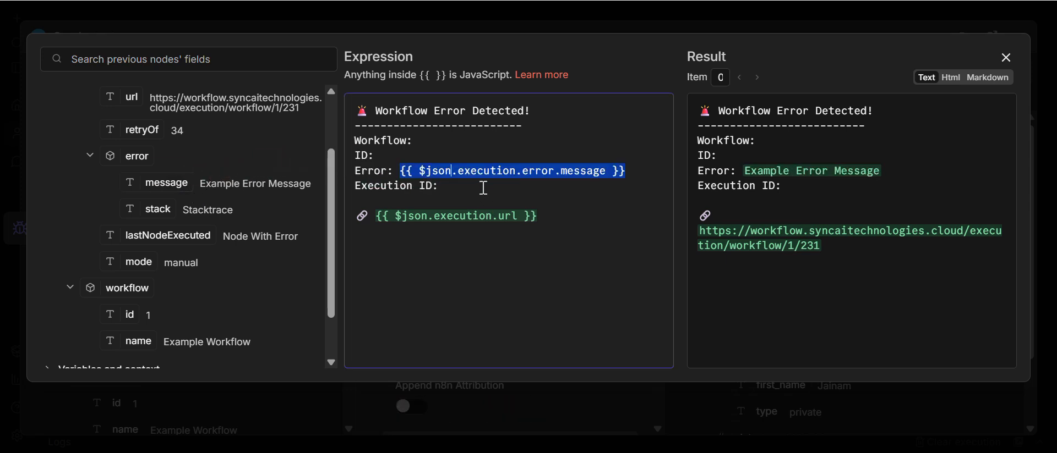
Insert the workflow name and workflow id fields after the "Workflow:" and "ID:" labels, with a space following "Workflow:"
{"action": "scroll", "coordinate": [166, 247], "scroll_direction": "down", "scroll_amount": 2}
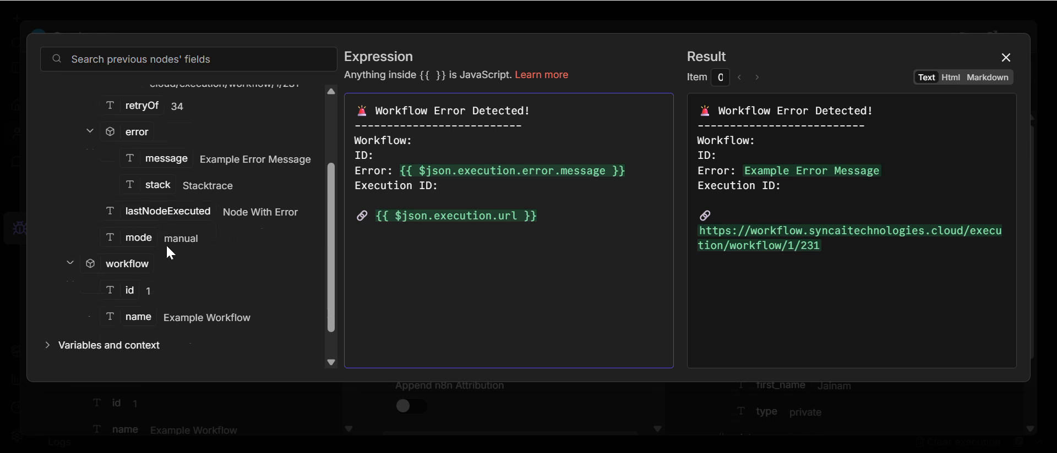
{"action": "left_click_drag", "start_coordinate": [138, 279], "coordinate": [433, 146]}
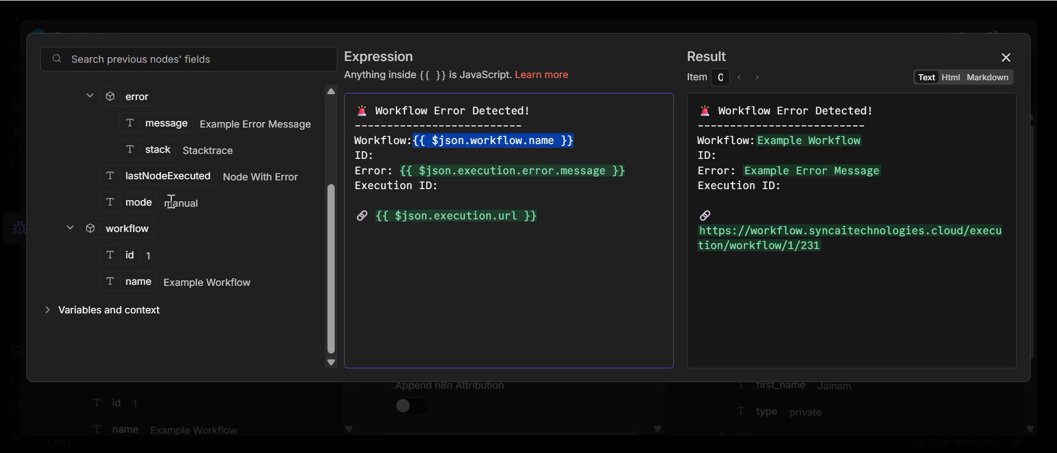
{"action": "left_click_drag", "start_coordinate": [130, 252], "coordinate": [388, 158]}
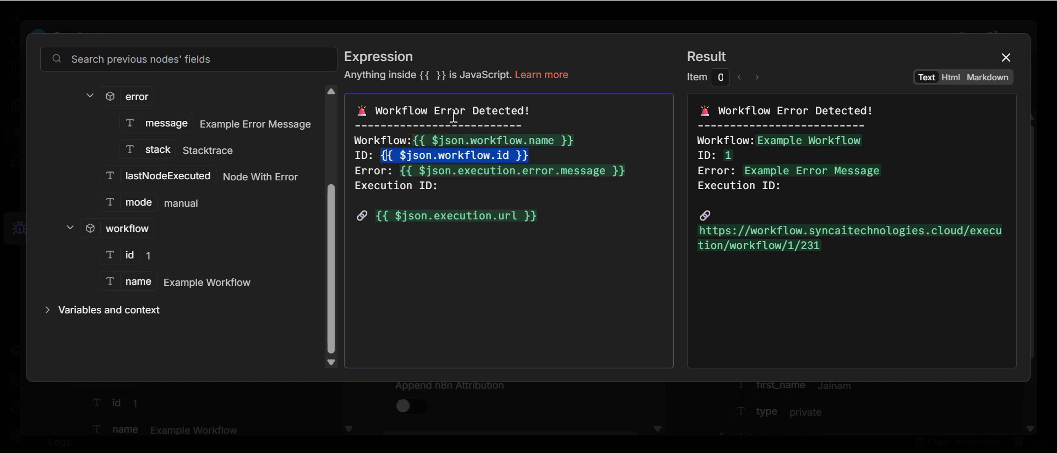
{"action": "left_click", "coordinate": [414, 140]}
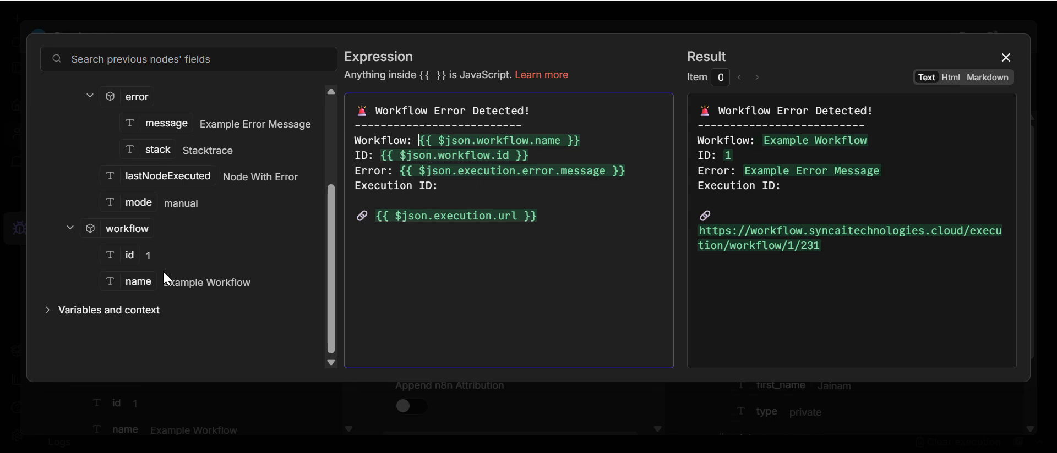
Insert the execution id field after the "Execution ID:" label and close the expression editor
{"action": "scroll", "coordinate": [177, 264], "scroll_direction": "up", "scroll_amount": 5}
{"action": "left_click_drag", "start_coordinate": [142, 214], "coordinate": [171, 212]}
{"action": "left_click_drag", "start_coordinate": [128, 154], "coordinate": [481, 186]}
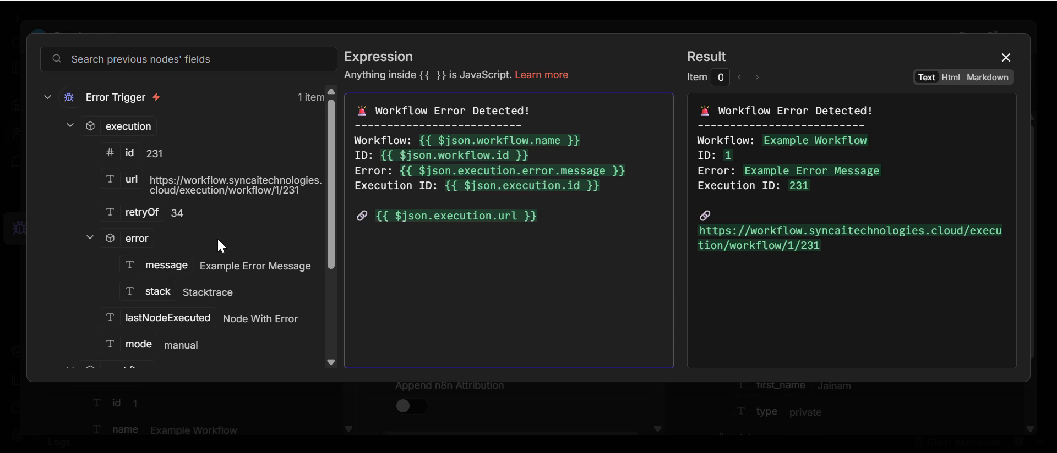
{"action": "scroll", "coordinate": [218, 240], "scroll_direction": "down", "scroll_amount": 3}
{"action": "scroll", "coordinate": [216, 238], "scroll_direction": "up", "scroll_amount": 3}
{"action": "left_click", "coordinate": [1005, 57]}
Execute the text message node and switch to Telegram to review the alert received from the bot
{"action": "left_click", "coordinate": [582, 76]}
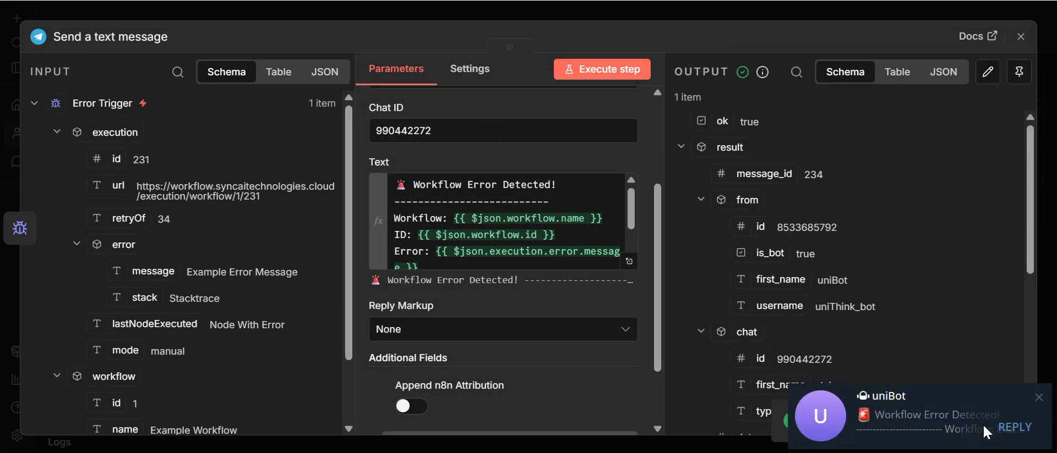
{"action": "left_click", "coordinate": [929, 414]}
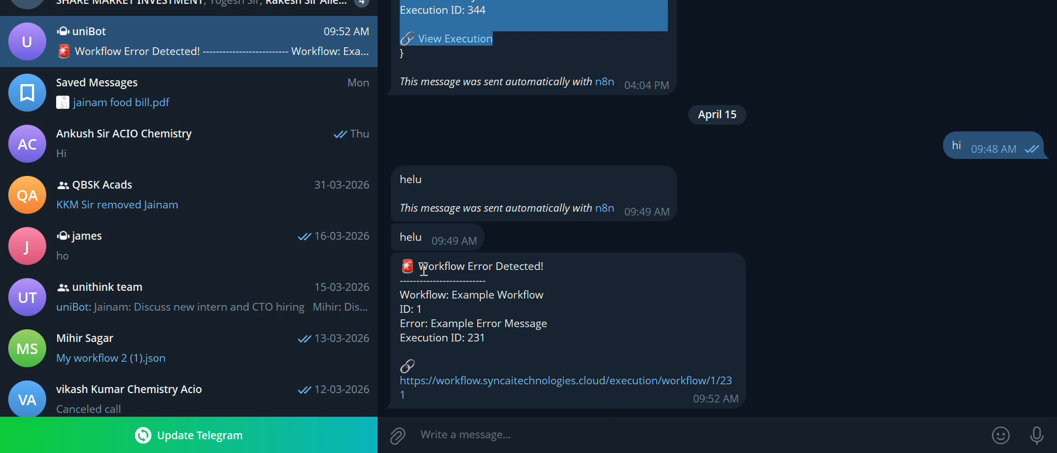
{"action": "left_click_drag", "start_coordinate": [399, 265], "coordinate": [437, 265]}
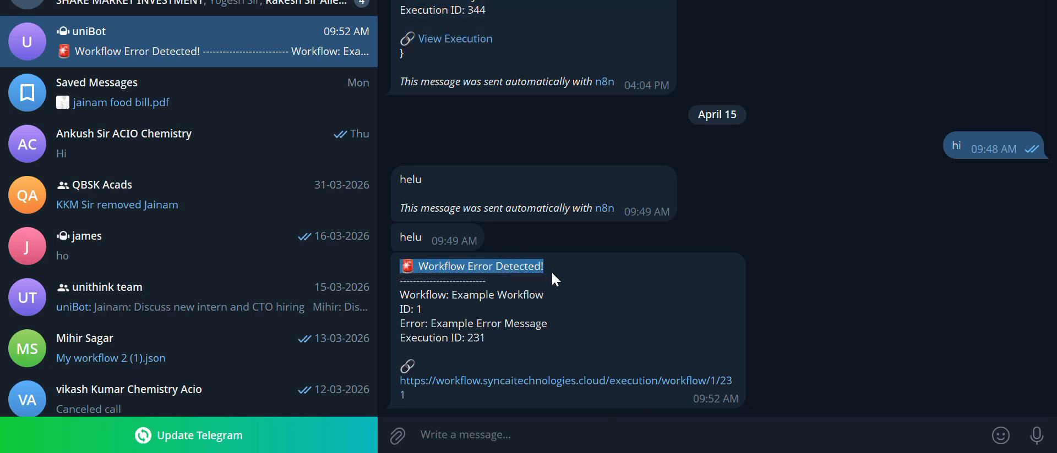
{"action": "left_click", "coordinate": [582, 306]}
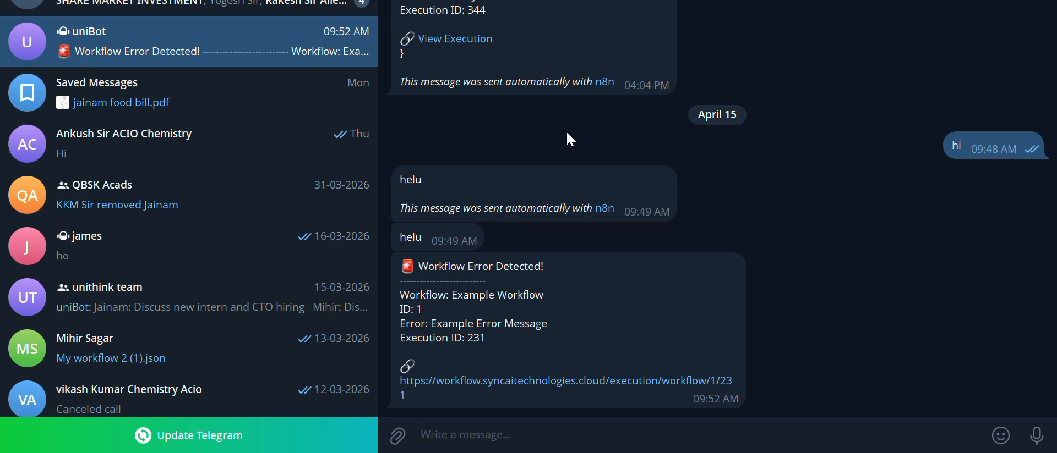
Open the execution link from the Telegram alert to check the page it leads to, and return to the n8n node settings
{"action": "left_click", "coordinate": [556, 389]}
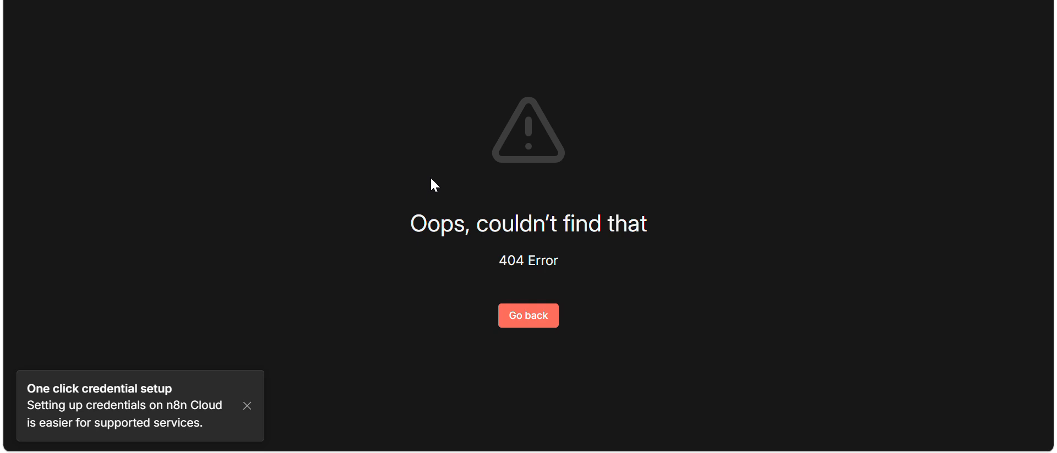
{"action": "left_click_drag", "start_coordinate": [384, 222], "coordinate": [612, 257]}
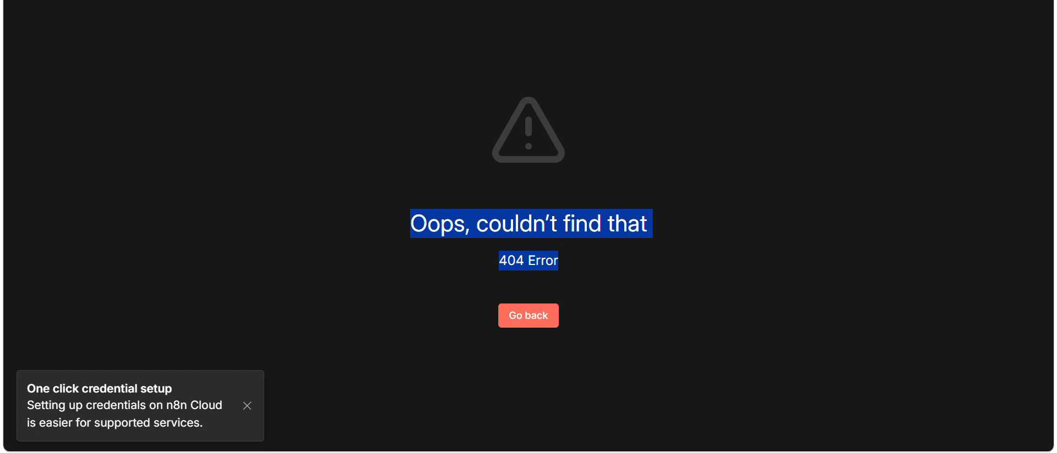
{"action": "key", "text": "alt+Tab"}
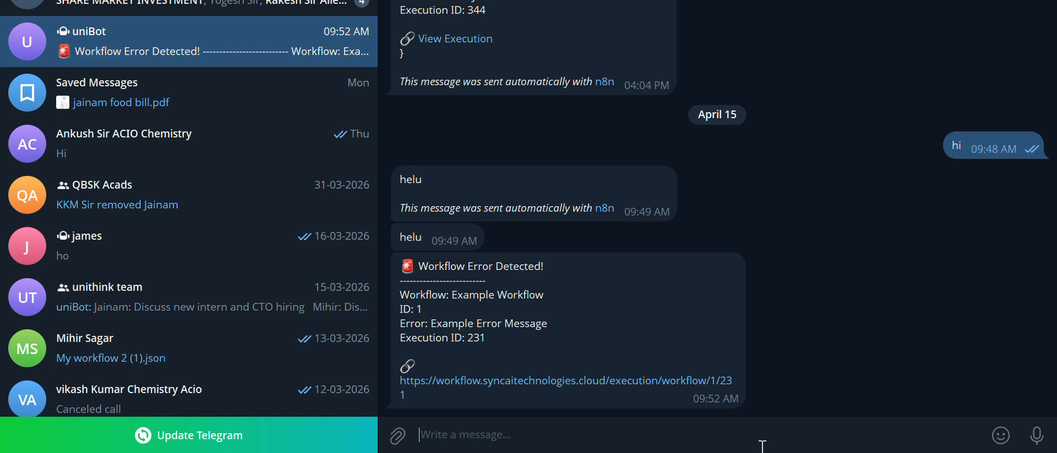
{"action": "key", "text": "alt+Tab"}
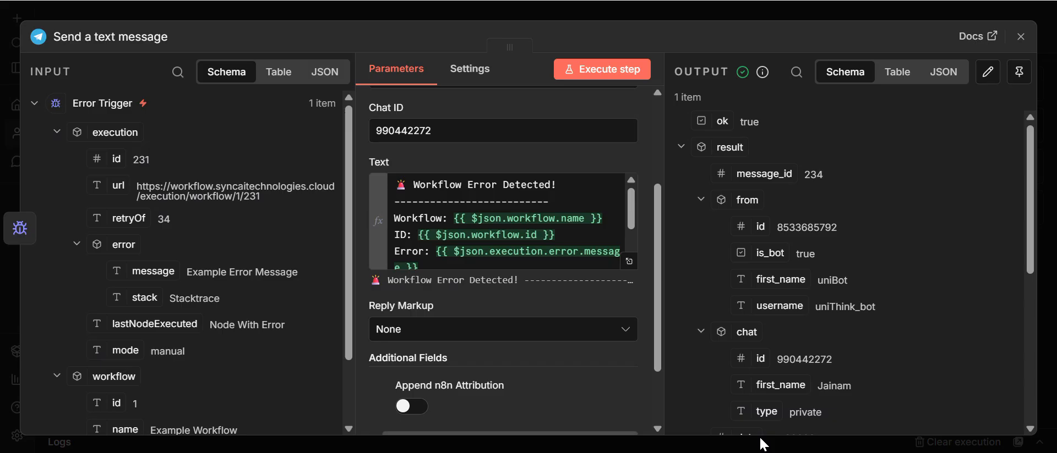
Close the node settings, delete the unused Telegram Trigger, and move the Error Trigger and text message nodes together to the canvas center
{"action": "left_click", "coordinate": [1020, 36]}
{"action": "left_click", "coordinate": [220, 182]}
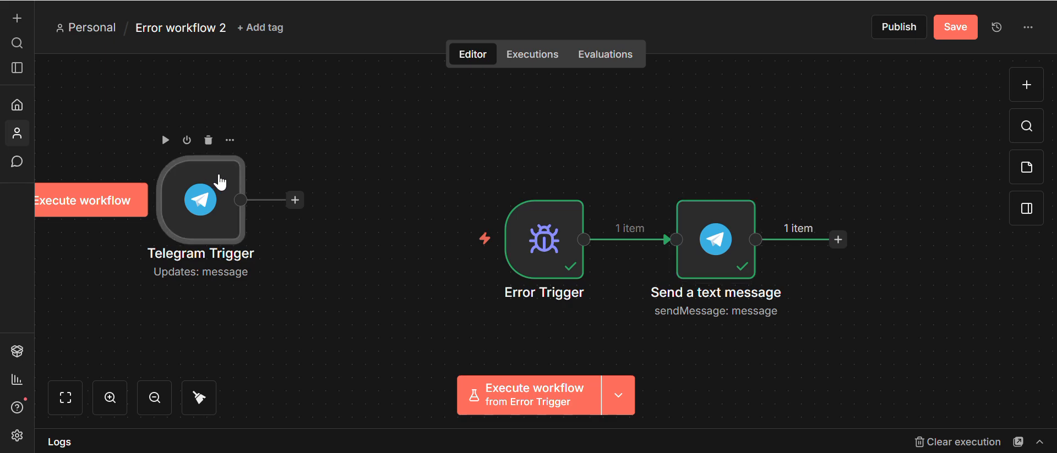
{"action": "key", "text": "Delete"}
{"action": "left_click_drag", "start_coordinate": [479, 145], "coordinate": [791, 290]}
{"action": "left_click_drag", "start_coordinate": [678, 250], "coordinate": [547, 235]}
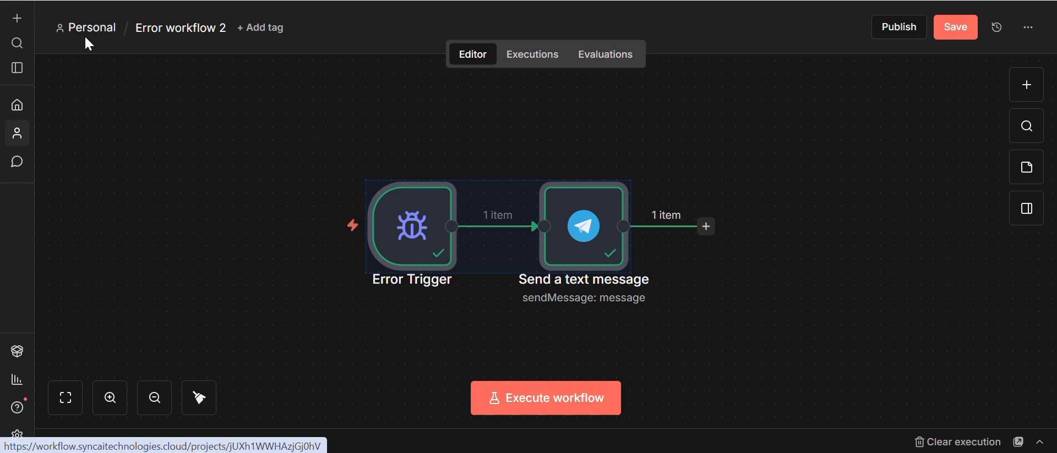
Save Error workflow 2, reopen it from the Personal workflows, and publish it with the default version name
{"action": "left_click", "coordinate": [99, 33]}
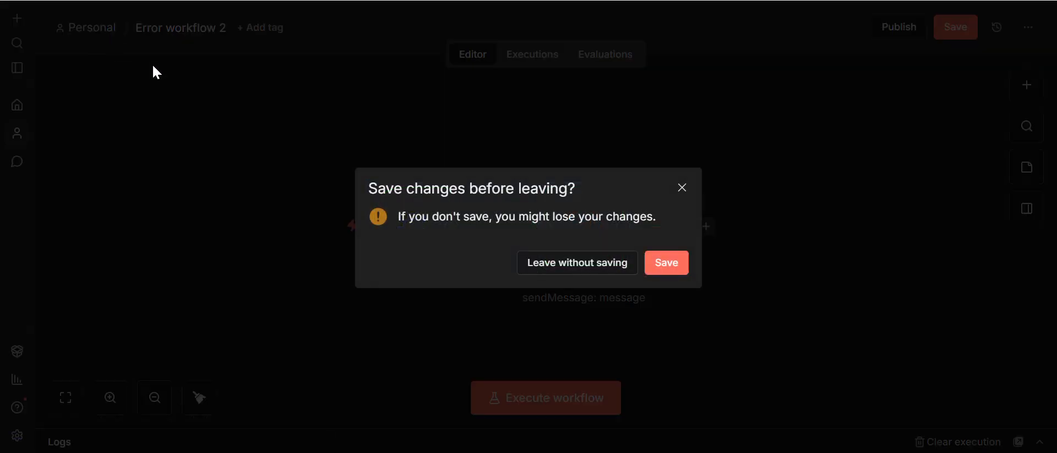
{"action": "left_click", "coordinate": [669, 269]}
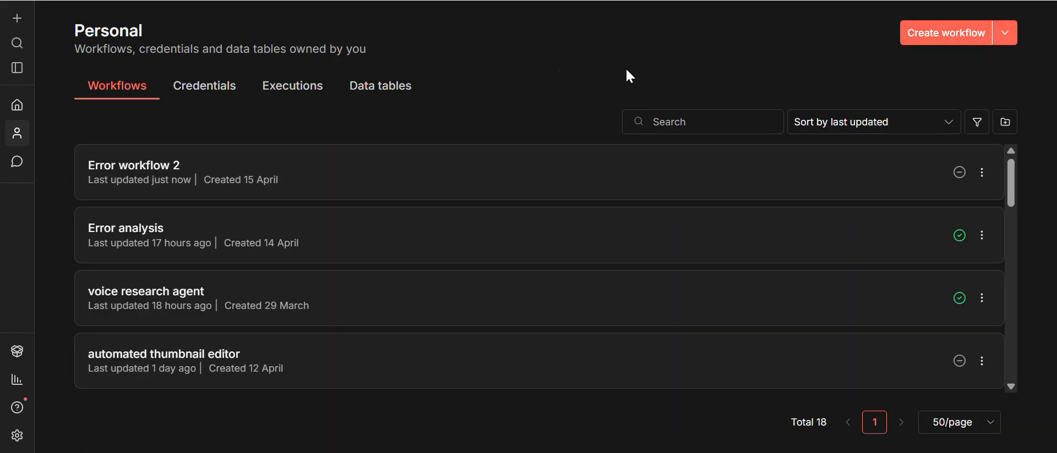
{"action": "left_click", "coordinate": [123, 175]}
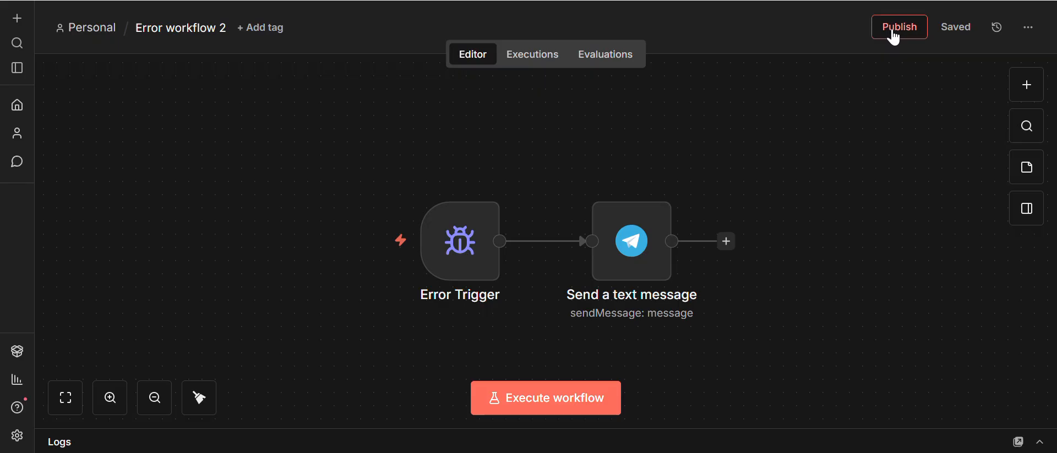
{"action": "left_click", "coordinate": [892, 32]}
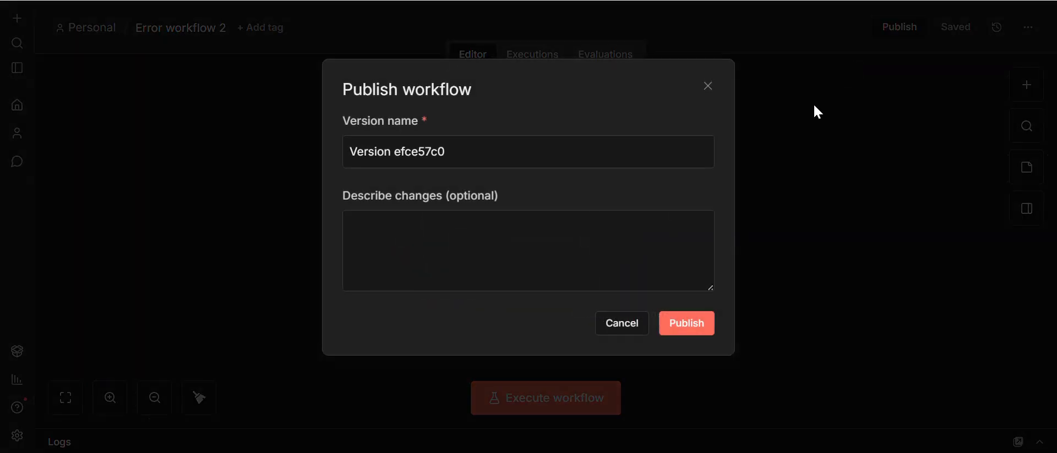
{"action": "left_click", "coordinate": [689, 325]}
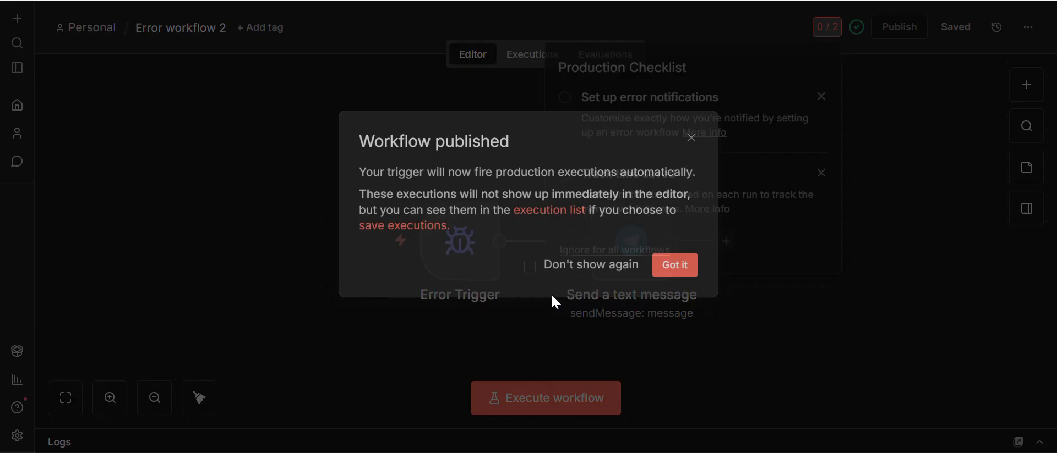
{"action": "left_click", "coordinate": [685, 269]}
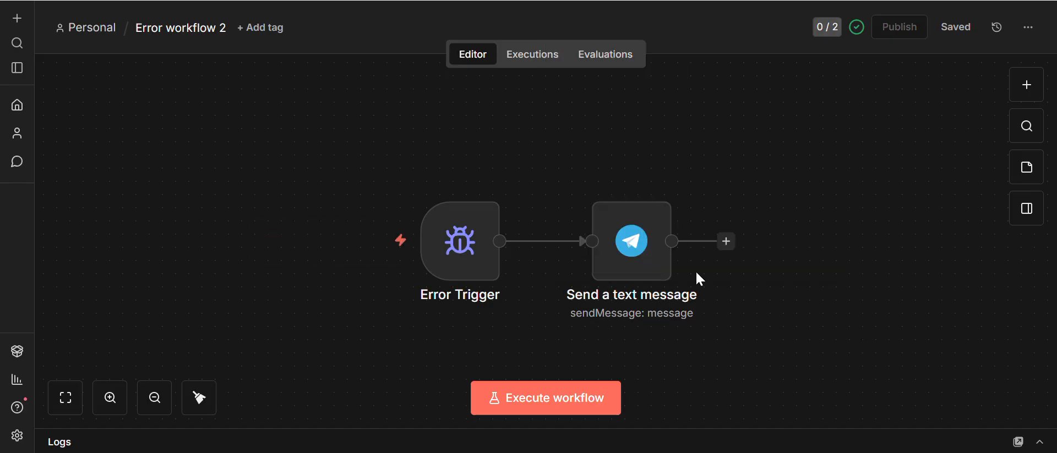
Return to the Personal workflow list and open the automated thumbnail editor workflow to view its nodes
{"action": "left_click", "coordinate": [87, 48]}
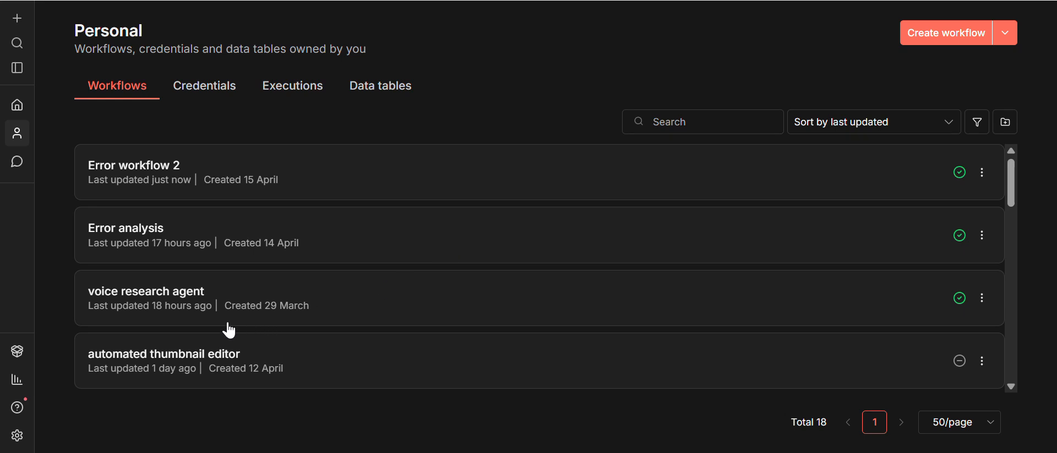
{"action": "scroll", "coordinate": [310, 311], "scroll_direction": "down", "scroll_amount": 2}
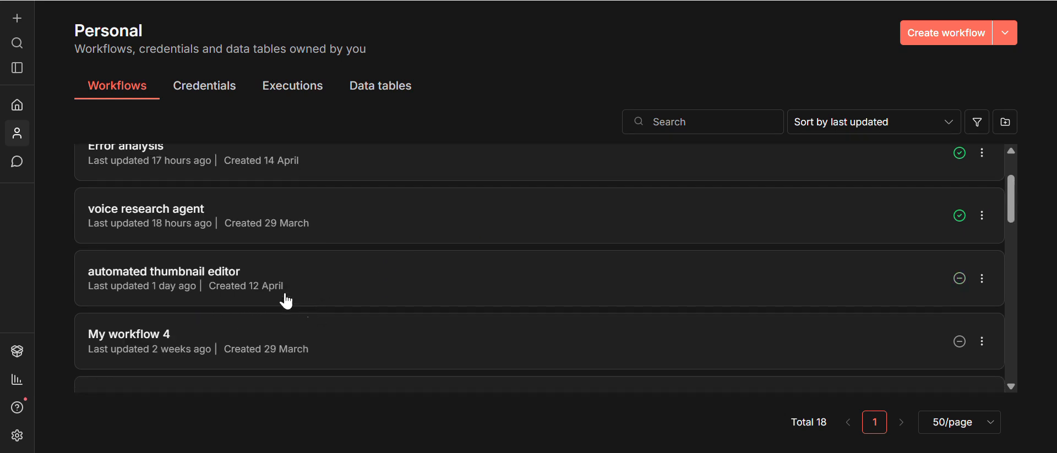
{"action": "left_click", "coordinate": [257, 293]}
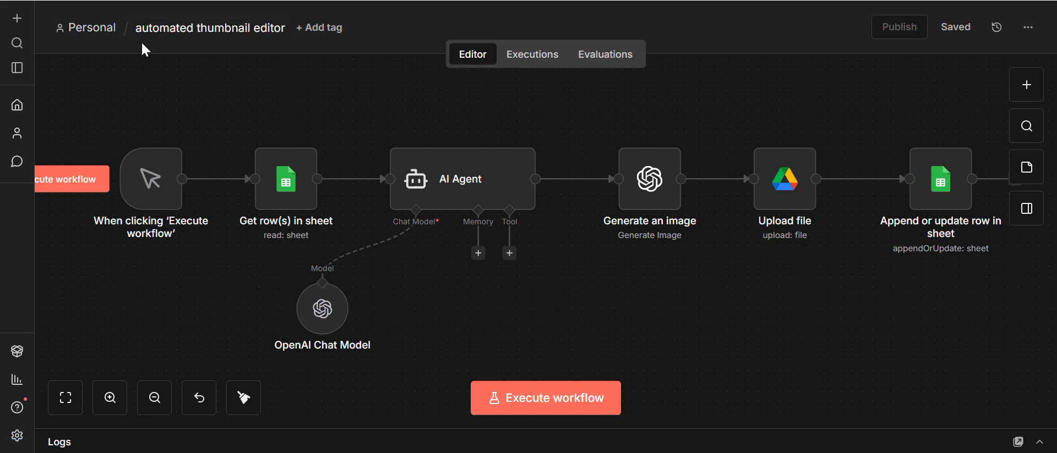
Open the voice research agent workflow from the Personal list and complete the Switch node's first routing expression as {{ $json.message.text }}
{"action": "left_click", "coordinate": [104, 29]}
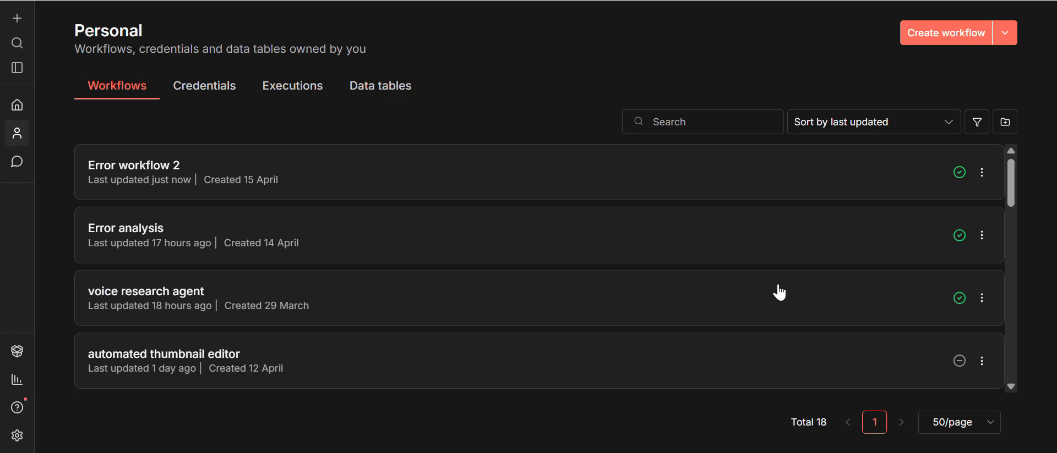
{"action": "left_click", "coordinate": [732, 292]}
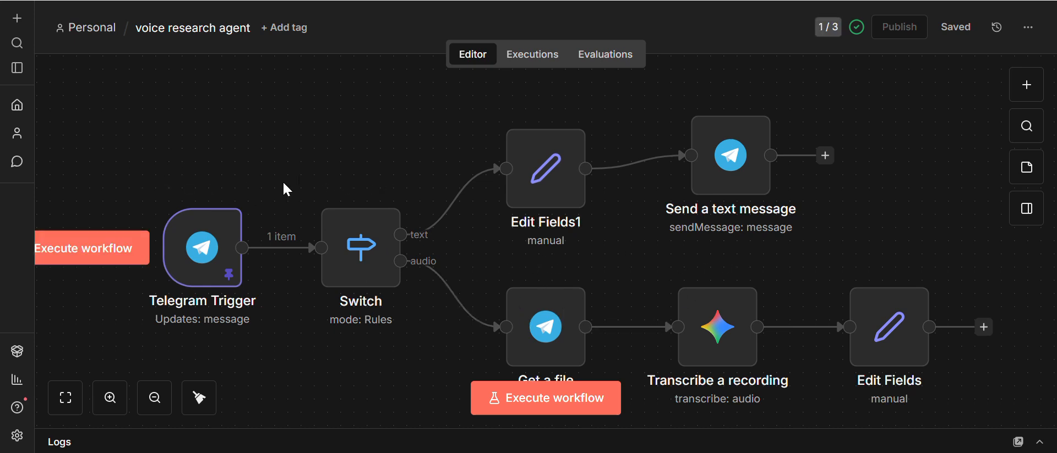
{"action": "left_click", "coordinate": [376, 255]}
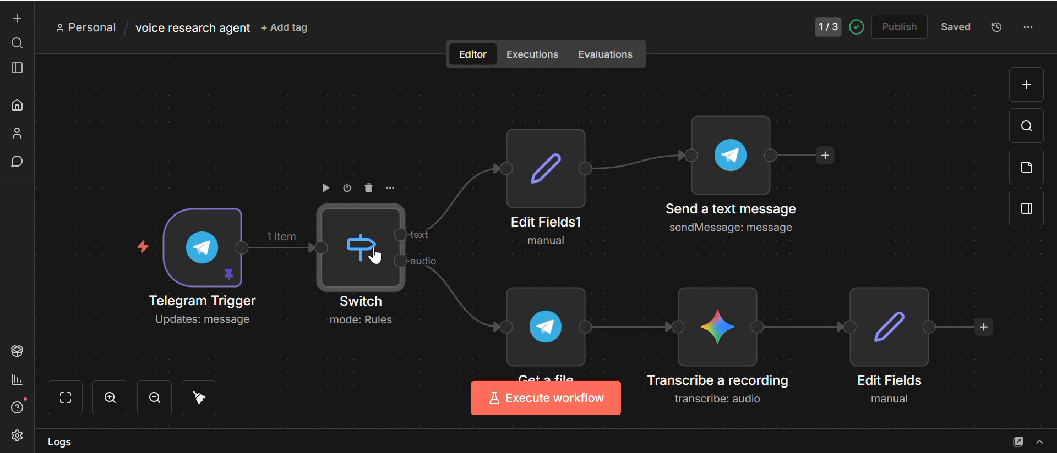
{"action": "double_click", "coordinate": [375, 255]}
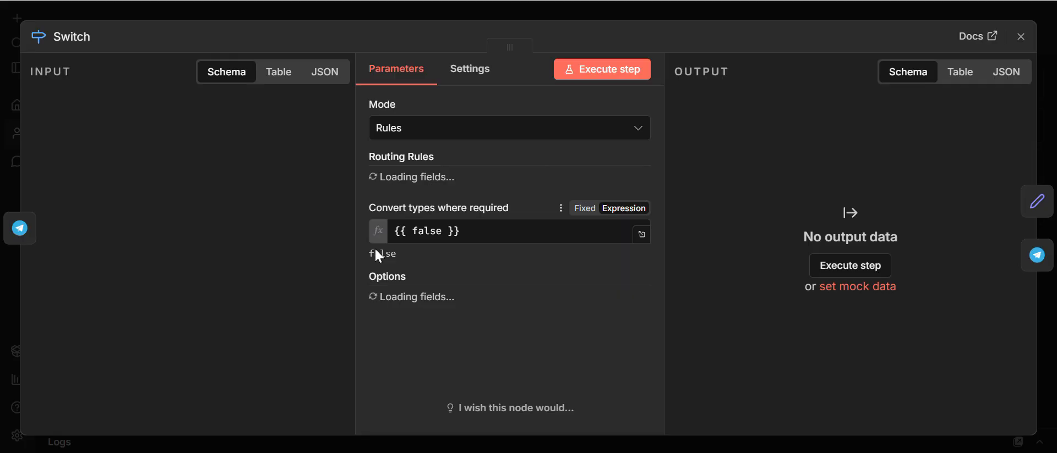
{"action": "left_click", "coordinate": [576, 190]}
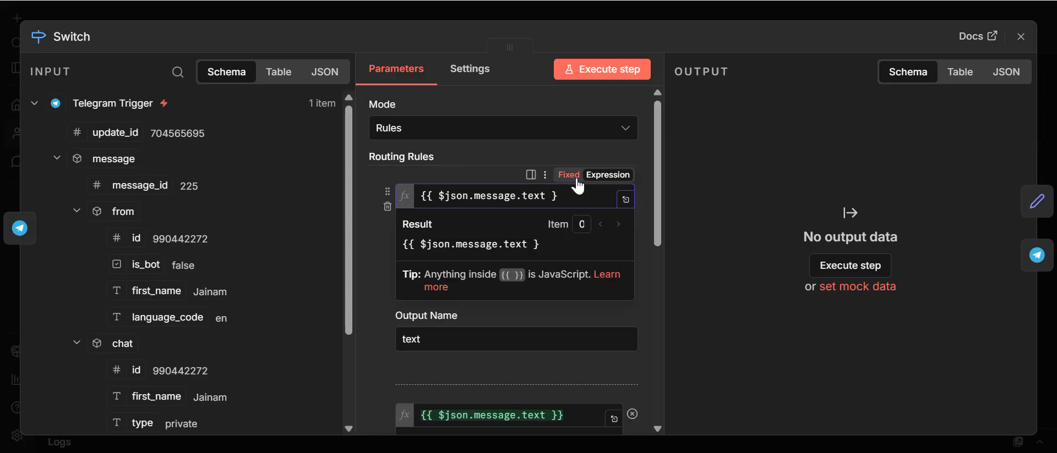
{"action": "type", "text": "}"}
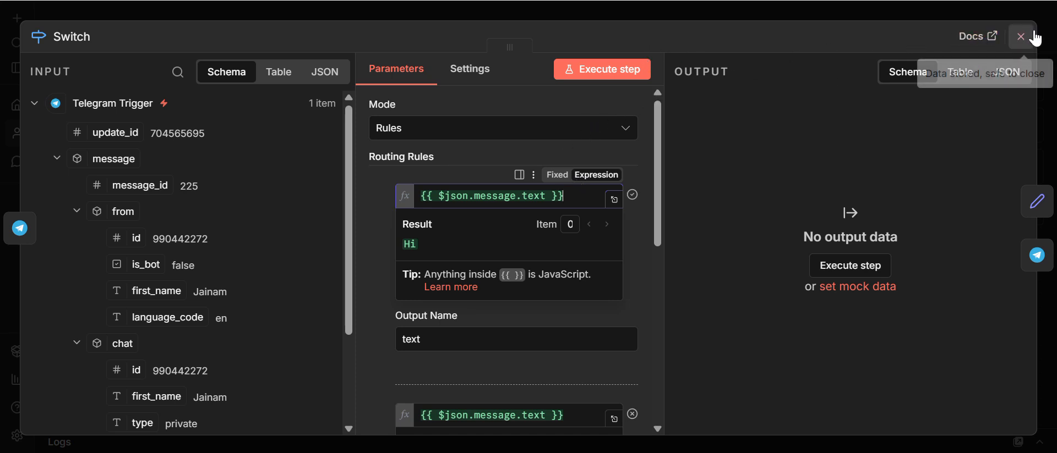
{"action": "left_click", "coordinate": [1019, 39]}
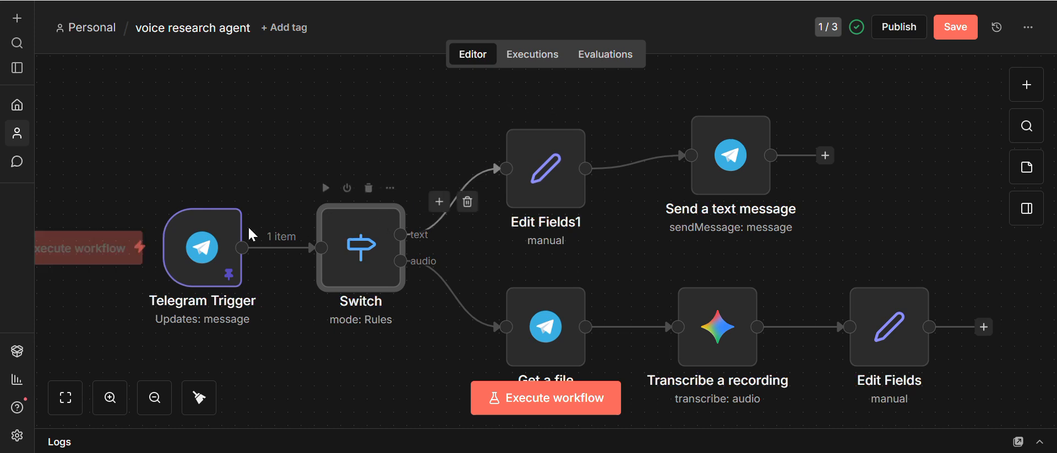
Execute the Switch node by itself and publish the voice research agent workflow with the default version name
{"action": "left_click", "coordinate": [326, 188]}
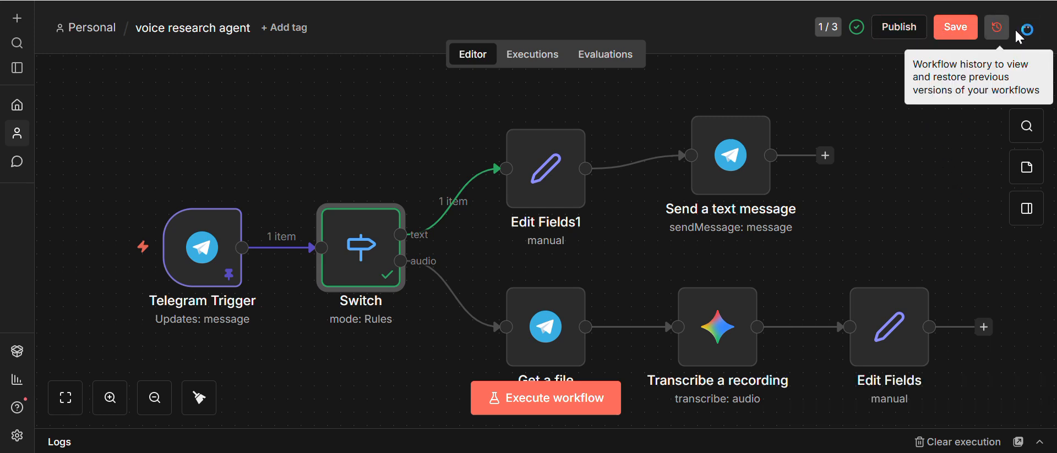
{"action": "left_click", "coordinate": [903, 28]}
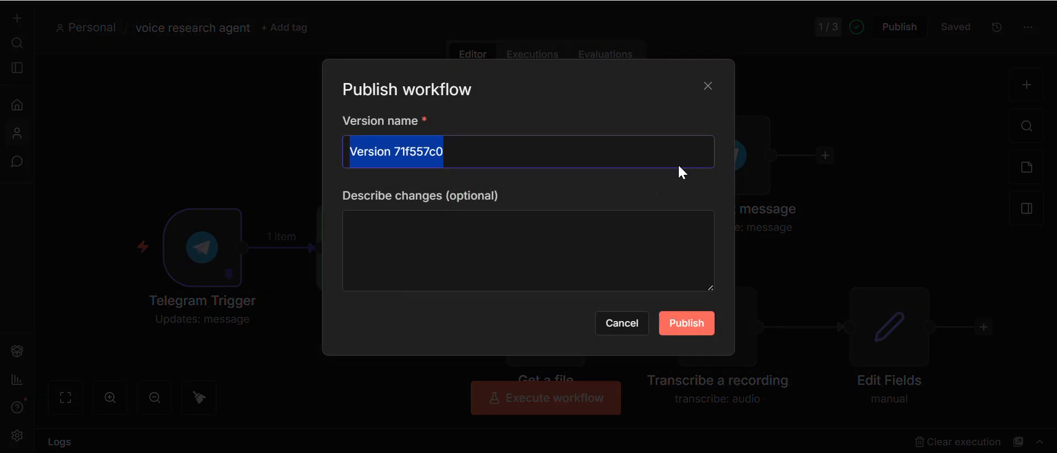
{"action": "left_click", "coordinate": [685, 326]}
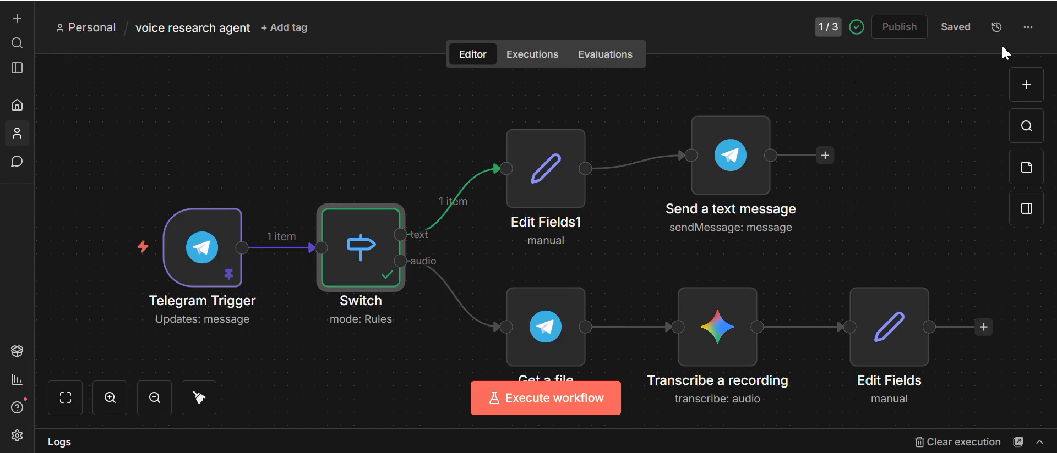
Set Error workflow 2 as the error workflow in the voice research agent's workflow settings and save them
{"action": "left_click", "coordinate": [1038, 32]}
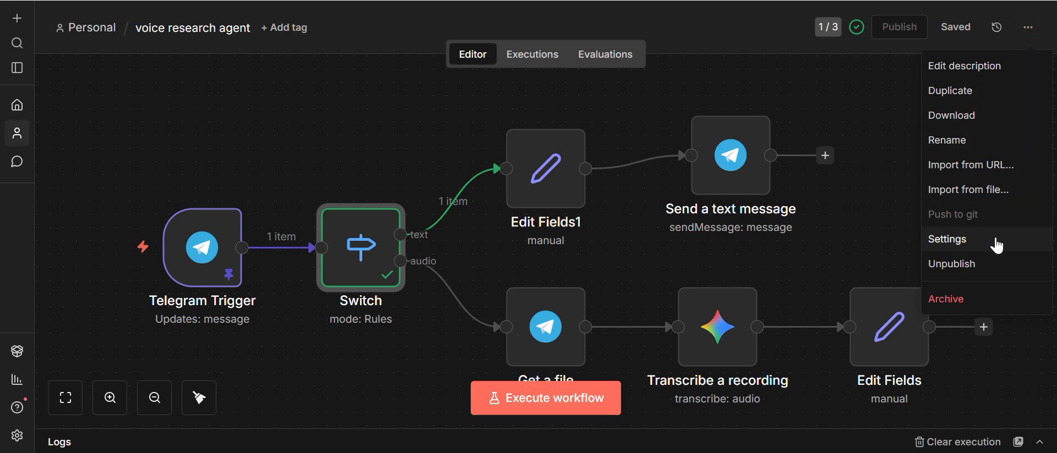
{"action": "left_click", "coordinate": [957, 240]}
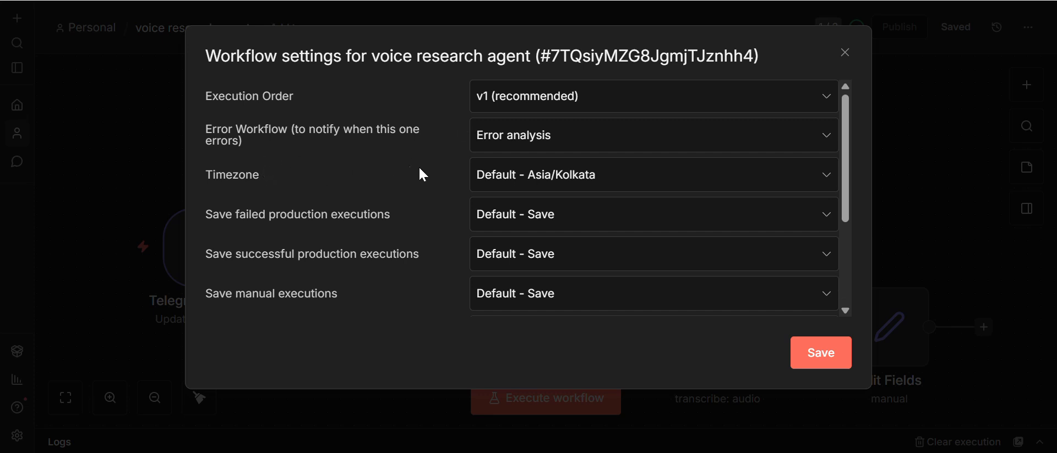
{"action": "left_click", "coordinate": [589, 138]}
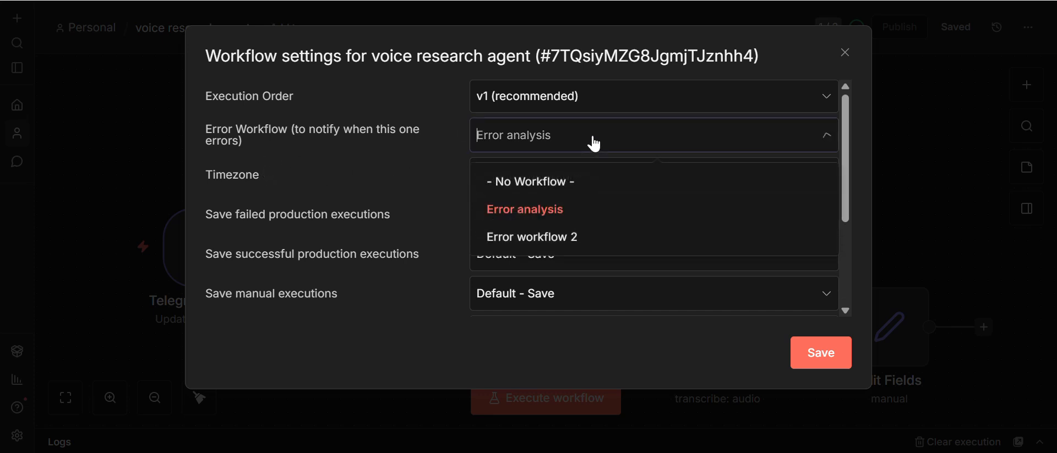
{"action": "left_click", "coordinate": [574, 238]}
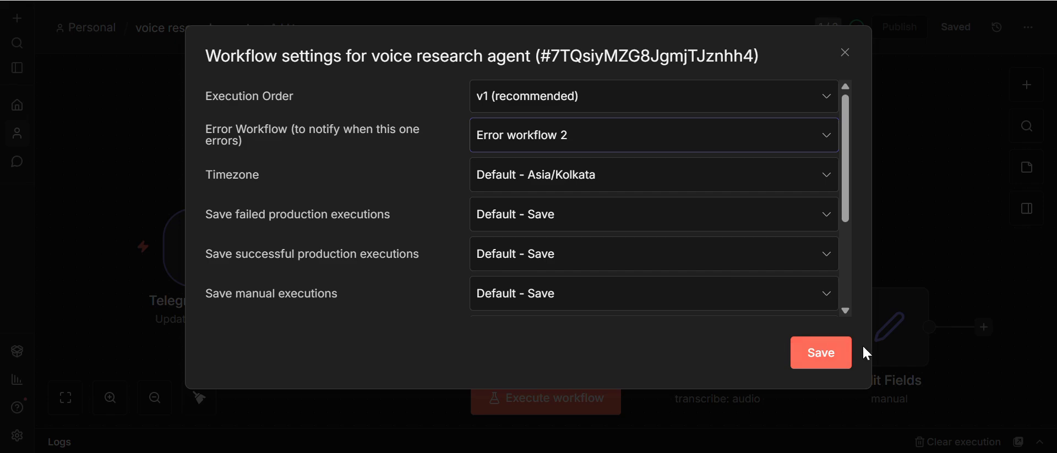
{"action": "left_click", "coordinate": [827, 359]}
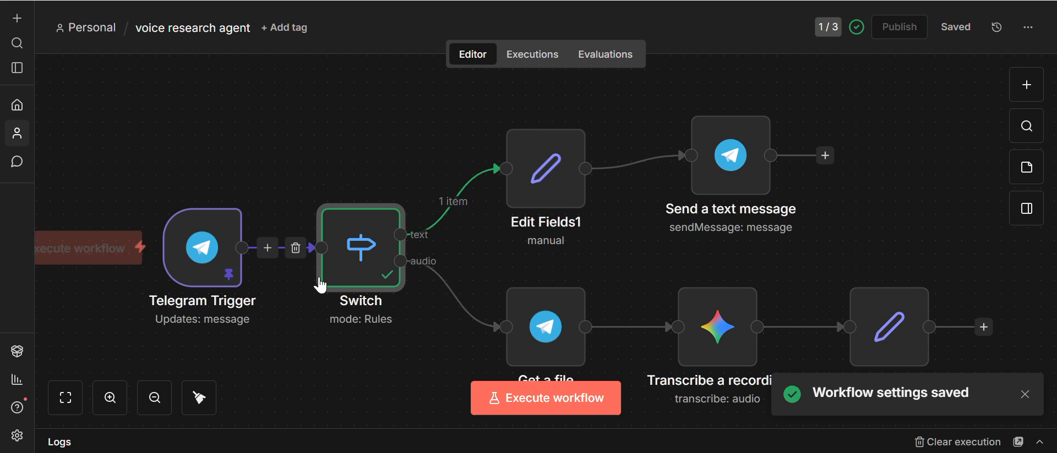
Unpin the Telegram Trigger's data and try to publish the change, closing the publish dialog
{"action": "left_click", "coordinate": [231, 188]}
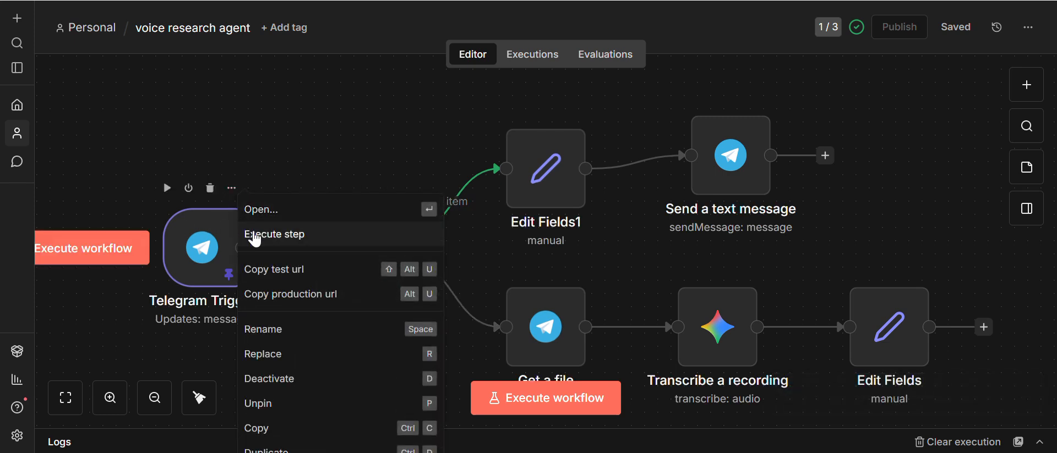
{"action": "left_click", "coordinate": [275, 404]}
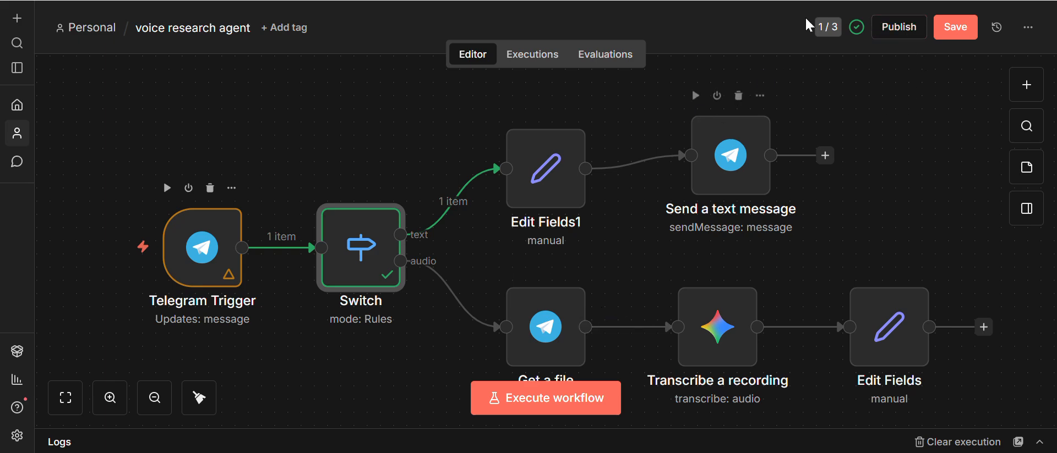
{"action": "left_click", "coordinate": [897, 28]}
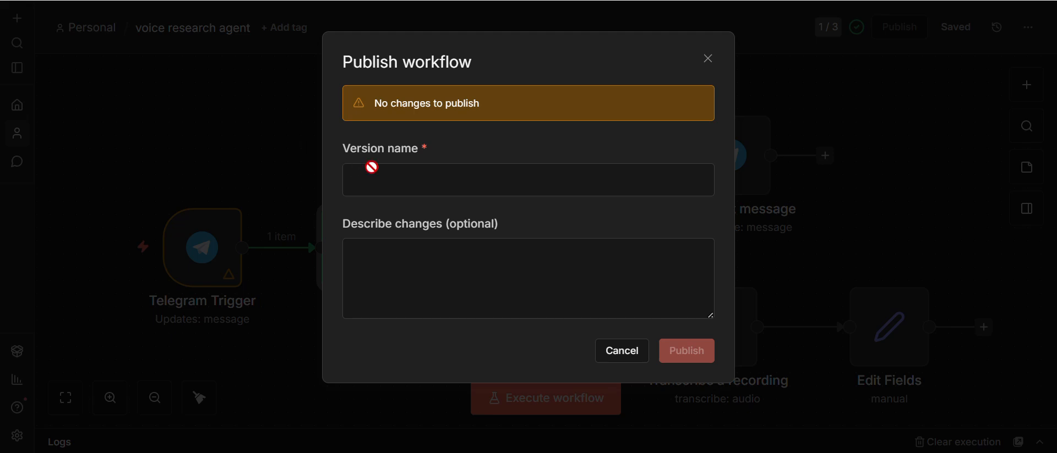
{"action": "left_click", "coordinate": [707, 58]}
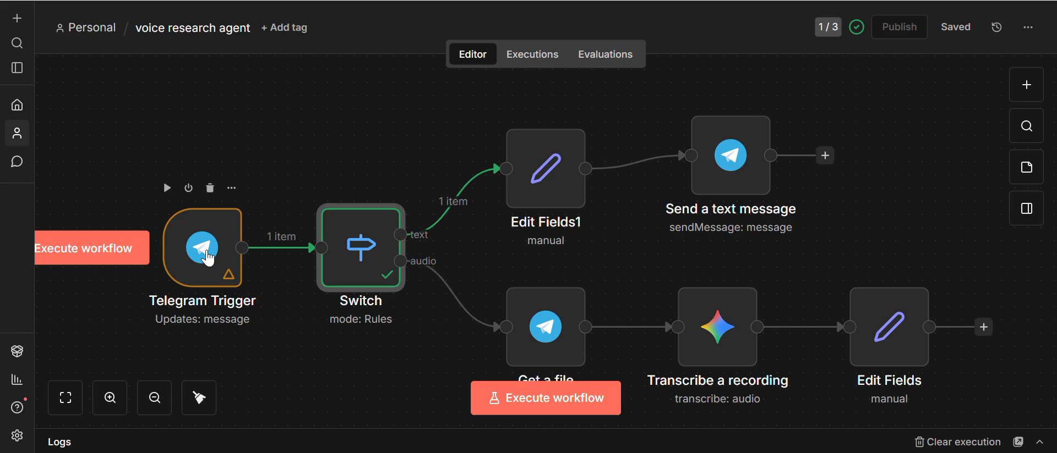
Switch to Telegram, send "hi" to uniBot as a test, and return to the n8n workflow
{"action": "key", "text": "alt+Tab"}
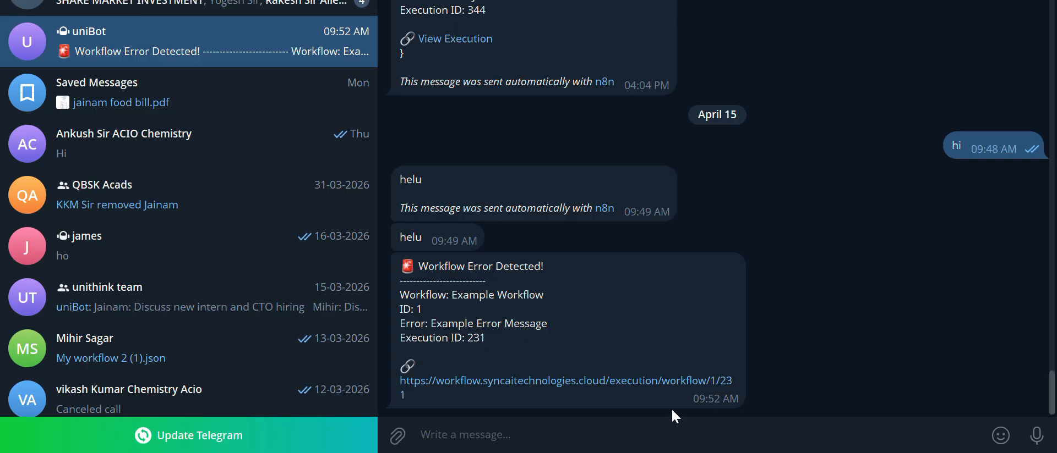
{"action": "type", "text": "hi"}
{"action": "key", "text": "Return"}
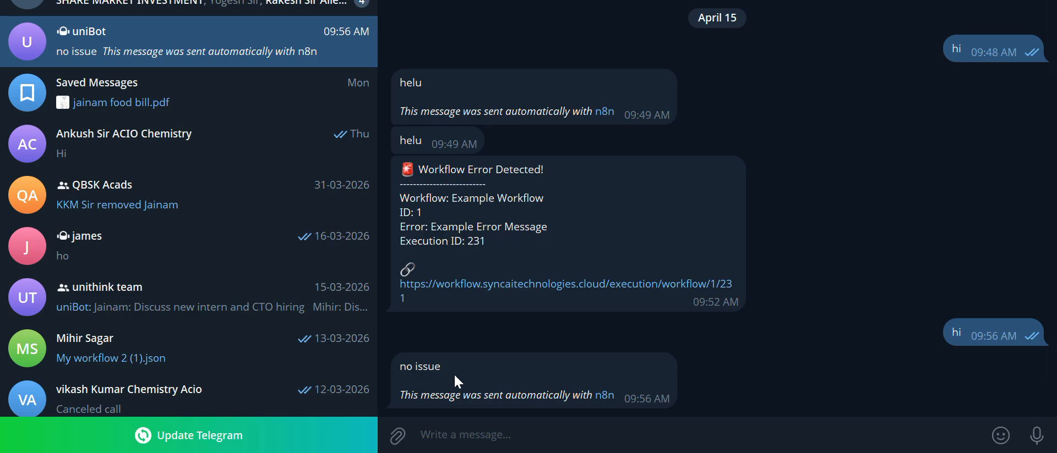
{"action": "key", "text": "alt+Tab"}
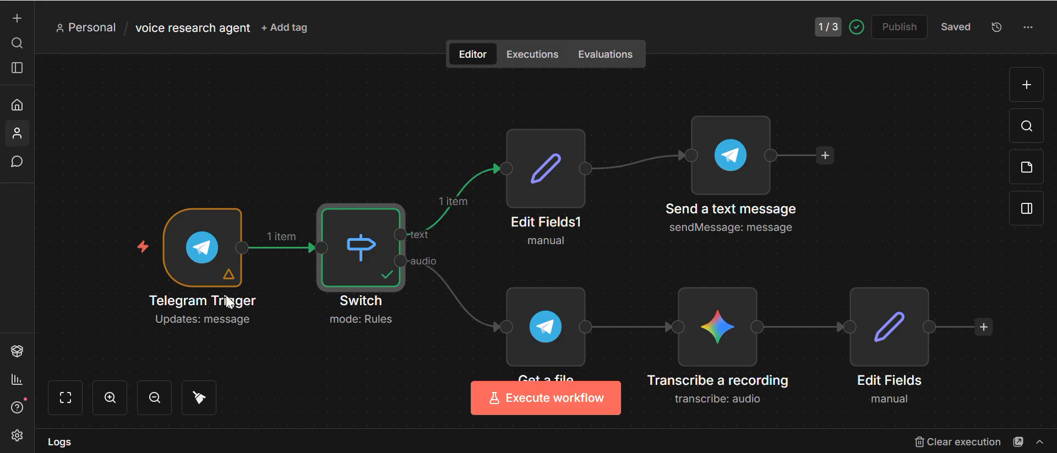
Align the Edit Fields1 node with the Send a text message node, and review the text set in the message node's parameters
{"action": "mouse_move", "coordinate": [186, 265]}
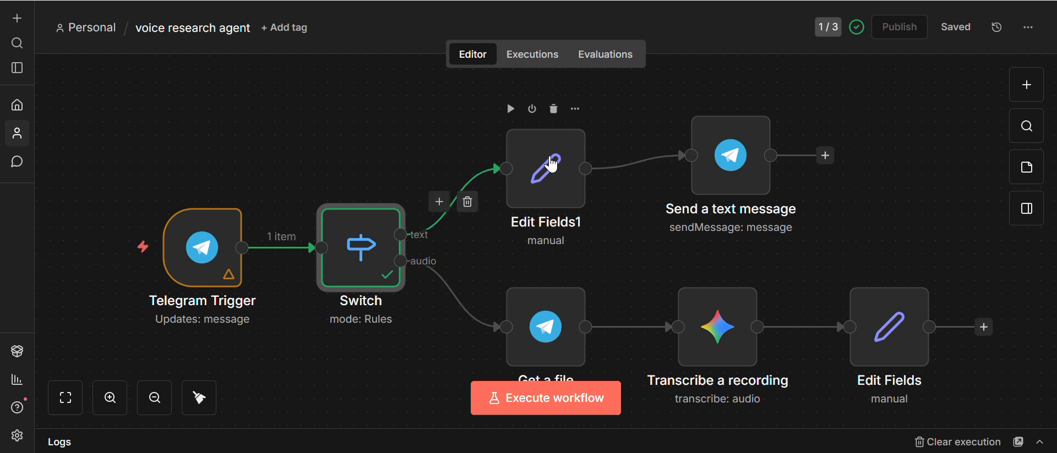
{"action": "left_click_drag", "start_coordinate": [556, 168], "coordinate": [556, 154]}
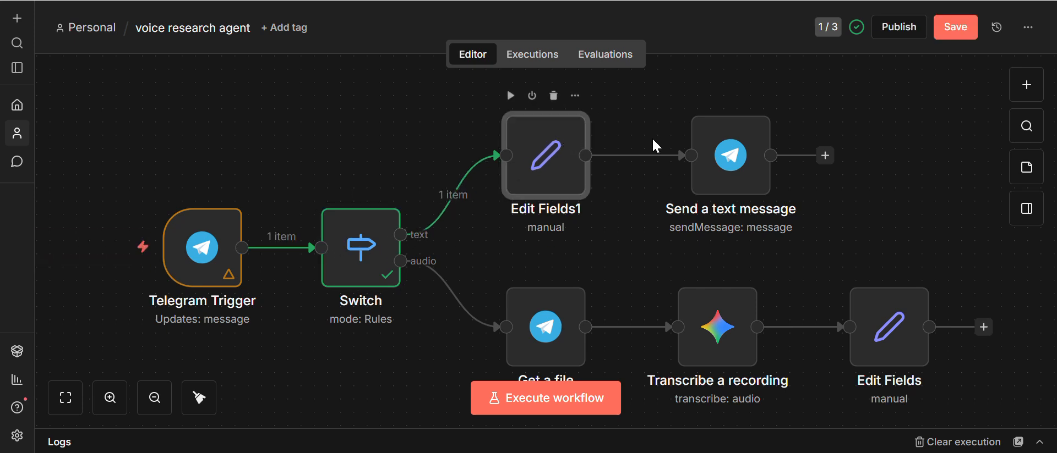
{"action": "left_click", "coordinate": [720, 149]}
{"action": "double_click", "coordinate": [720, 148]}
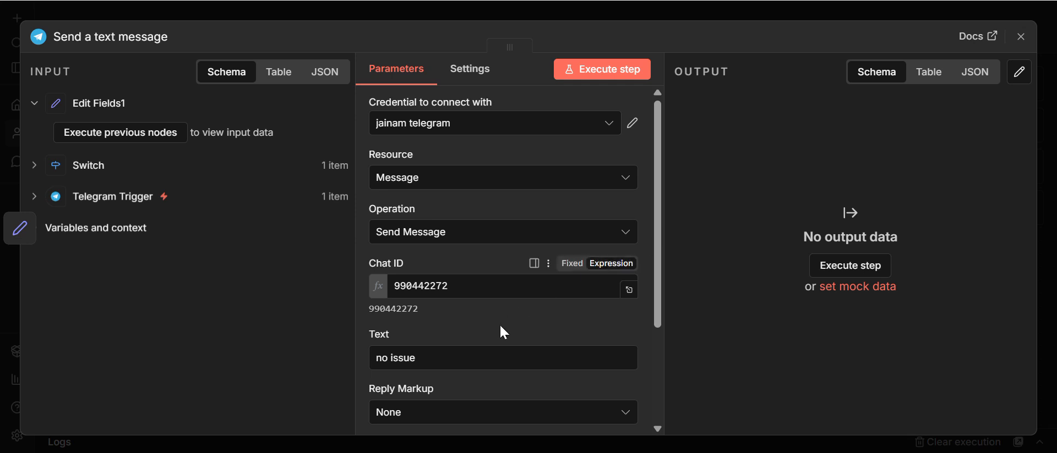
{"action": "scroll", "coordinate": [499, 322], "scroll_direction": "down", "scroll_amount": 4}
{"action": "left_click_drag", "start_coordinate": [432, 215], "coordinate": [366, 212]}
{"action": "left_click", "coordinate": [481, 163]}
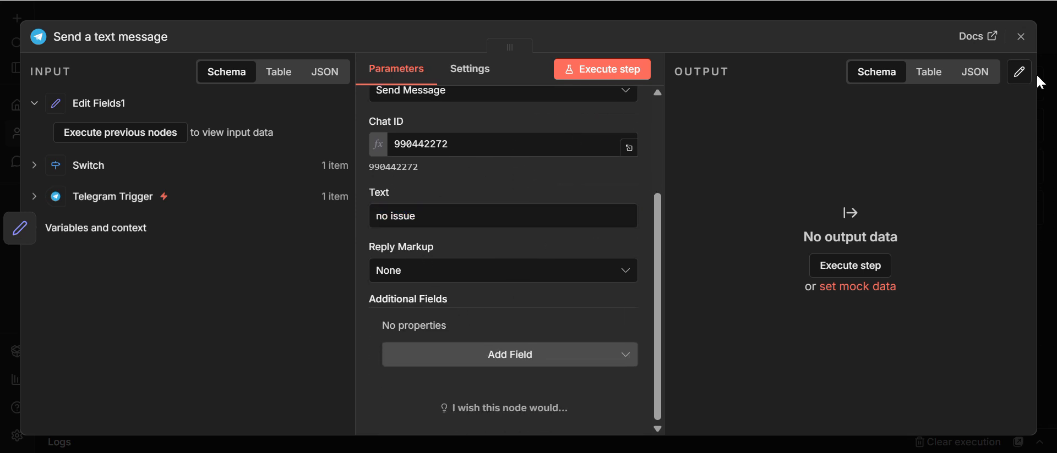
{"action": "left_click", "coordinate": [1019, 37]}
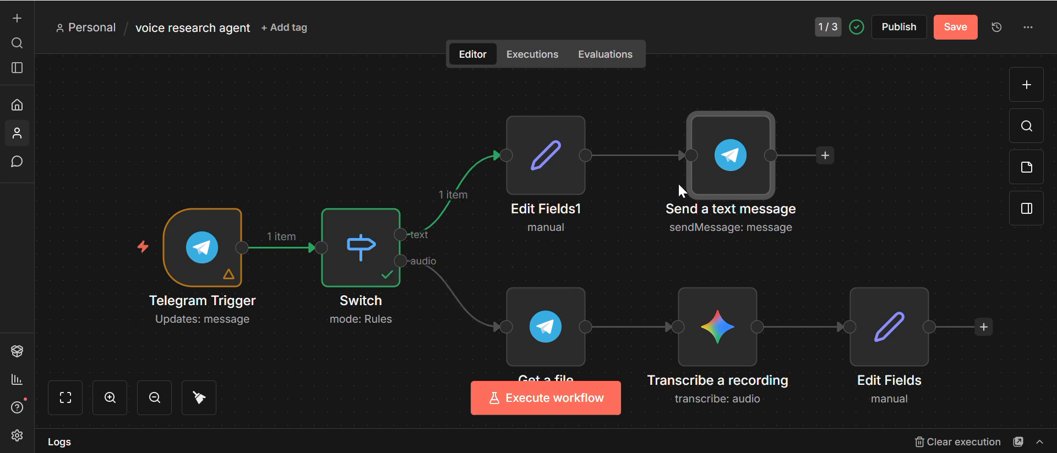
Send the test message "nowenoen" to uniBot in Telegram and return to the n8n workflow
{"action": "key", "text": "alt+Tab"}
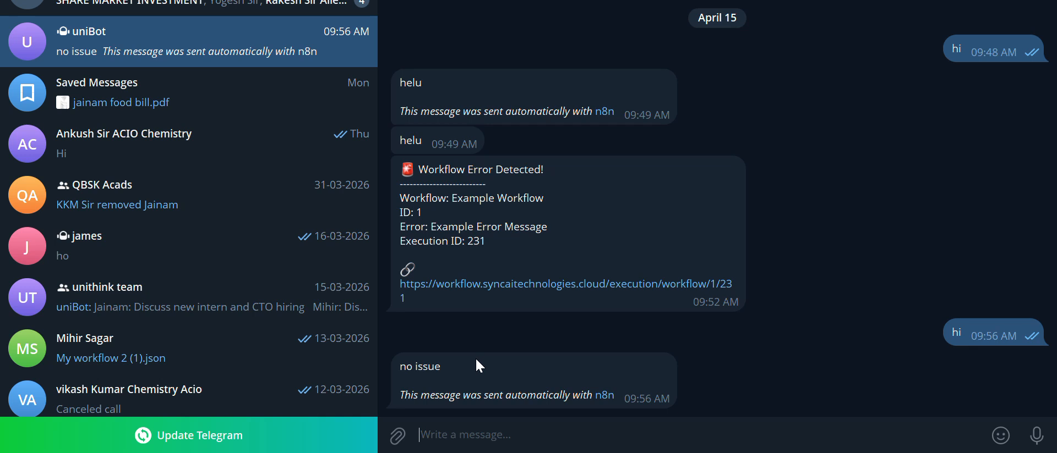
{"action": "double_click", "coordinate": [653, 296]}
{"action": "type", "text": "nowenoen"}
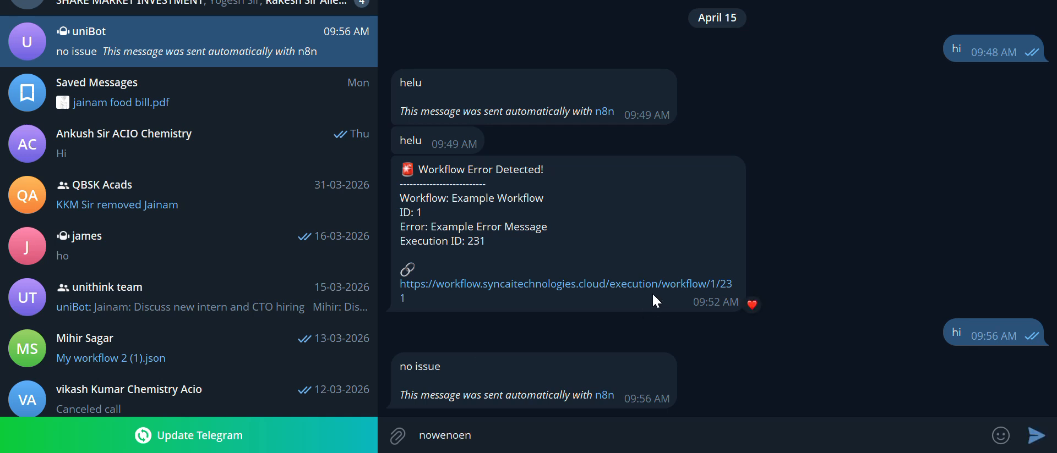
{"action": "key", "text": "Return"}
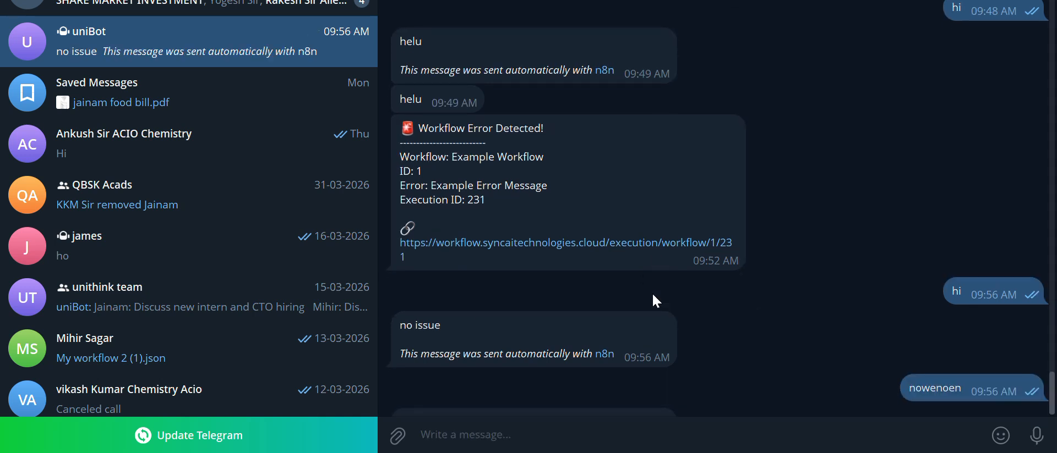
{"action": "key", "text": "alt+Tab"}
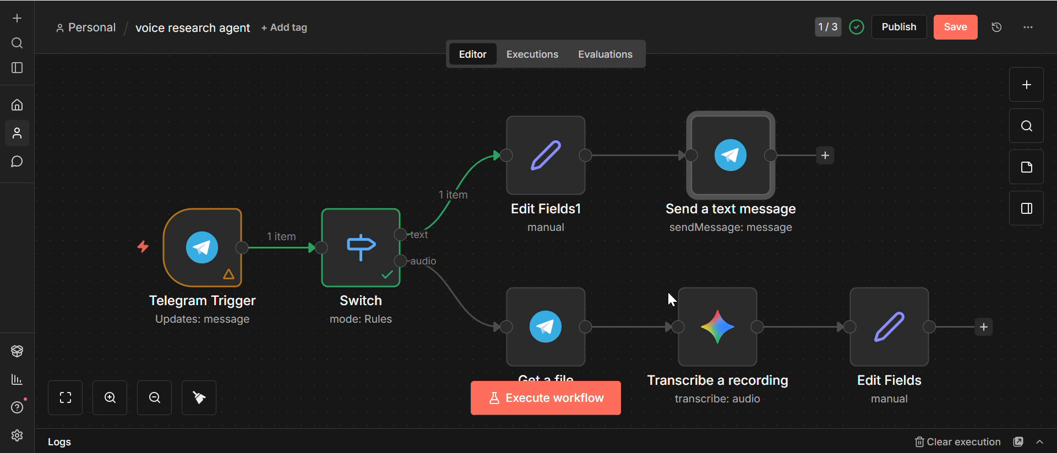
Open the workflow's latest execution, examine the Telegram Trigger output for the received message text, and switch to Telegram to compare it
{"action": "left_click", "coordinate": [537, 58]}
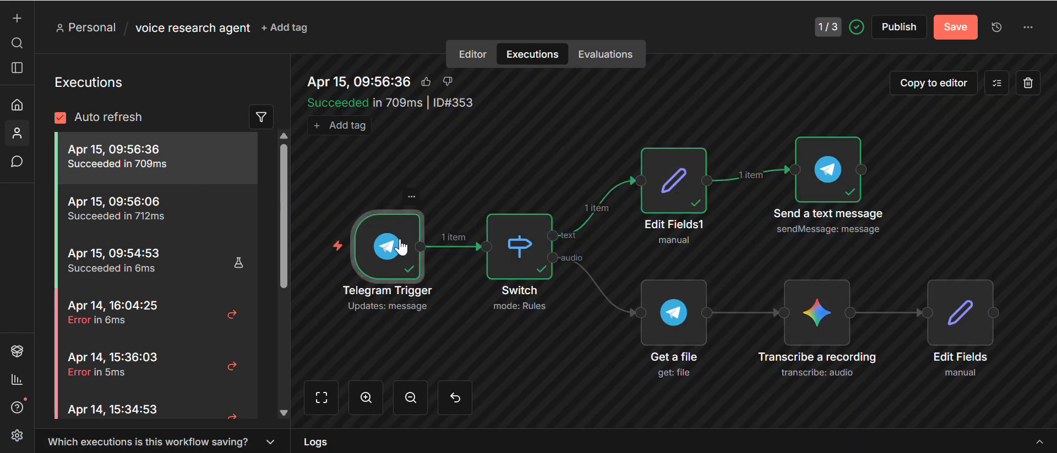
{"action": "double_click", "coordinate": [402, 245]}
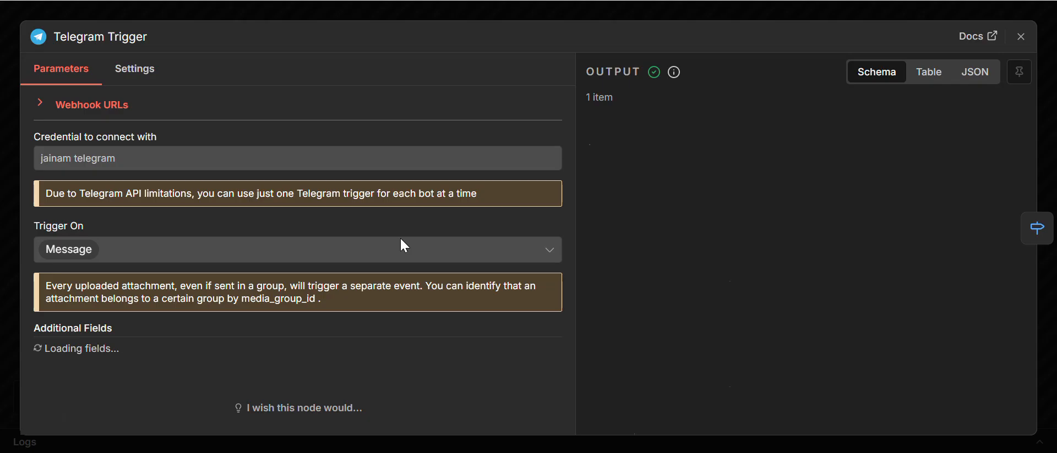
{"action": "scroll", "coordinate": [765, 285], "scroll_direction": "down", "scroll_amount": 3}
{"action": "scroll", "coordinate": [765, 287], "scroll_direction": "up", "scroll_amount": 3}
{"action": "scroll", "coordinate": [734, 399], "scroll_direction": "down", "scroll_amount": 3}
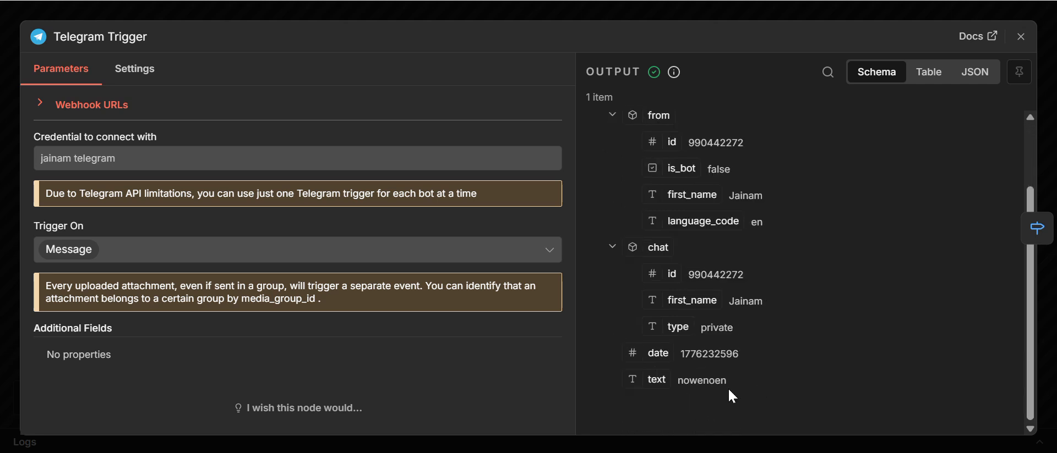
{"action": "key", "text": "alt+Tab"}
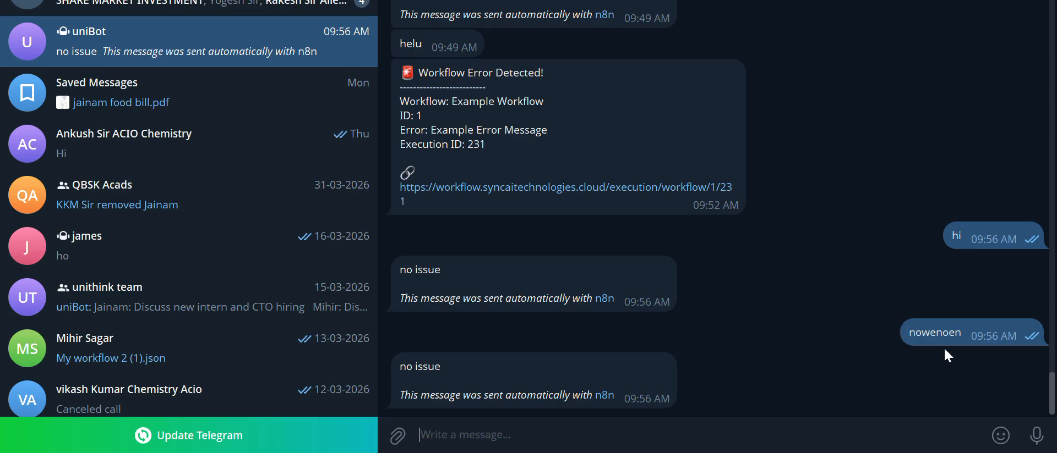
Return to n8n, close the Telegram Trigger details, and examine the Send a text message node's output and parameters in the latest execution
{"action": "key", "text": "alt+Tab"}
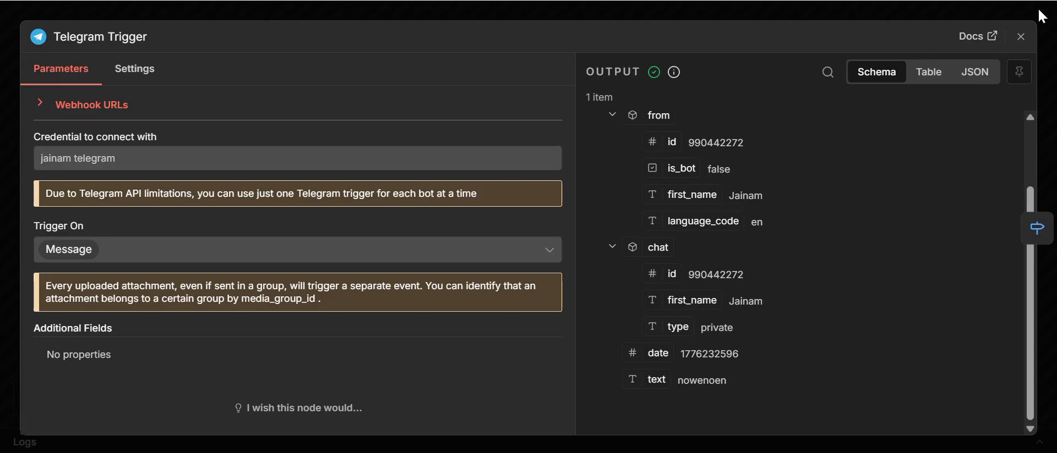
{"action": "left_click", "coordinate": [1020, 37]}
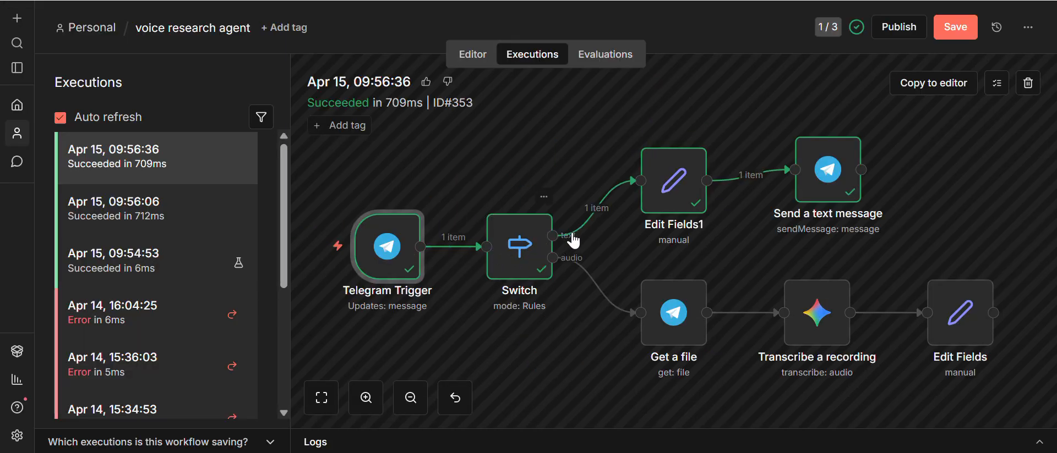
{"action": "double_click", "coordinate": [815, 181]}
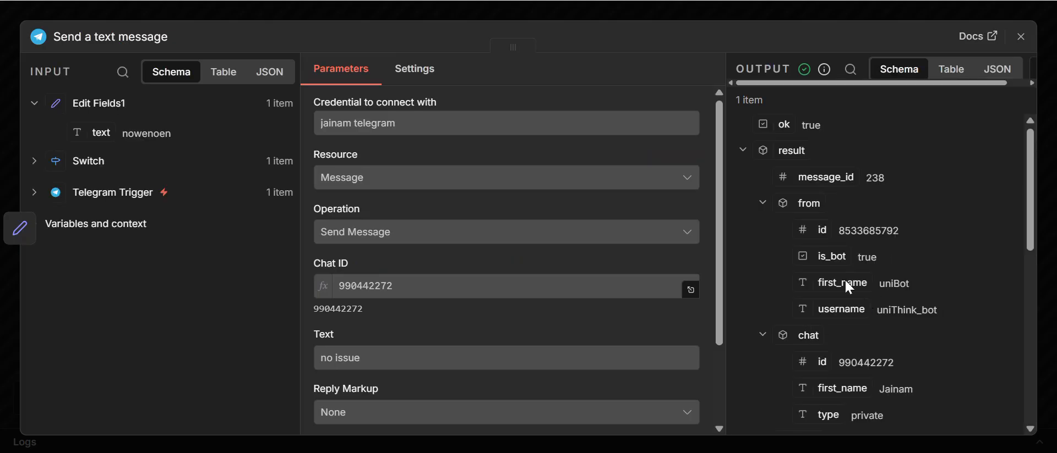
{"action": "scroll", "coordinate": [831, 320], "scroll_direction": "down", "scroll_amount": 10}
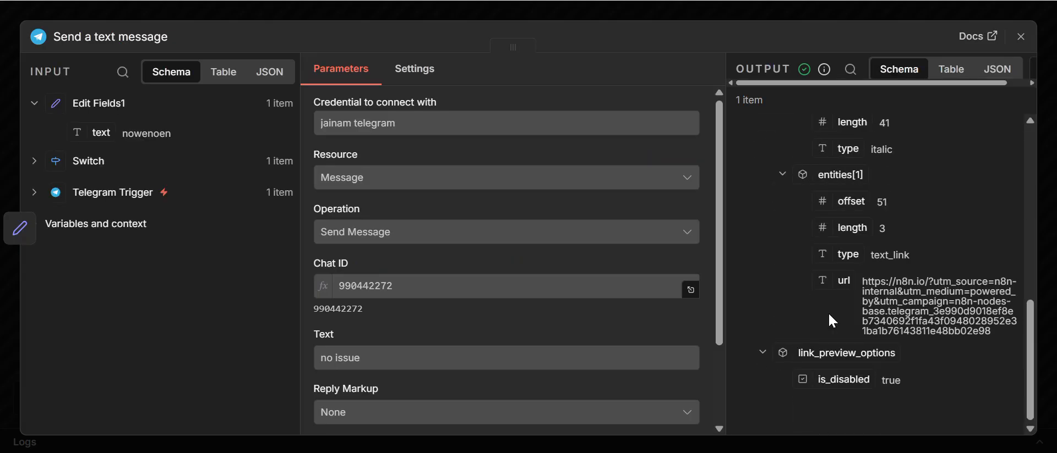
{"action": "scroll", "coordinate": [852, 342], "scroll_direction": "up", "scroll_amount": 10}
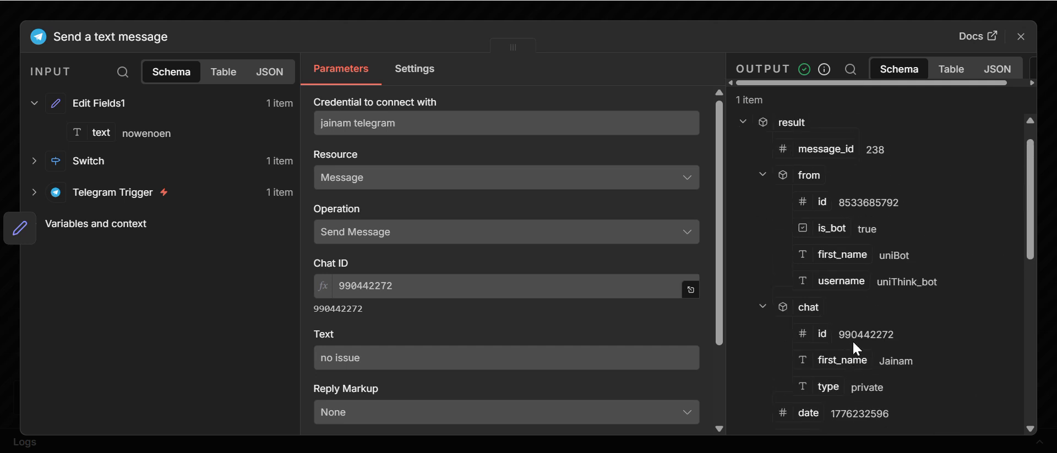
{"action": "scroll", "coordinate": [852, 340], "scroll_direction": "down", "scroll_amount": 1}
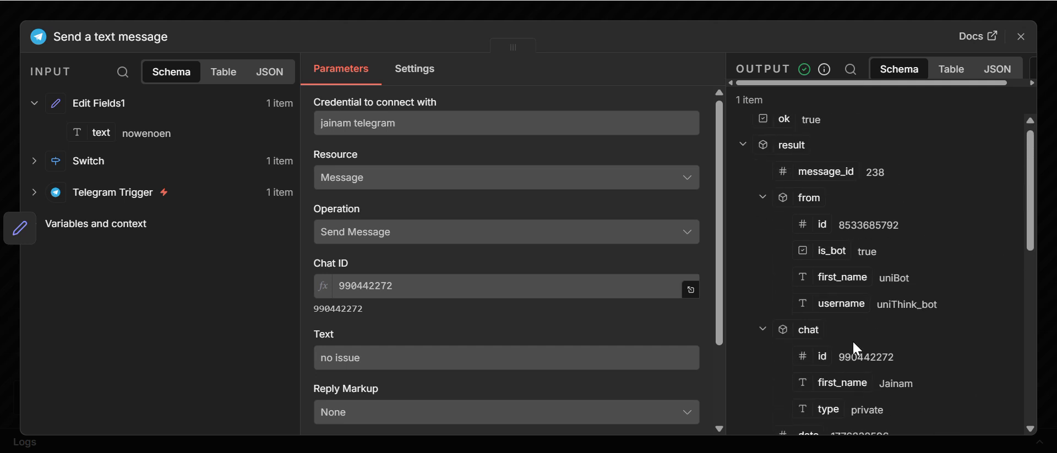
{"action": "scroll", "coordinate": [852, 340], "scroll_direction": "down", "scroll_amount": 3}
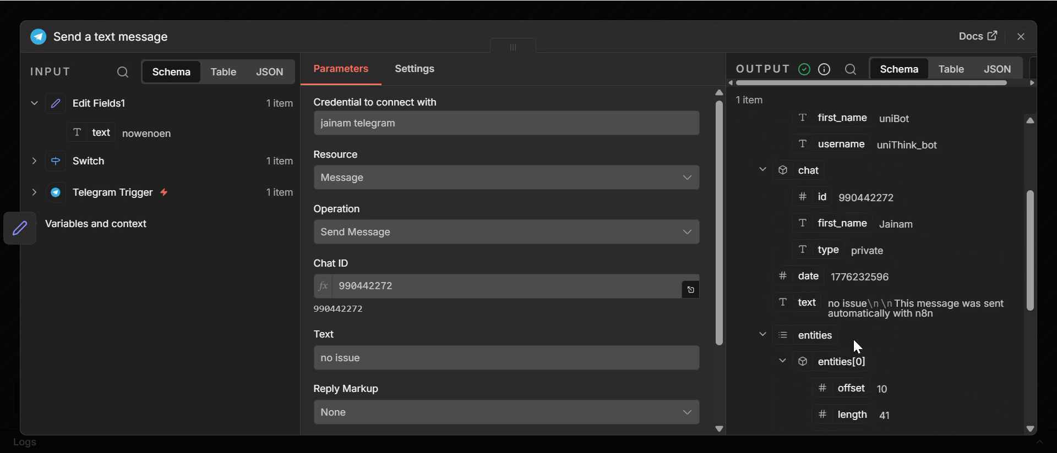
{"action": "scroll", "coordinate": [851, 335], "scroll_direction": "down", "scroll_amount": 1}
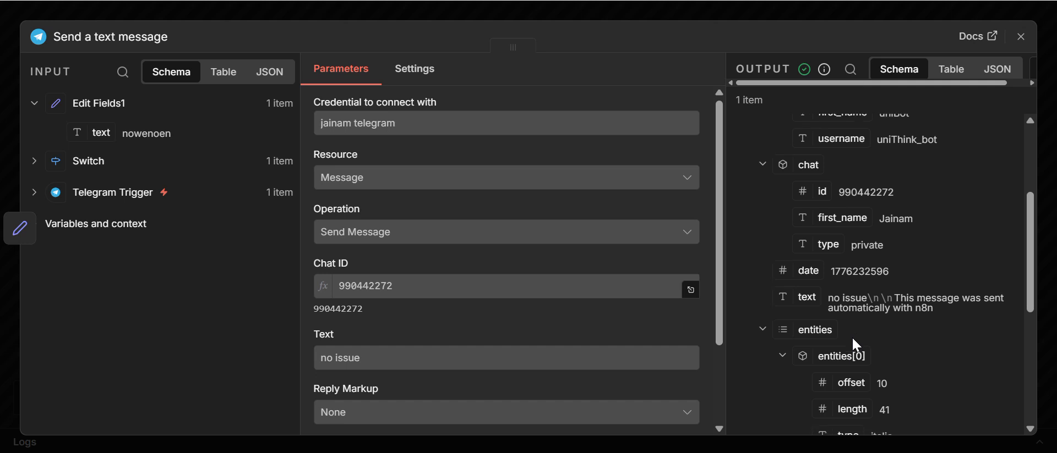
{"action": "scroll", "coordinate": [851, 336], "scroll_direction": "down", "scroll_amount": 3}
{"action": "scroll", "coordinate": [851, 335], "scroll_direction": "down", "scroll_amount": 2}
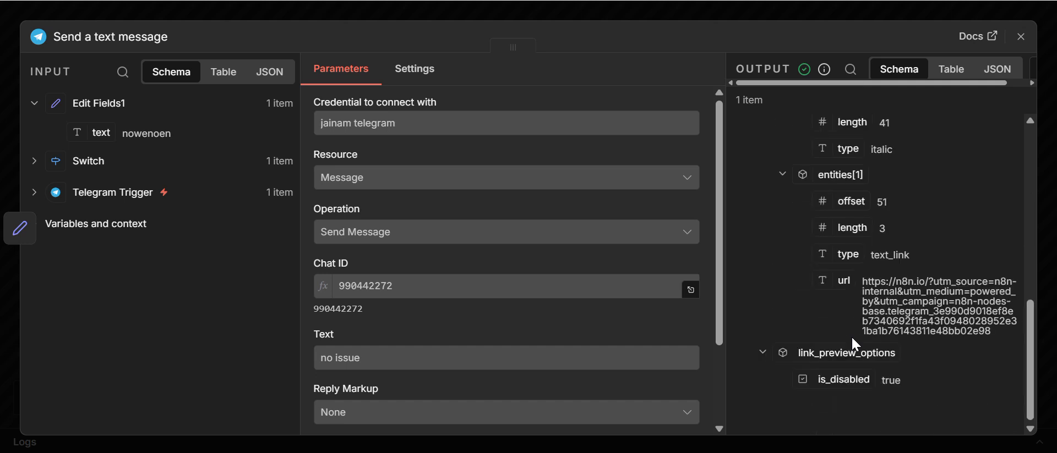
{"action": "scroll", "coordinate": [851, 335], "scroll_direction": "up", "scroll_amount": 1}
{"action": "scroll", "coordinate": [852, 338], "scroll_direction": "up", "scroll_amount": 5}
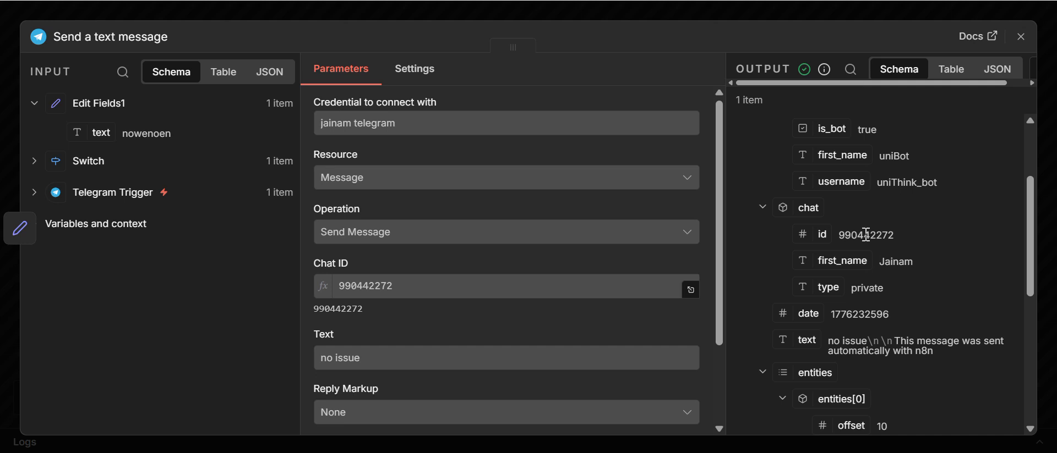
{"action": "scroll", "coordinate": [854, 222], "scroll_direction": "up", "scroll_amount": 3}
{"action": "scroll", "coordinate": [853, 222], "scroll_direction": "down", "scroll_amount": 8}
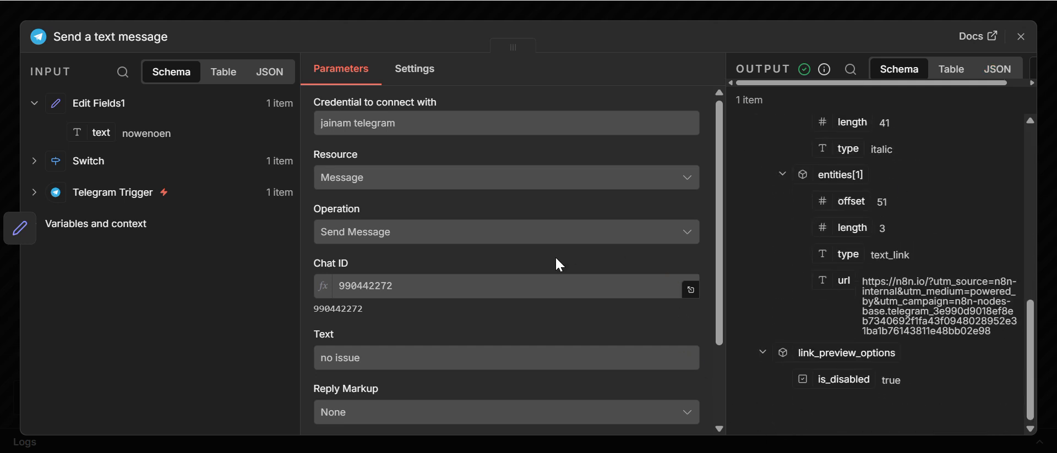
{"action": "scroll", "coordinate": [556, 265], "scroll_direction": "down", "scroll_amount": 3}
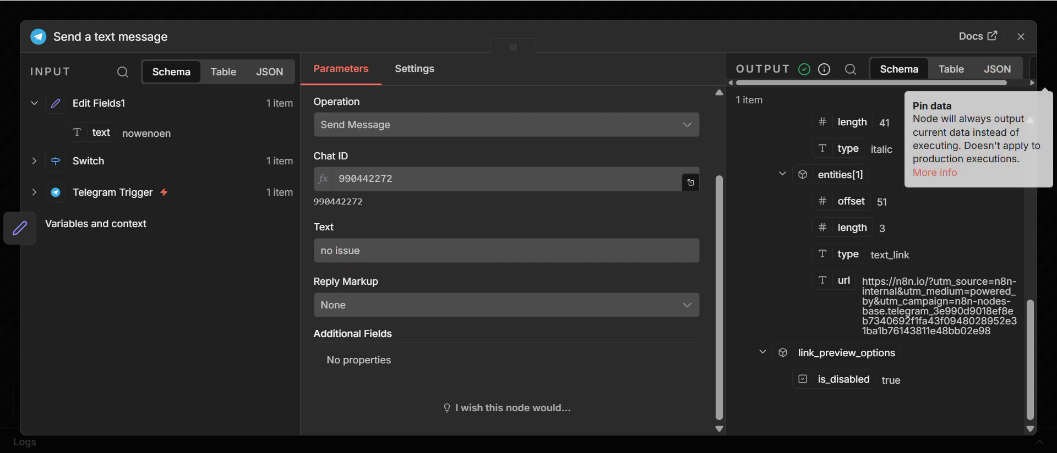
{"action": "left_click", "coordinate": [1021, 37]}
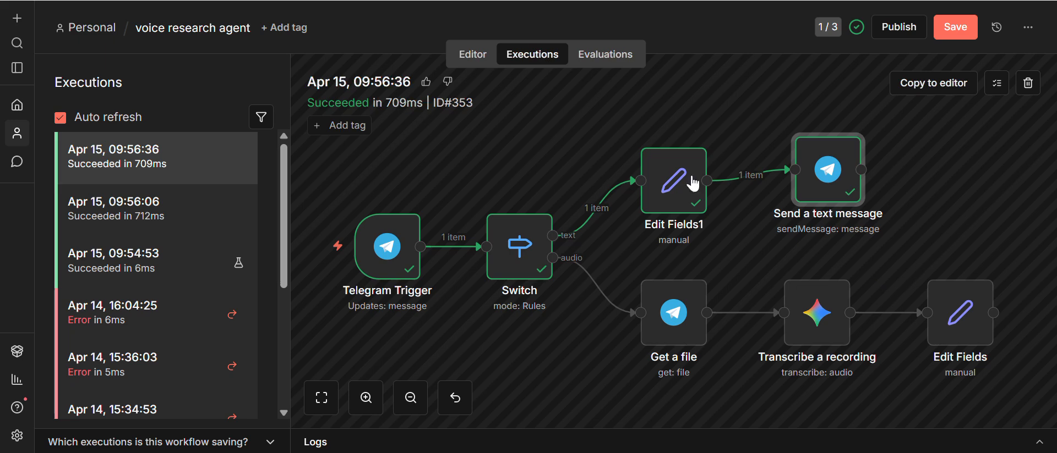
Inspect the Switch node's routing rules in the latest execution, and return to the workflow editor to review the same rules there
{"action": "left_click", "coordinate": [521, 261]}
{"action": "double_click", "coordinate": [521, 256]}
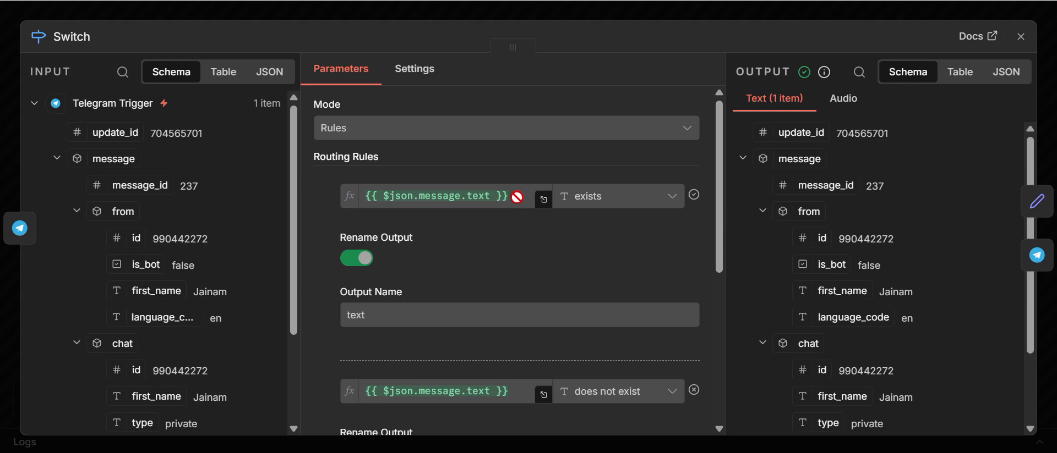
{"action": "left_click", "coordinate": [1020, 37]}
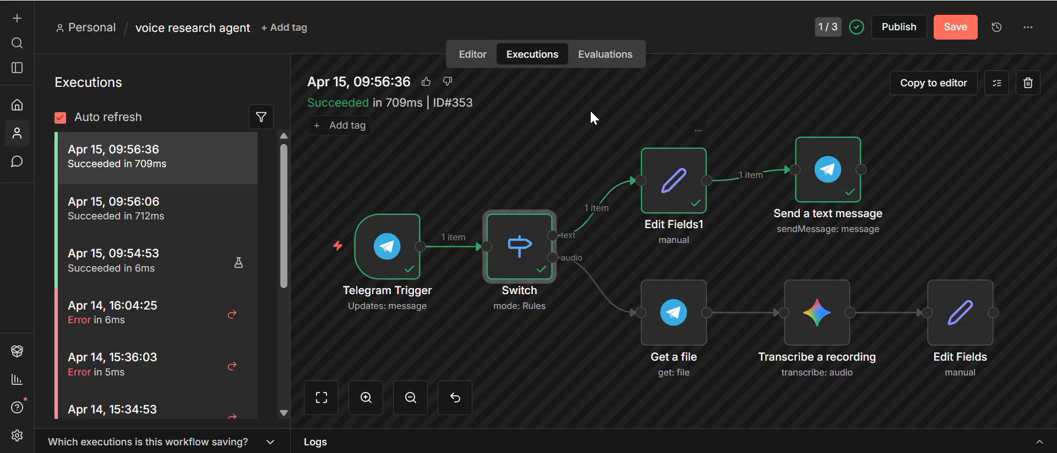
{"action": "left_click", "coordinate": [466, 54]}
{"action": "mouse_move", "coordinate": [352, 282]}
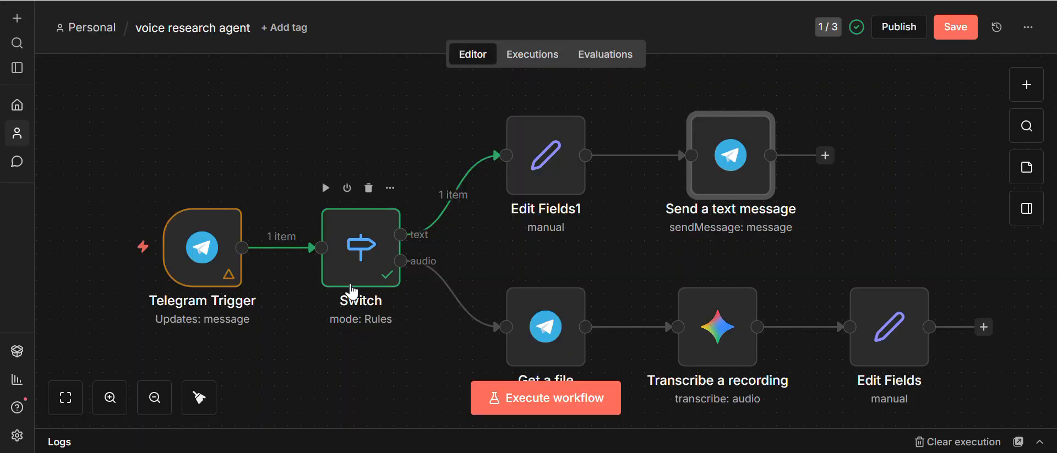
{"action": "left_click", "coordinate": [349, 249]}
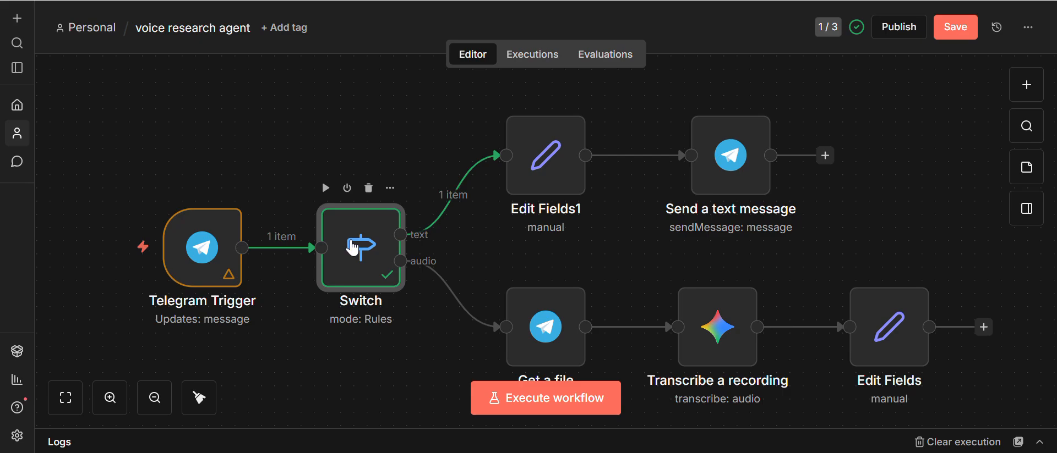
{"action": "double_click", "coordinate": [364, 255]}
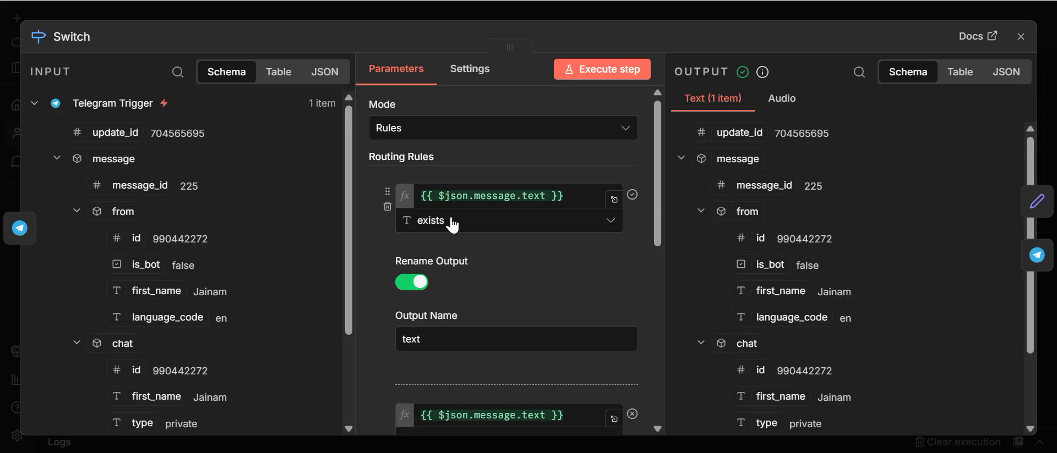
{"action": "scroll", "coordinate": [488, 282], "scroll_direction": "down", "scroll_amount": 3}
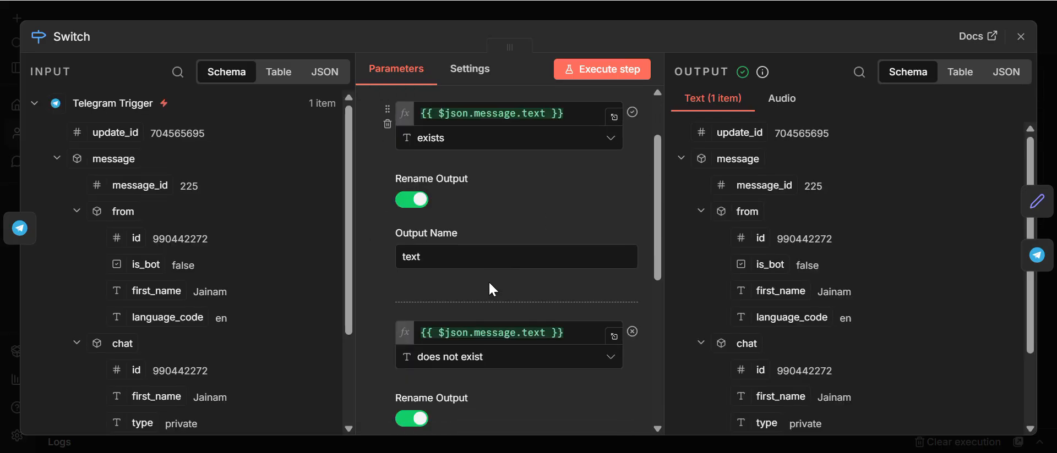
{"action": "scroll", "coordinate": [488, 281], "scroll_direction": "up", "scroll_amount": 3}
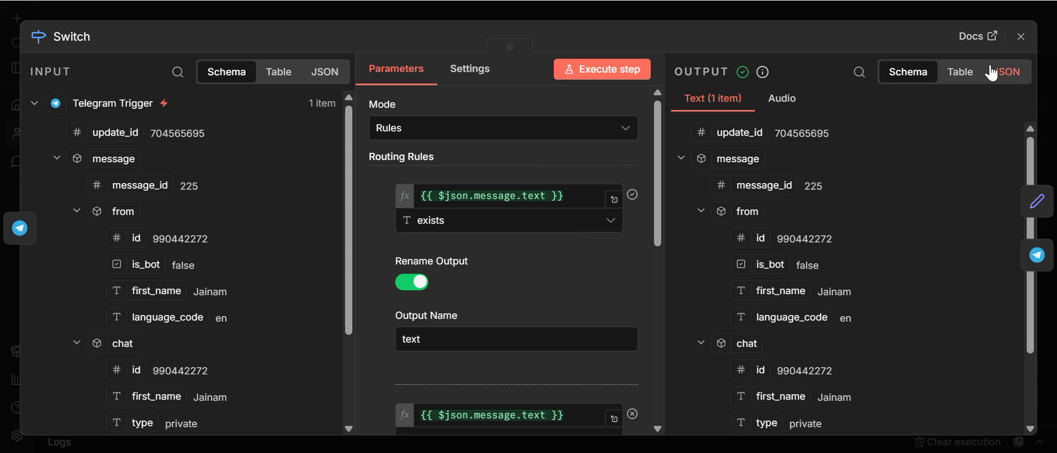
{"action": "left_click", "coordinate": [1021, 37]}
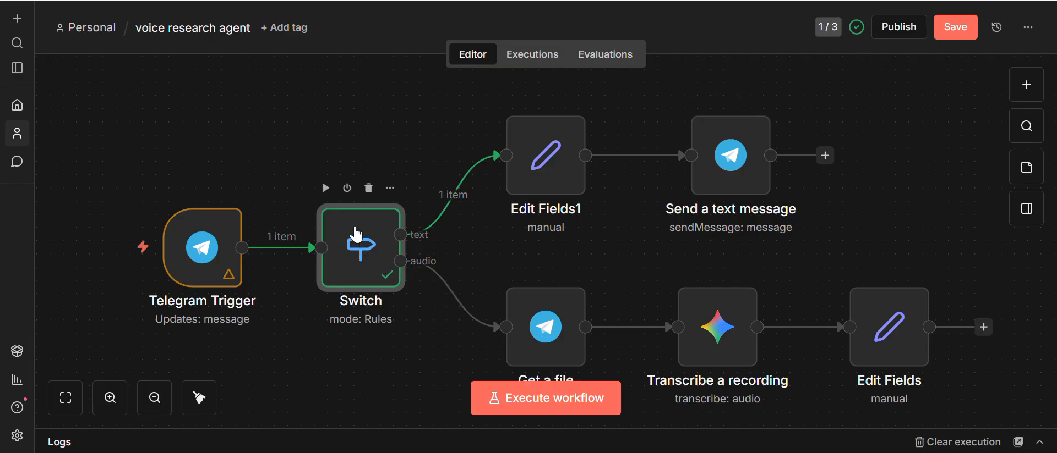
{"action": "double_click", "coordinate": [355, 234]}
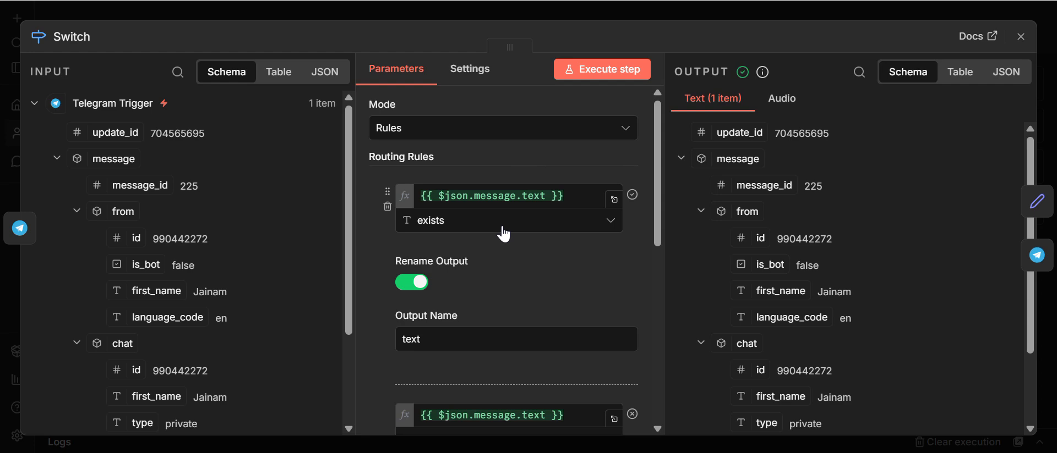
{"action": "left_click", "coordinate": [1020, 39]}
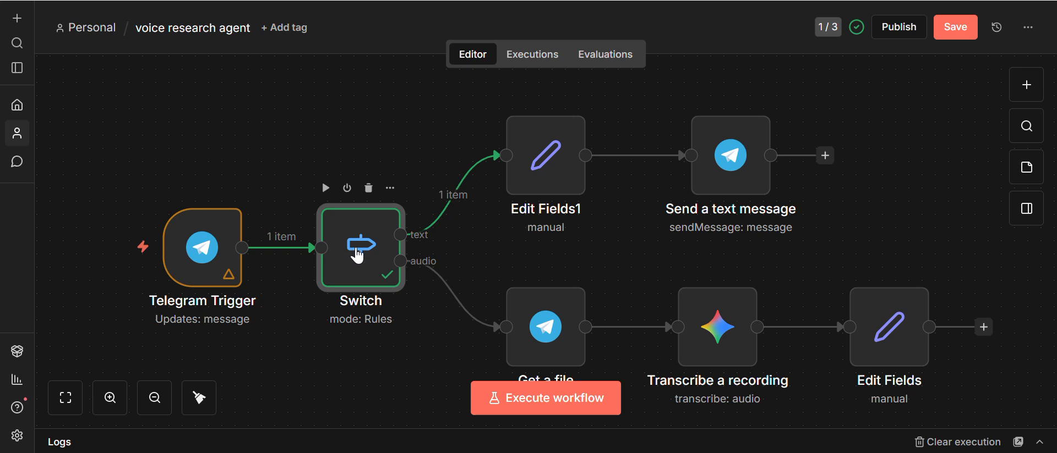
Break the Switch node's first routing rule by changing its expression to "{{ $json.message.text }", and publish the voice research agent workflow
{"action": "double_click", "coordinate": [357, 253]}
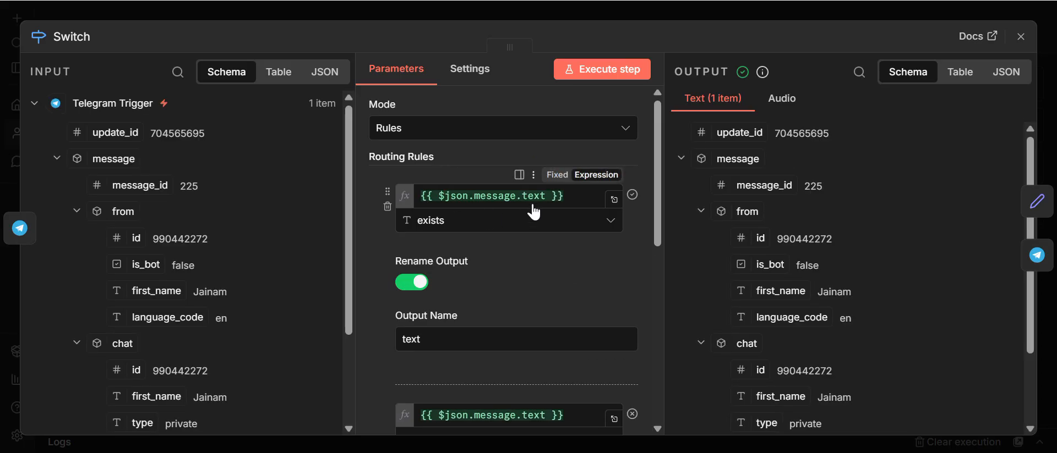
{"action": "left_click", "coordinate": [580, 191]}
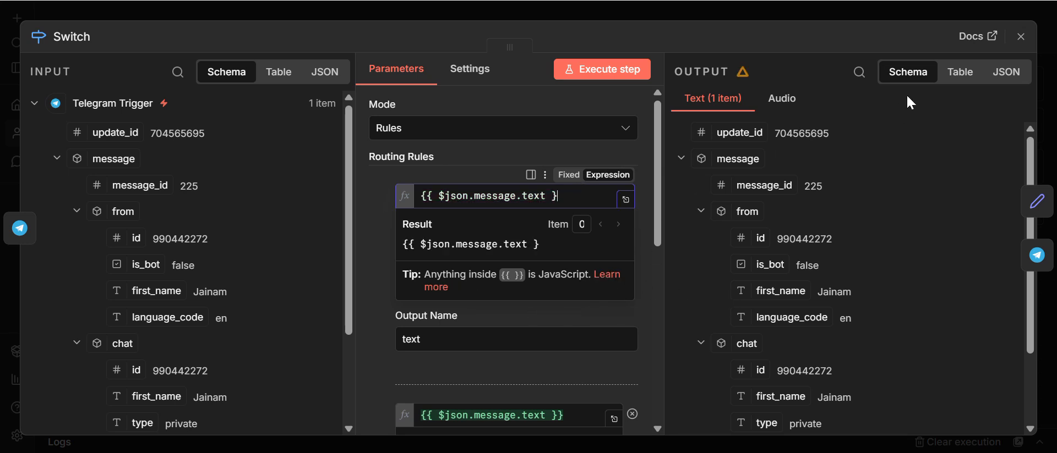
{"action": "left_click", "coordinate": [1021, 37]}
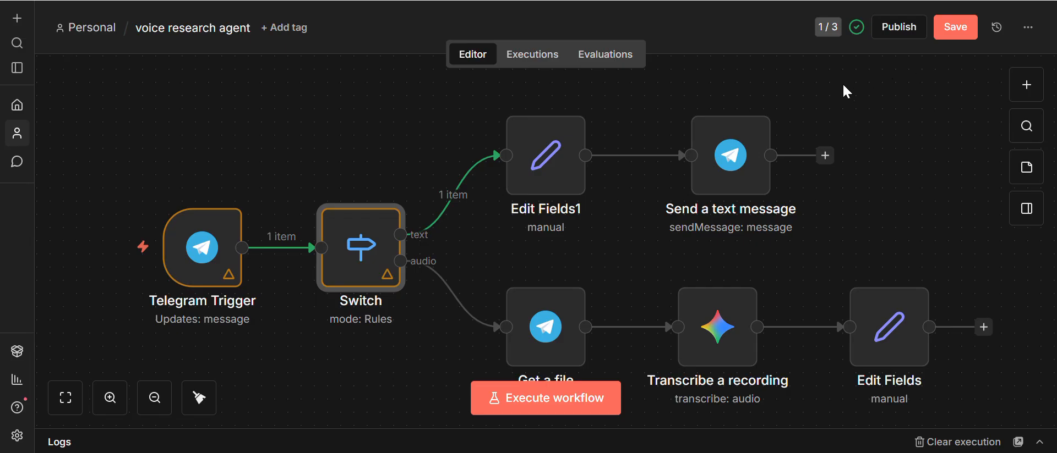
{"action": "left_click", "coordinate": [884, 35]}
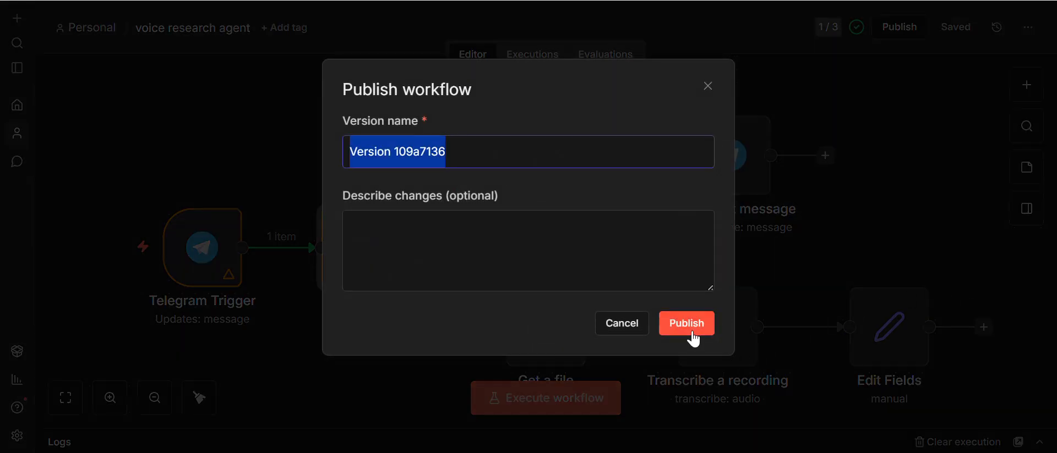
{"action": "left_click", "coordinate": [692, 334]}
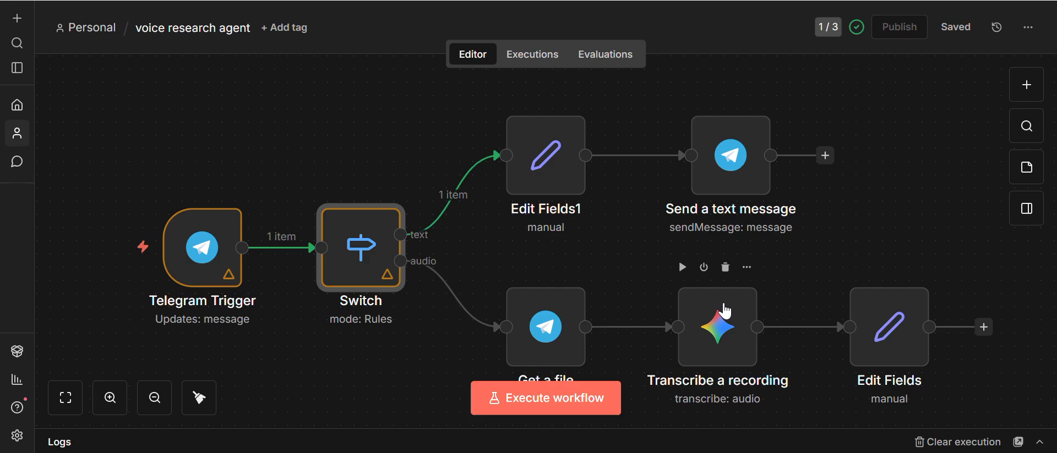
Send the test message "fg" to uniBot in Telegram to trigger the broken workflow, and return to n8n
{"action": "key", "text": "alt+Tab"}
{"action": "type", "text": "fg"}
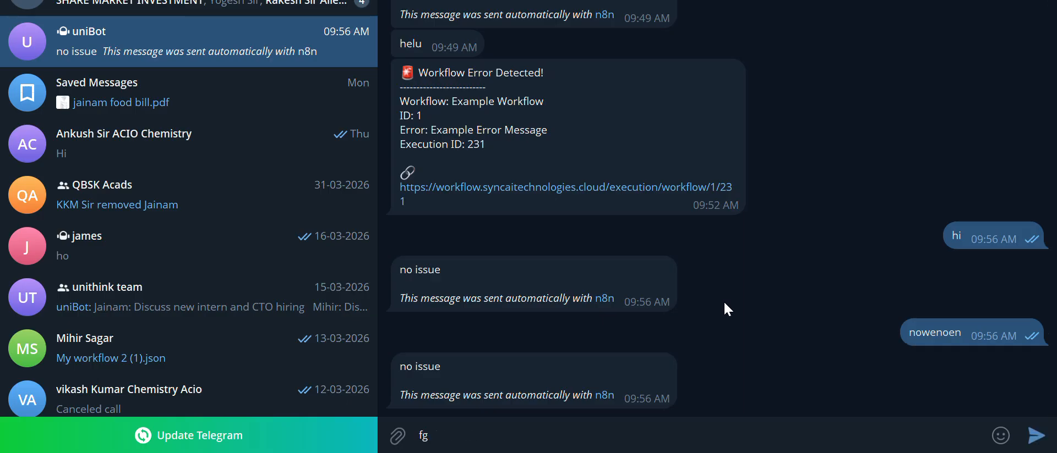
{"action": "key", "text": "Return"}
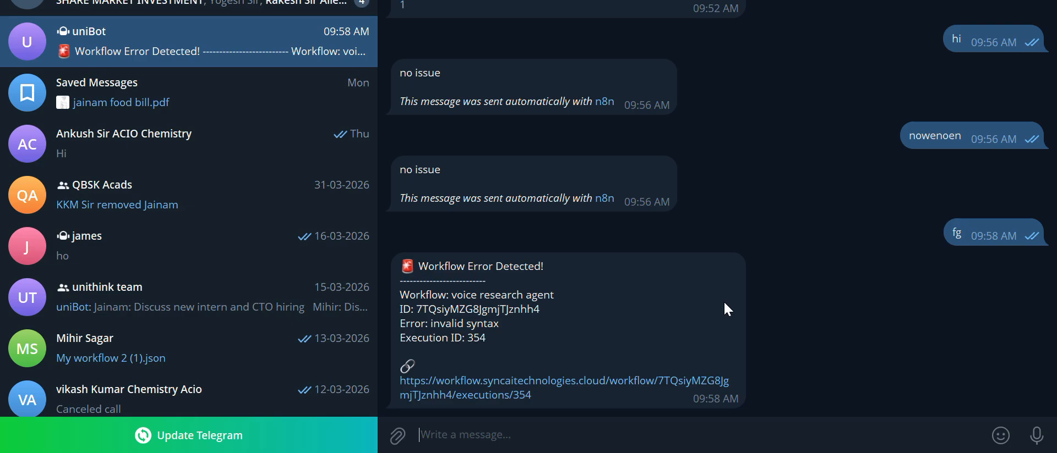
{"action": "key", "text": "alt+Tab"}
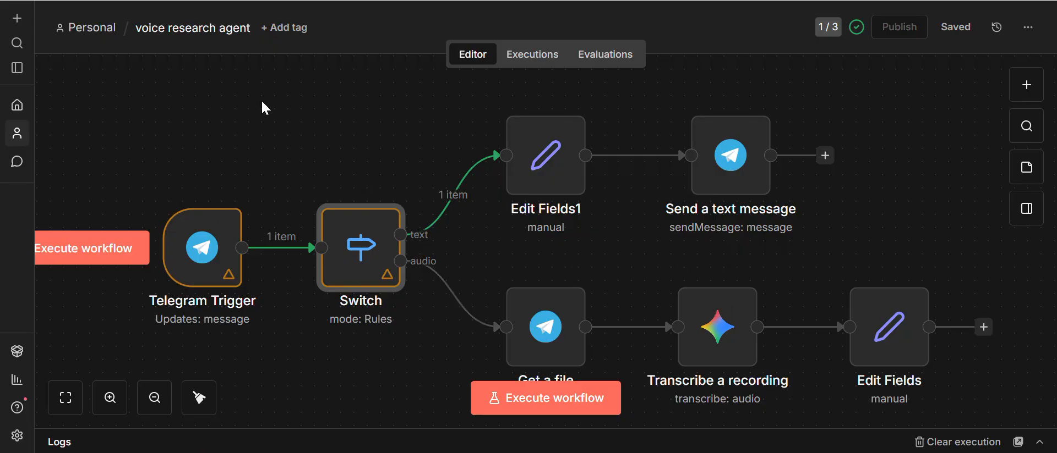
Review the Telegram error alert's workflow name, error, and execution details against the Switch node in the n8n editor
{"action": "mouse_move", "coordinate": [337, 190]}
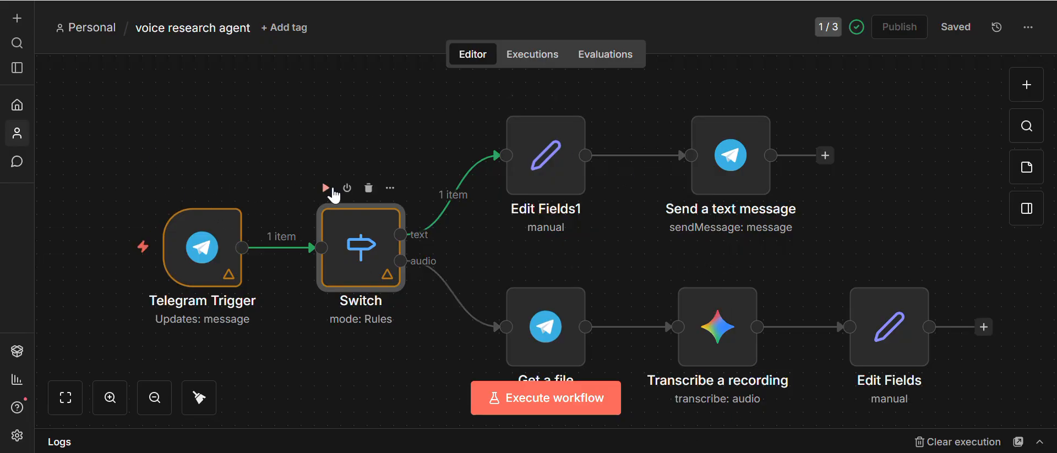
{"action": "key", "text": "alt+Tab"}
{"action": "key", "text": "alt+Tab"}
{"action": "key", "text": "alt+Tab"}
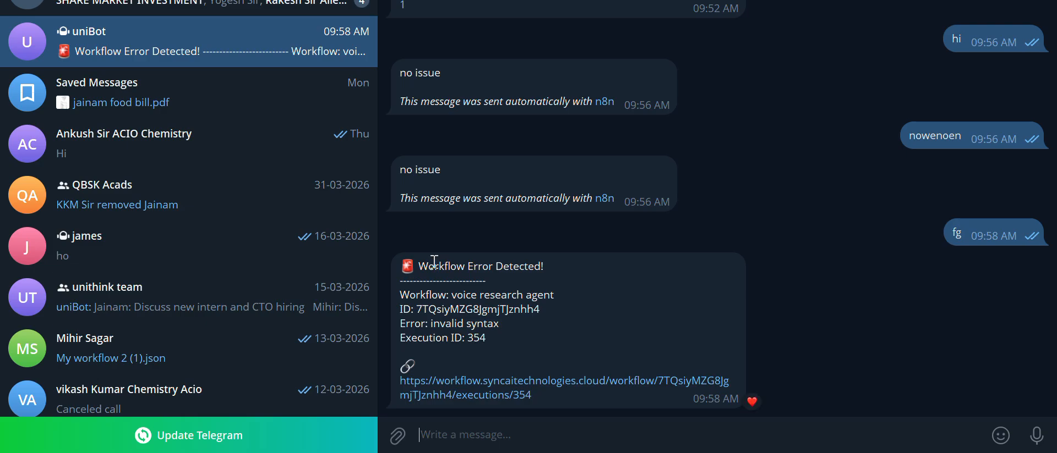
{"action": "key", "text": "alt+Tab"}
{"action": "key", "text": "alt+Tab"}
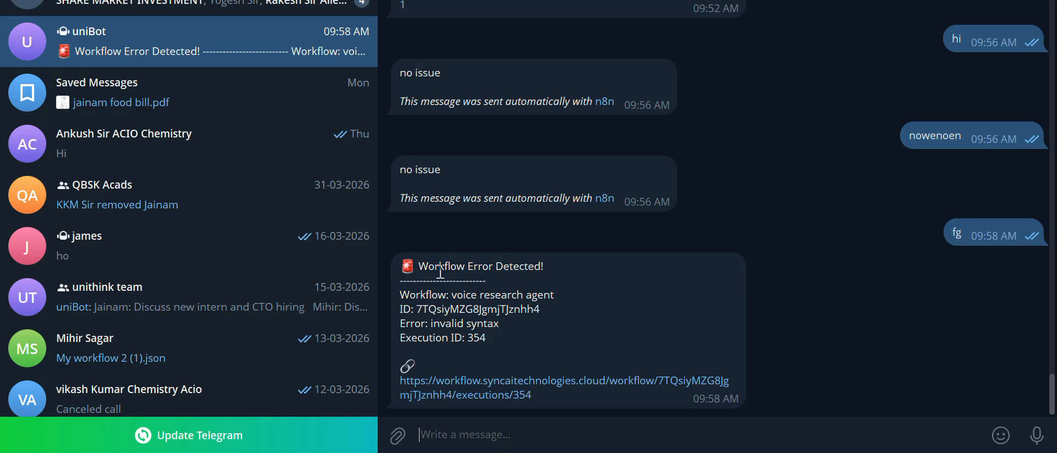
{"action": "key", "text": "alt+Tab"}
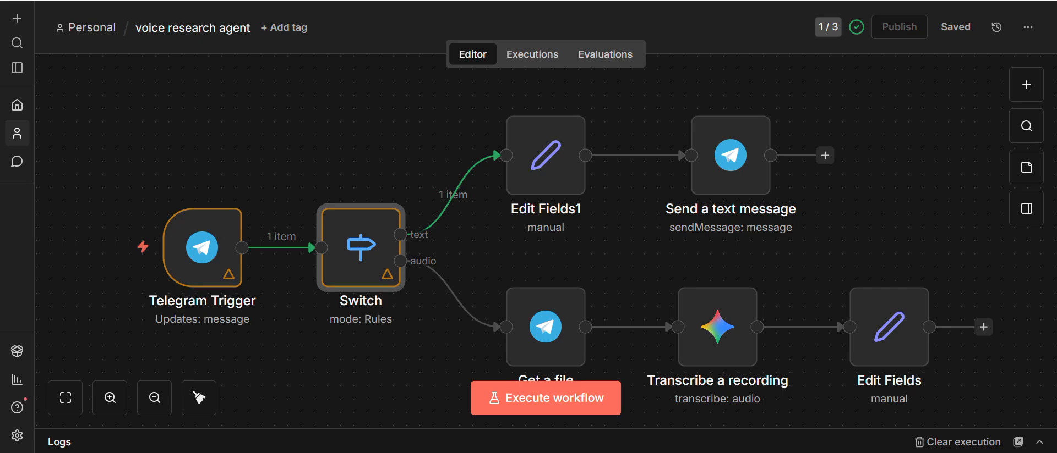
{"action": "key", "text": "ctrl+t"}
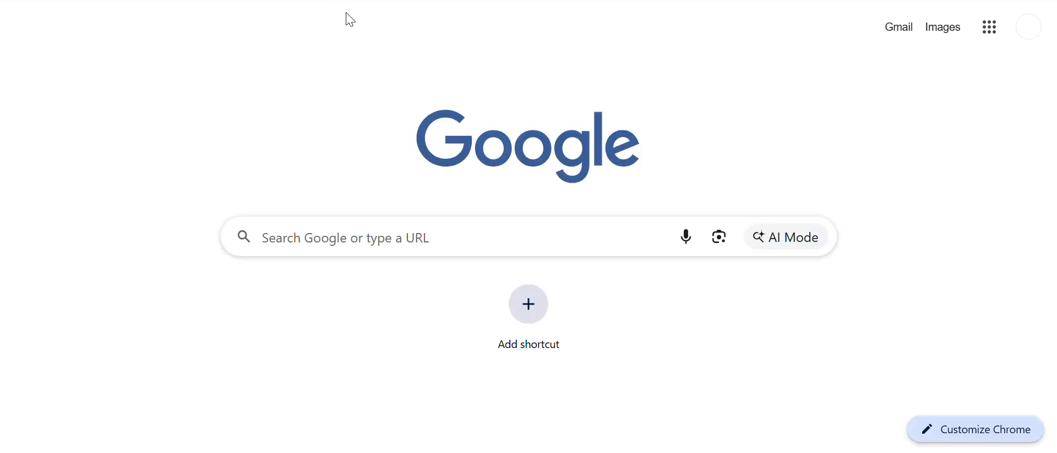
{"action": "type", "text": "w"}
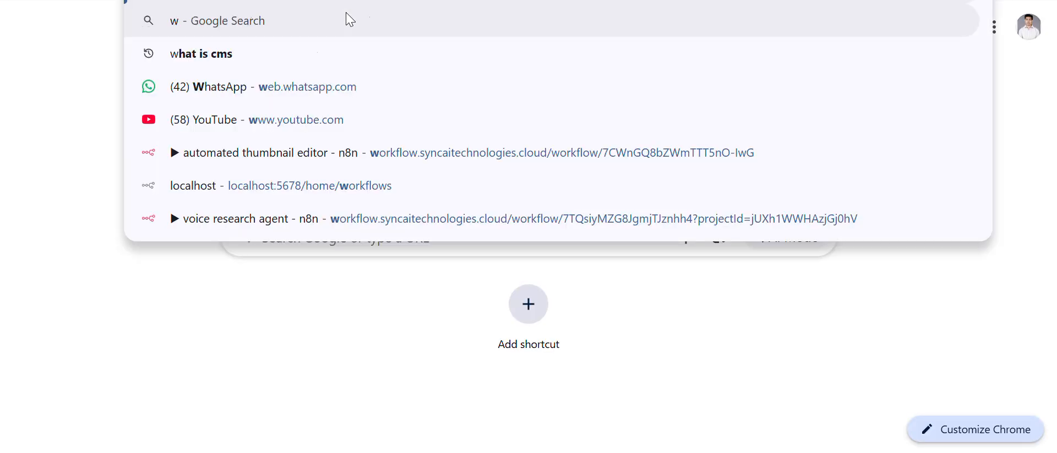
{"action": "left_click", "coordinate": [350, 20]}
{"action": "type", "text": "t"}
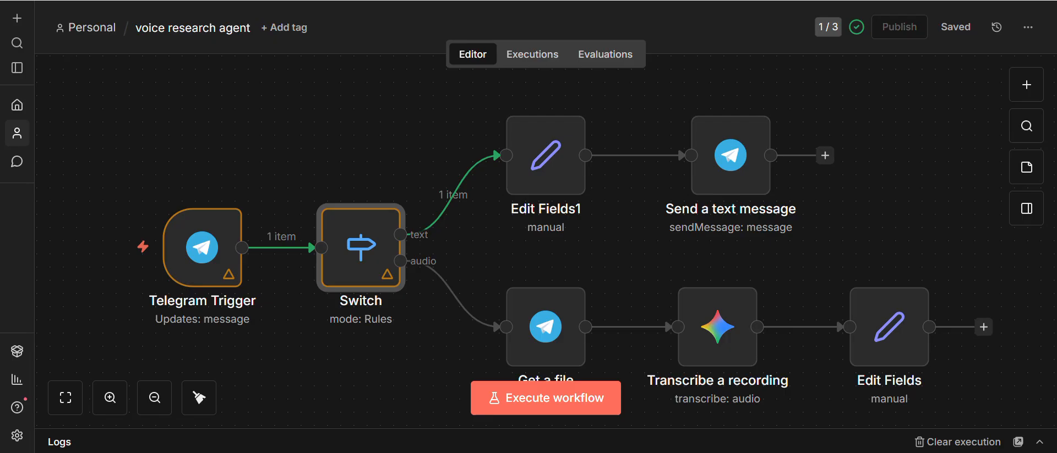
Open n8n in a new browser tab and open Error workflow 2 from the personal workflow list
{"action": "key", "text": "ctrl+t"}
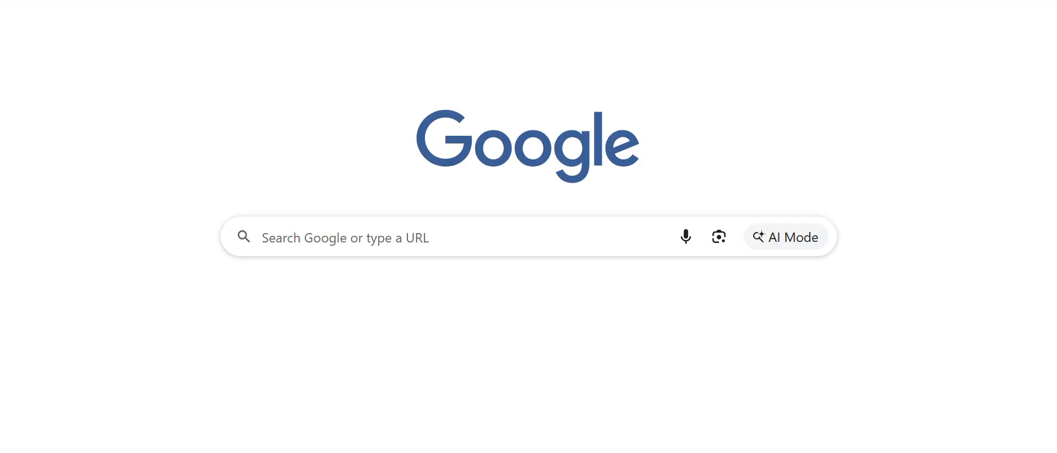
{"action": "type", "text": "n8"}
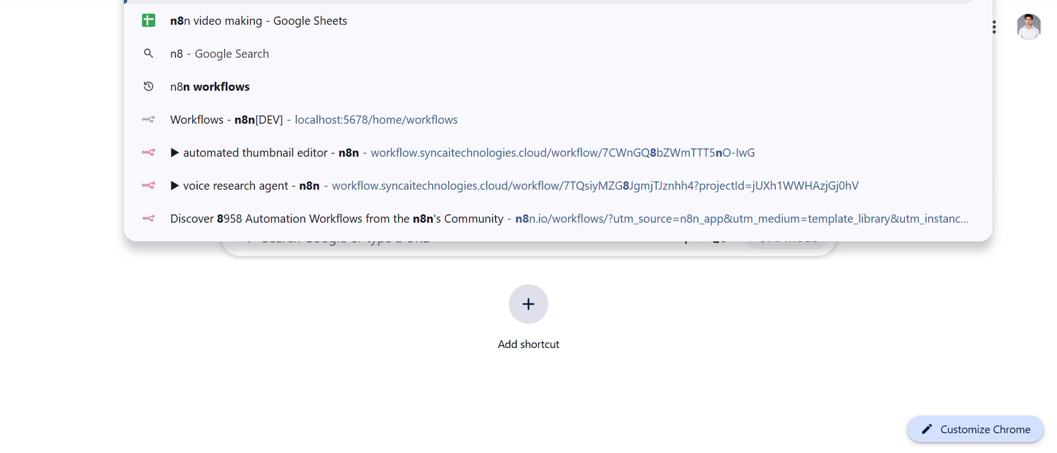
{"action": "key", "text": "Up"}
{"action": "key", "text": "Up"}
{"action": "key", "text": "Up"}
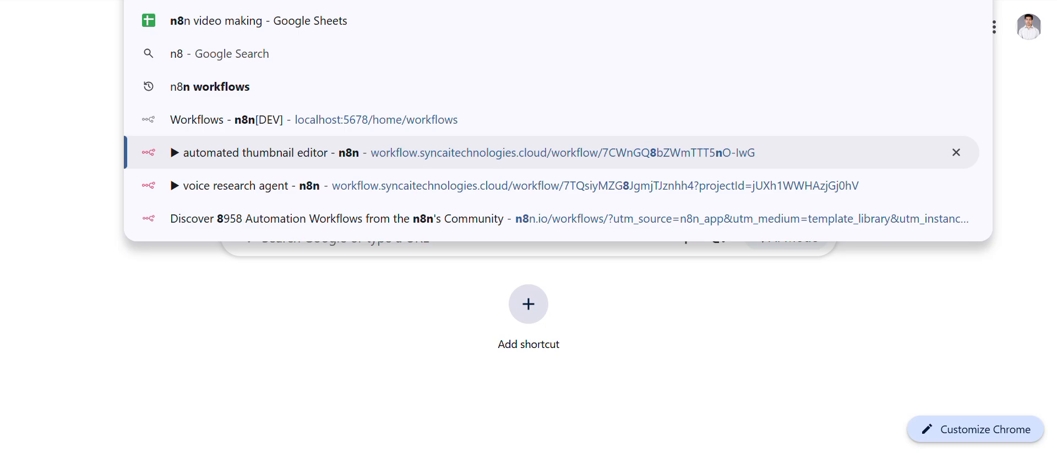
{"action": "key", "text": "Return"}
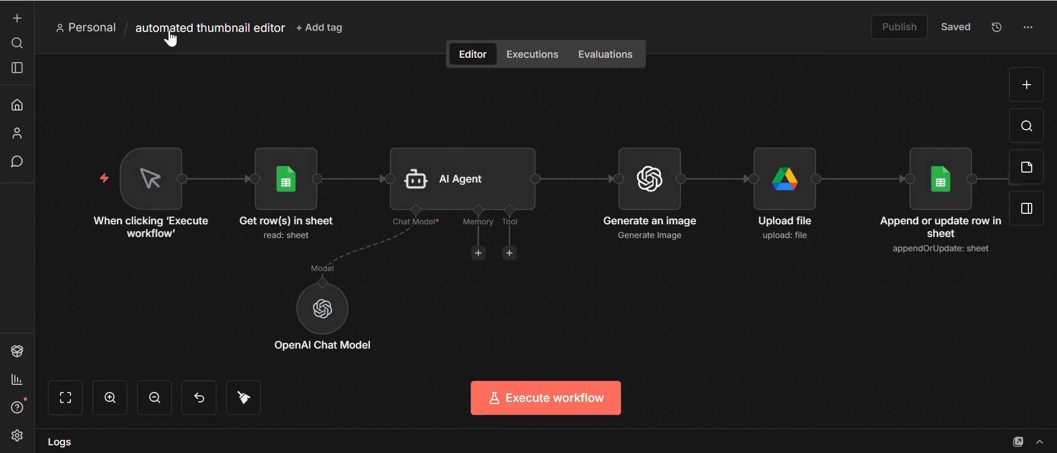
{"action": "left_click", "coordinate": [169, 33]}
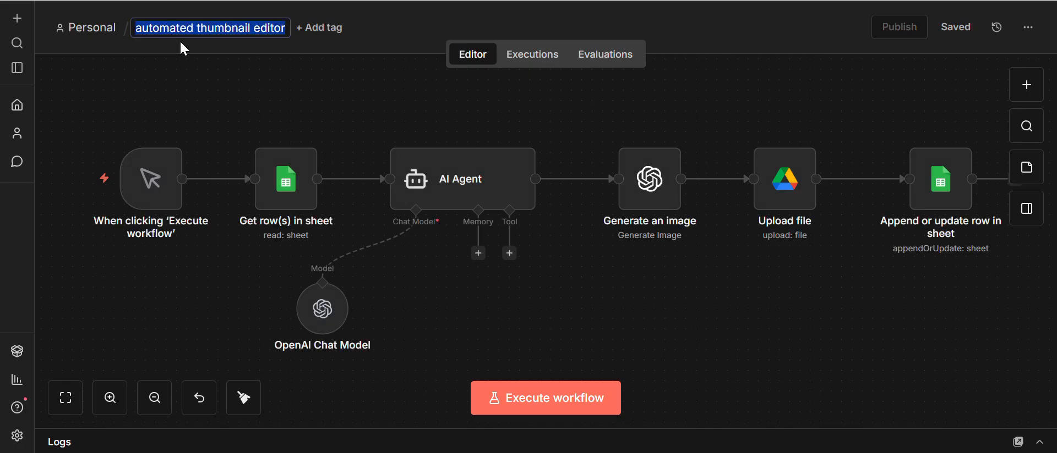
{"action": "left_click", "coordinate": [92, 29]}
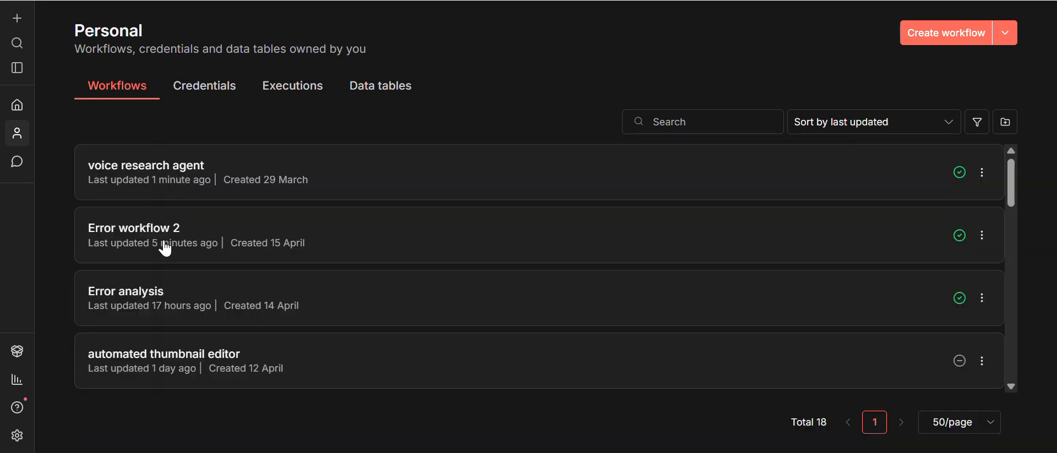
{"action": "mouse_move", "coordinate": [165, 248]}
{"action": "left_click", "coordinate": [171, 240]}
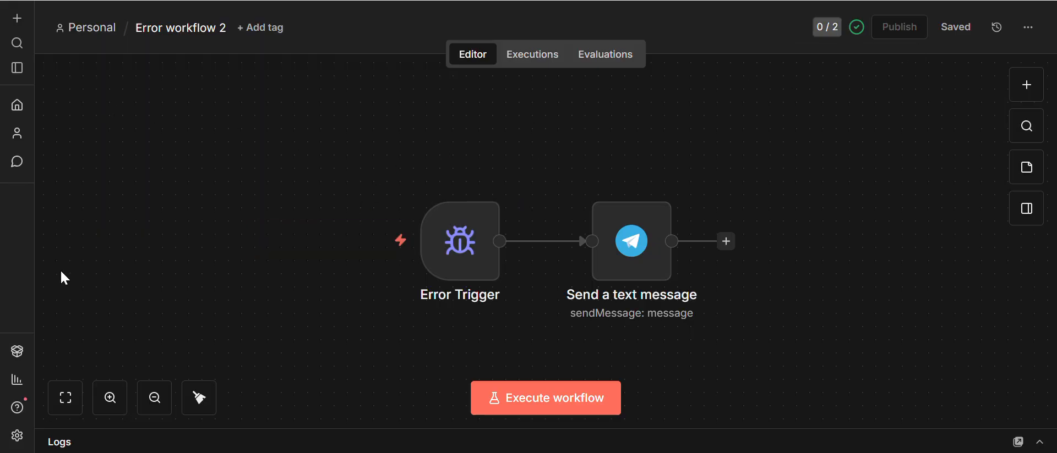
Inspect the Error Trigger node's output in the latest execution of Error workflow 2
{"action": "left_click", "coordinate": [520, 60]}
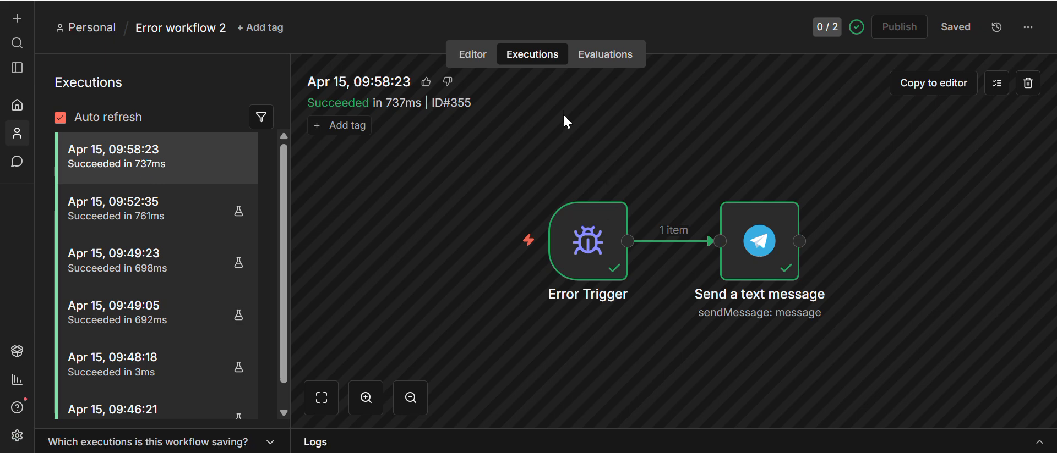
{"action": "double_click", "coordinate": [606, 230]}
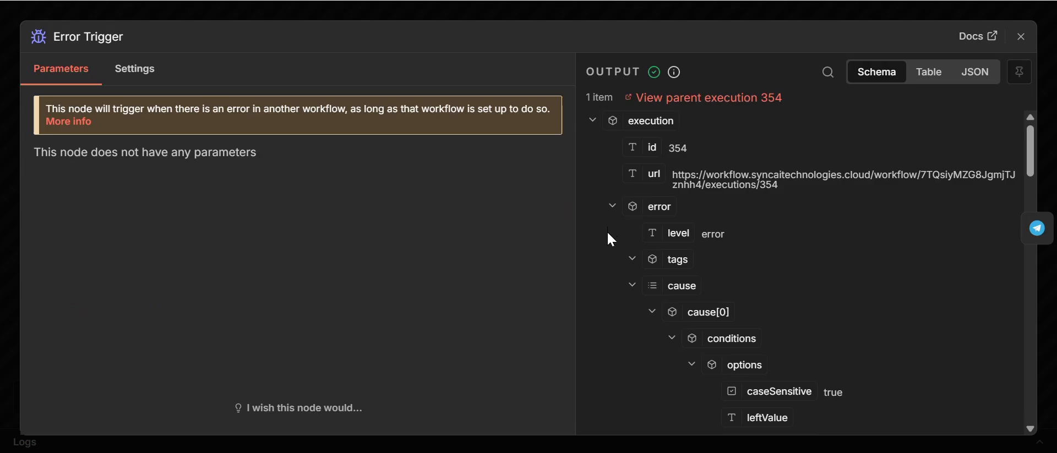
{"action": "left_click", "coordinate": [1021, 36]}
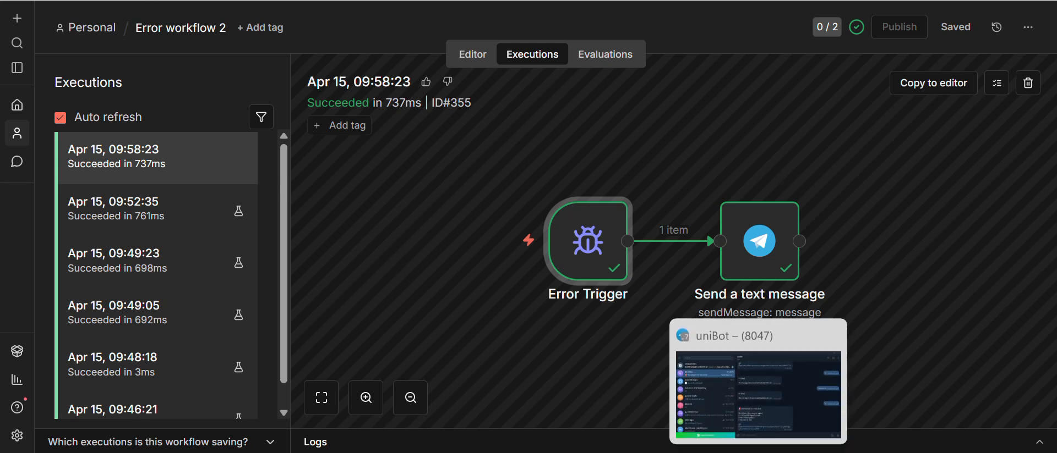
Send the test message "hi" to uniBot in Telegram, and open the failed execution linked in the new error alert
{"action": "left_click", "coordinate": [758, 452]}
{"action": "type", "text": "hi"}
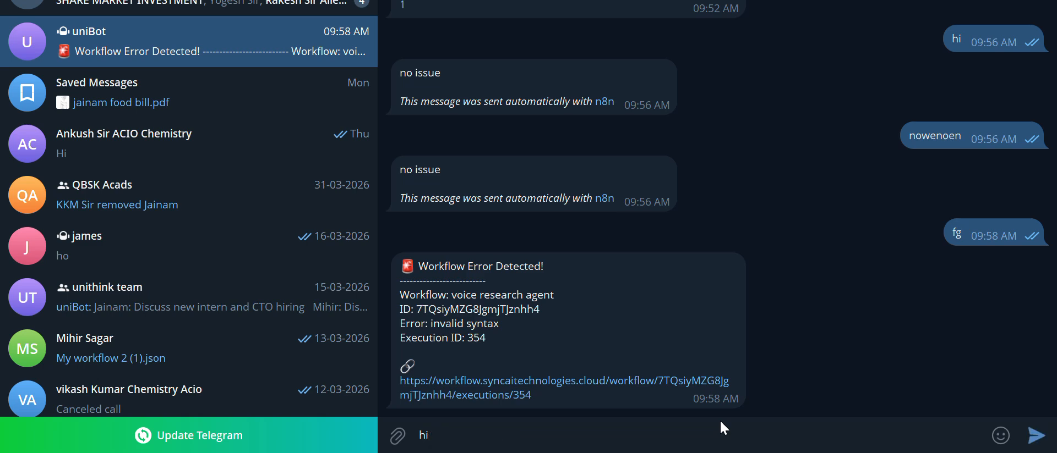
{"action": "key", "text": "Return"}
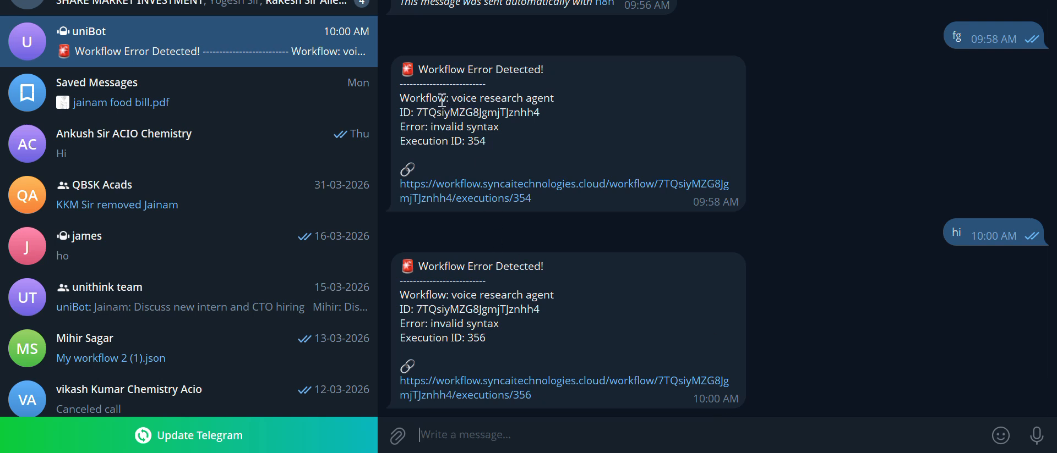
{"action": "mouse_move", "coordinate": [556, 97]}
{"action": "left_click", "coordinate": [506, 391]}
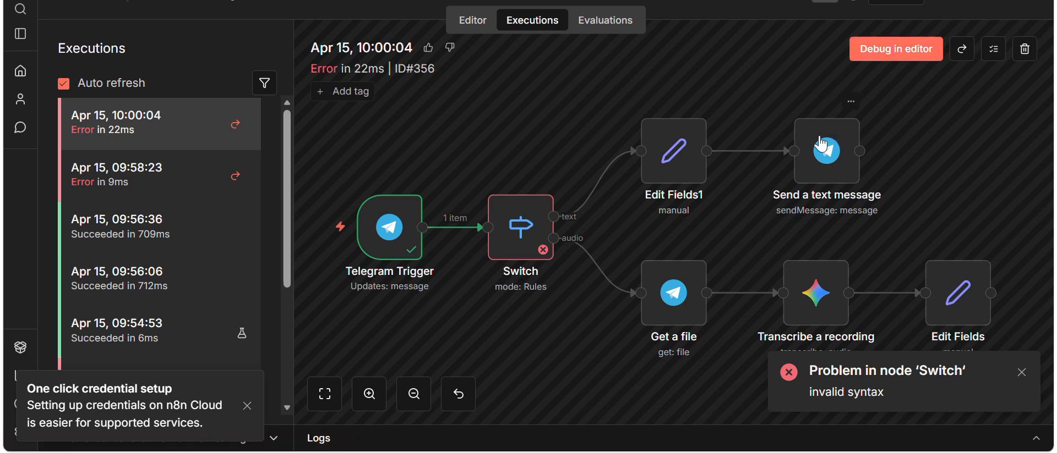
Examine the Switch node's routing rules and error output in the failed execution to locate the faulty expression
{"action": "left_click", "coordinate": [528, 236]}
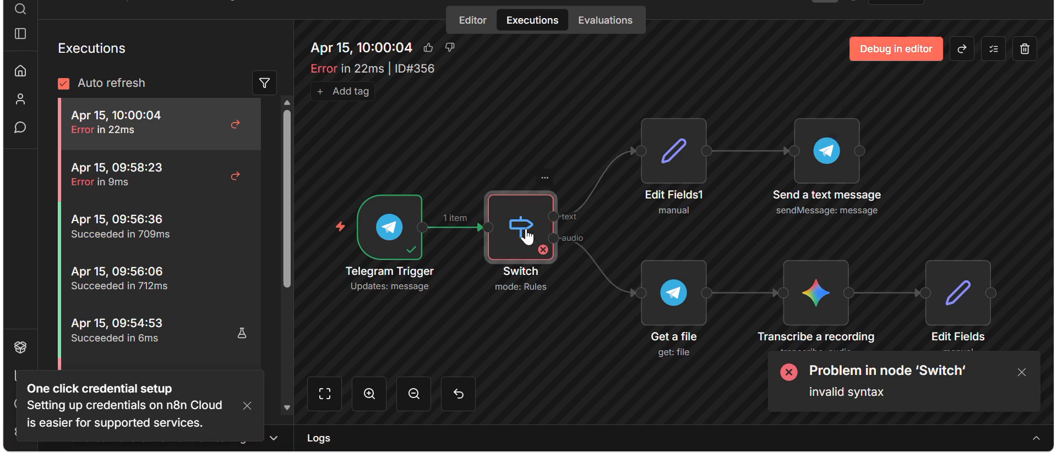
{"action": "double_click", "coordinate": [527, 236]}
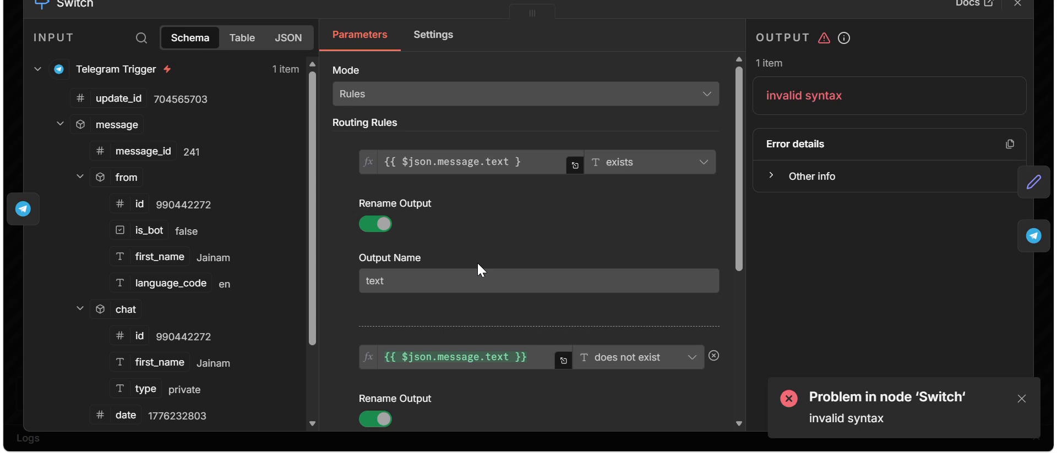
{"action": "scroll", "coordinate": [477, 262], "scroll_direction": "down", "scroll_amount": 5}
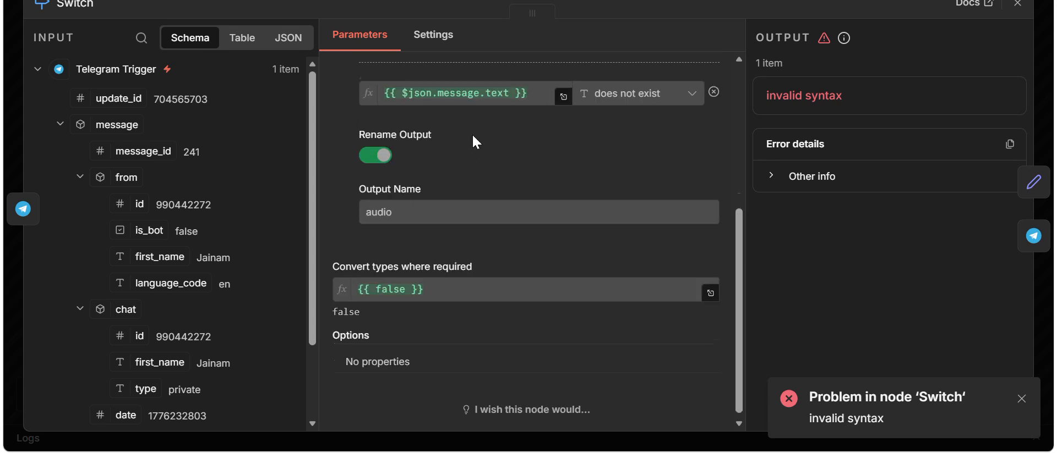
{"action": "scroll", "coordinate": [416, 202], "scroll_direction": "up", "scroll_amount": 2}
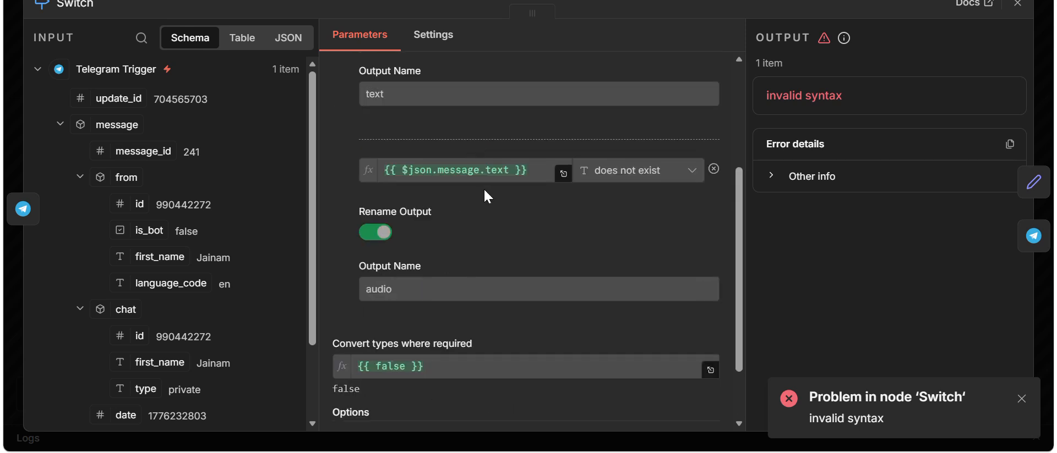
{"action": "scroll", "coordinate": [483, 187], "scroll_direction": "up", "scroll_amount": 4}
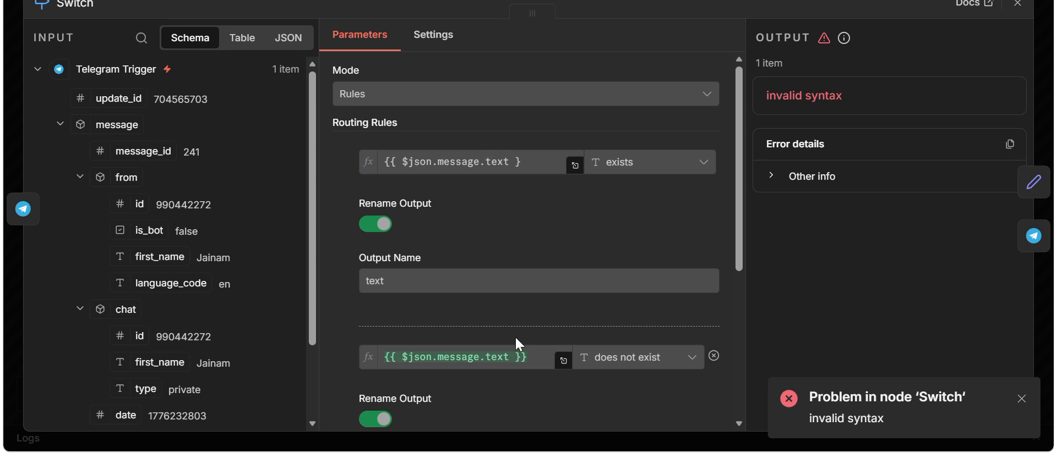
{"action": "left_click", "coordinate": [530, 165]}
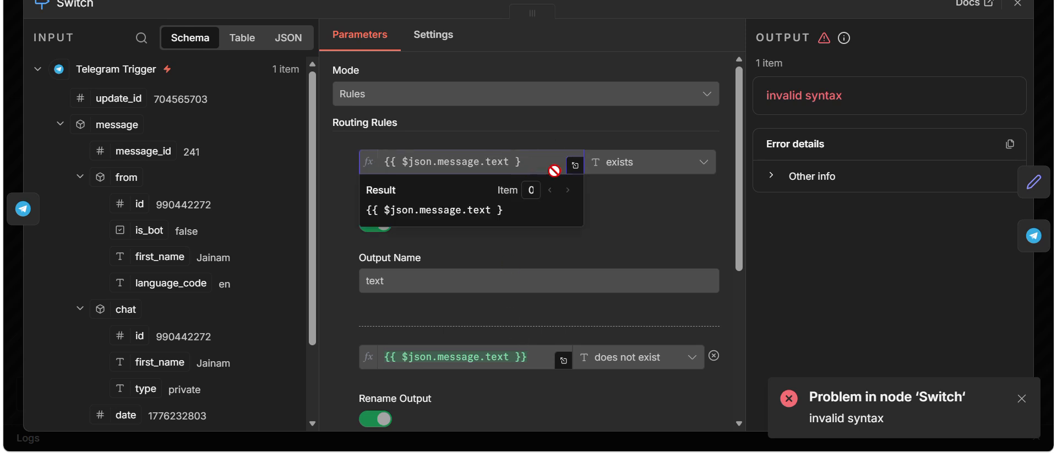
{"action": "left_click", "coordinate": [644, 261]}
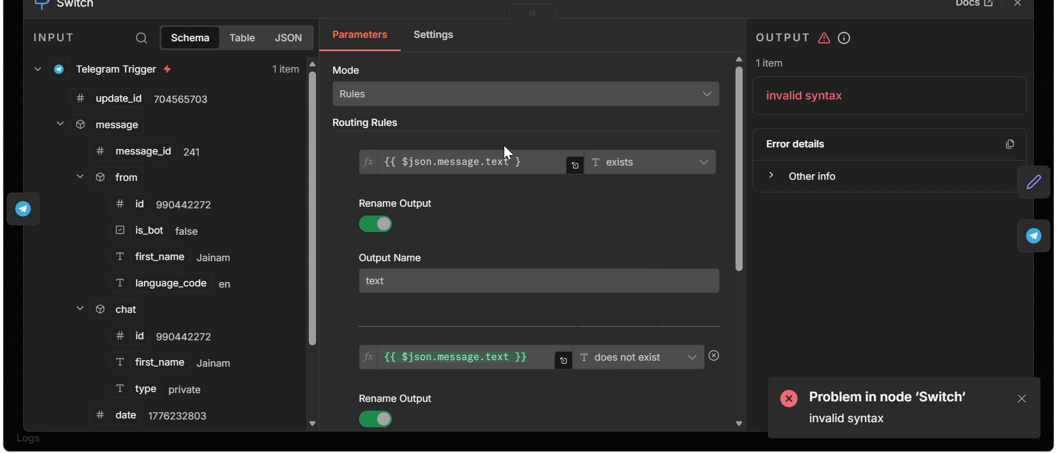
{"action": "left_click", "coordinate": [1017, 5]}
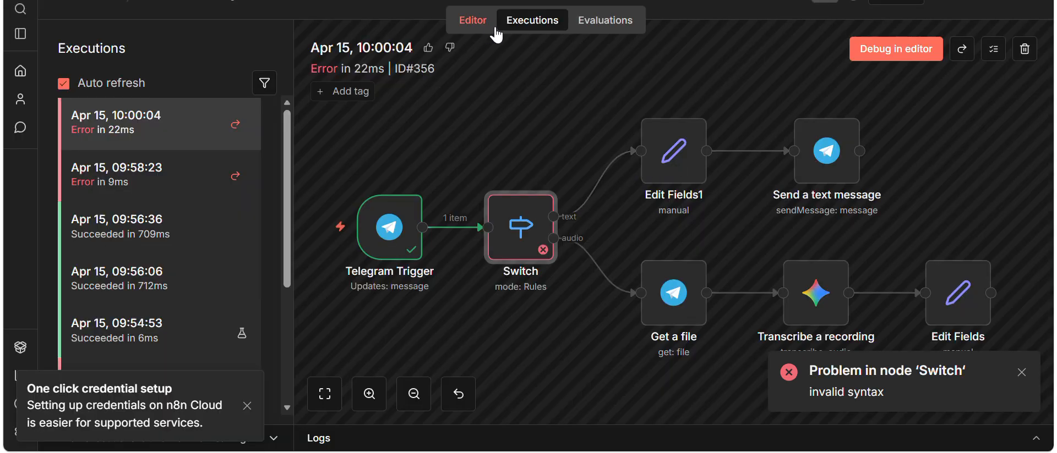
Load the failed execution into the editor, correct the Switch node's first rule to "{{ $json.message.text }}", and execute that node
{"action": "left_click", "coordinate": [886, 50]}
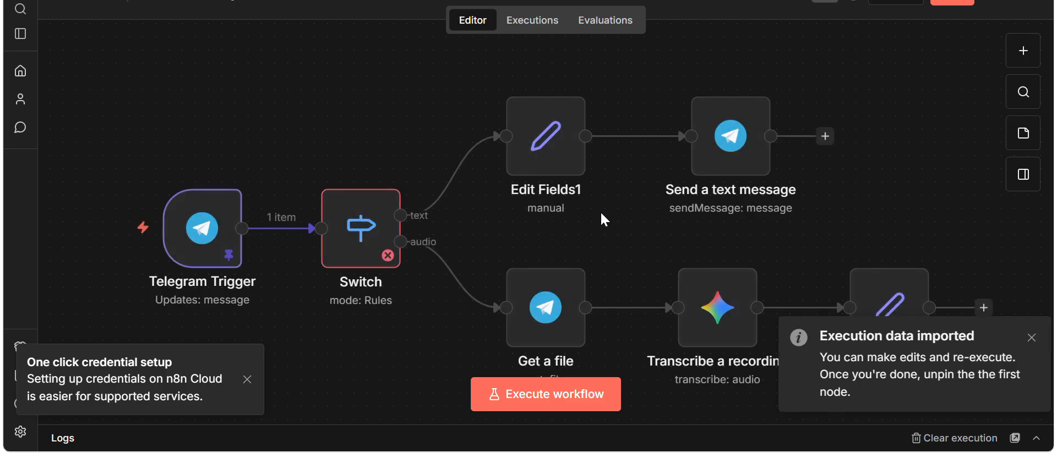
{"action": "left_click", "coordinate": [361, 212]}
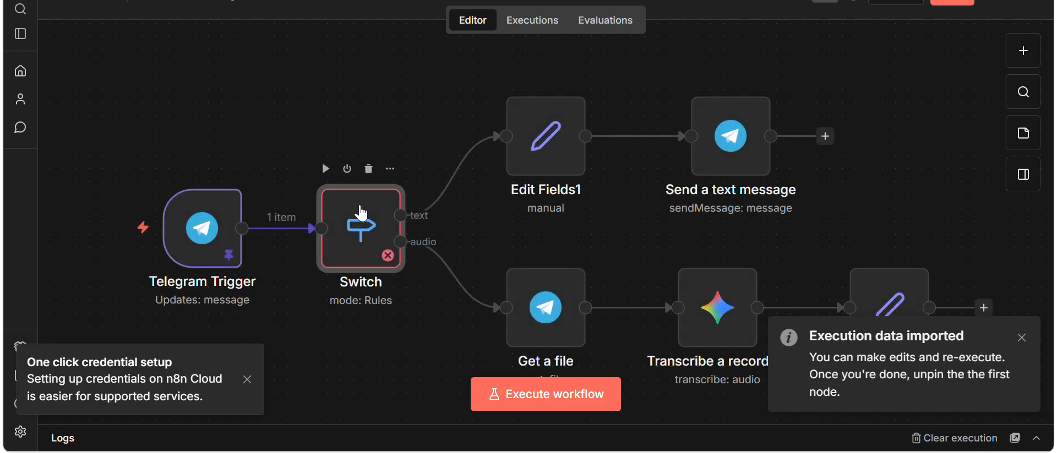
{"action": "double_click", "coordinate": [360, 212]}
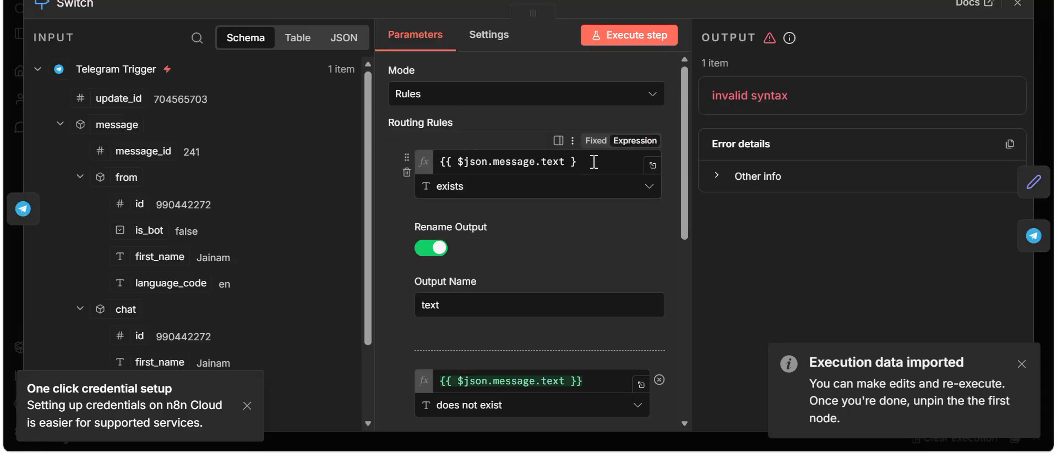
{"action": "left_click", "coordinate": [594, 161]}
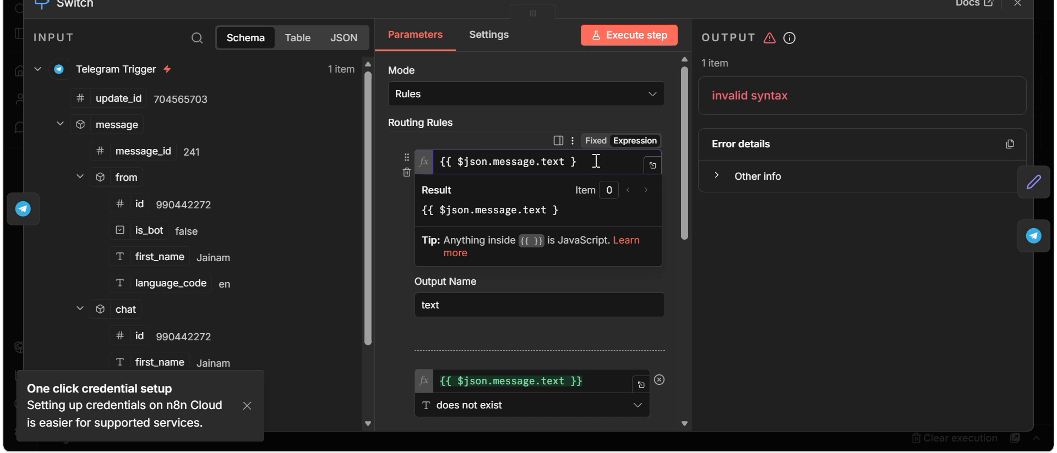
{"action": "left_click", "coordinate": [642, 34]}
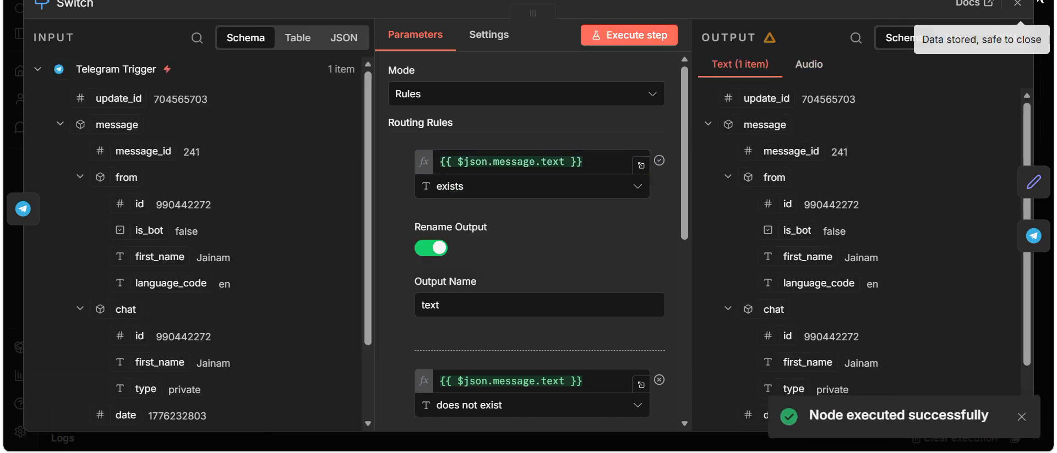
{"action": "left_click", "coordinate": [1017, 7]}
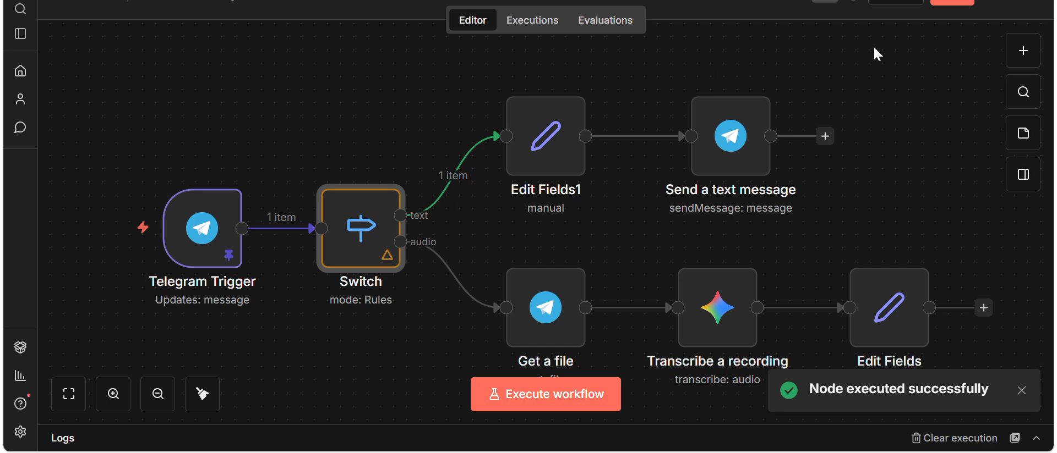
Switch to Telegram and send the test message "gth" to uniBot
{"action": "key", "text": "alt+Tab"}
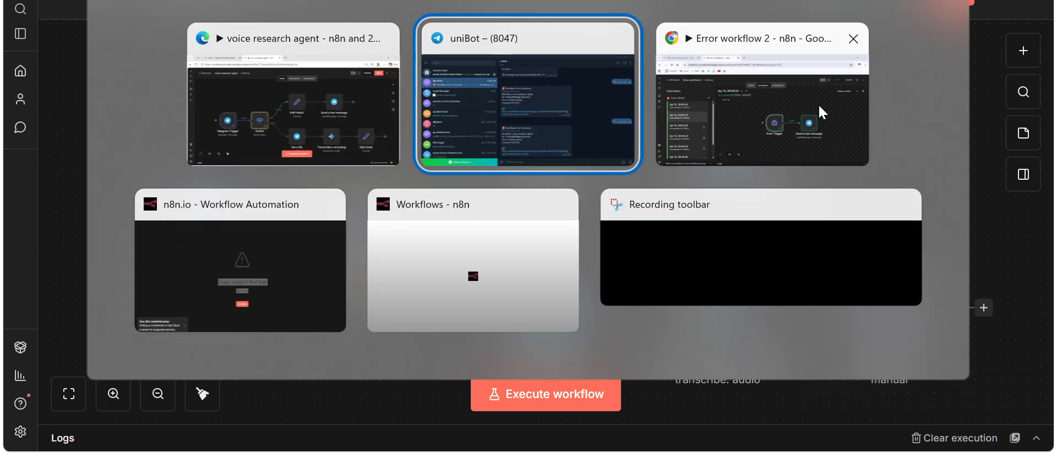
{"action": "type", "text": "gth"}
{"action": "key", "text": "Return"}
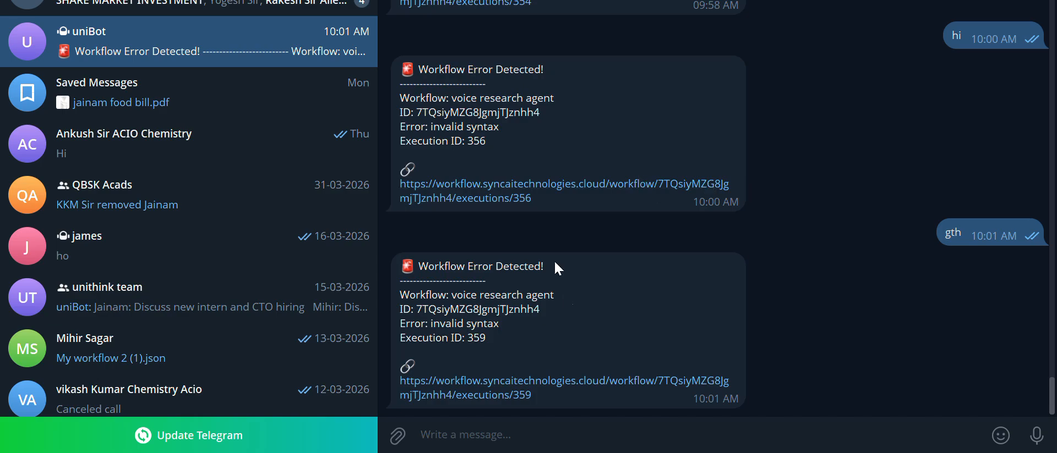
Return to n8n and publish the voice research agent workflow with the corrected Switch rule
{"action": "key", "text": "alt+Tab"}
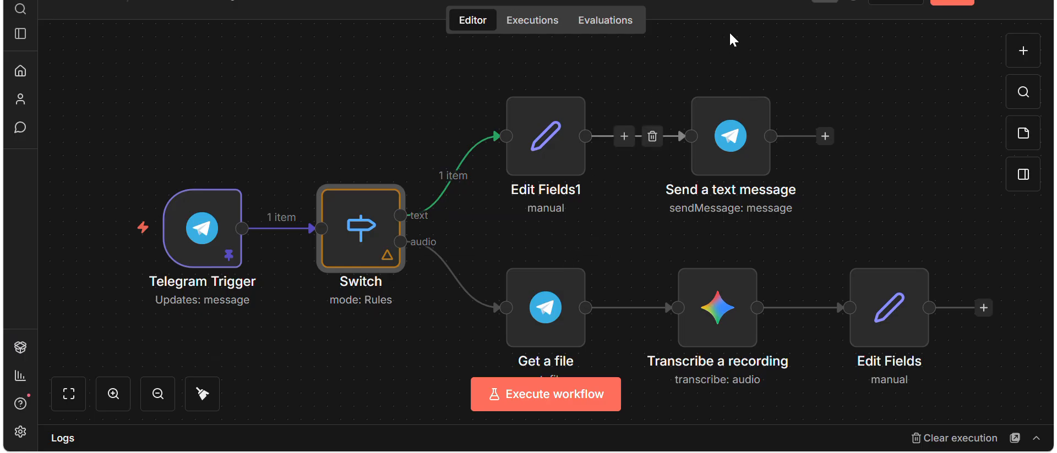
{"action": "left_click", "coordinate": [896, 2]}
{"action": "left_click", "coordinate": [688, 305]}
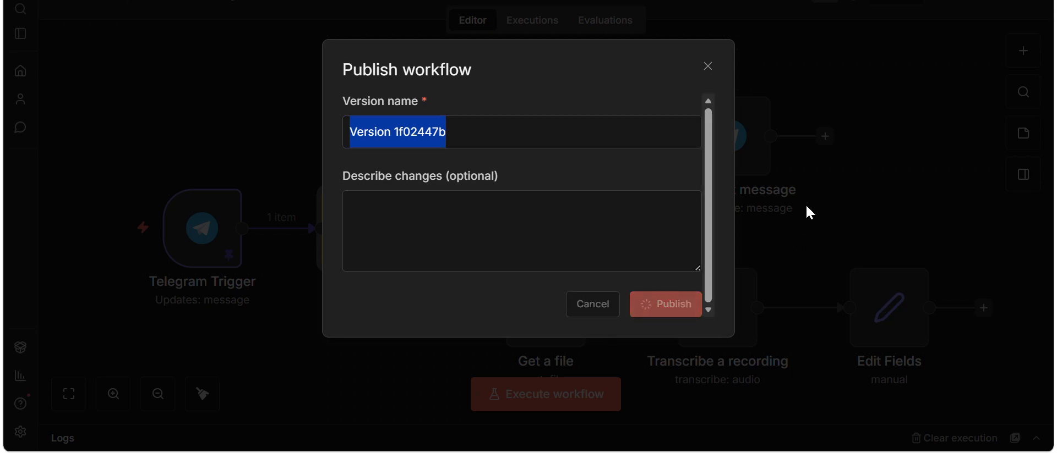
Send the test message "fvf" to uniBot in Telegram, and return to n8n to open the workflow's execution history
{"action": "key", "text": "alt+Tab"}
{"action": "type", "text": "fvf"}
{"action": "key", "text": "Return"}
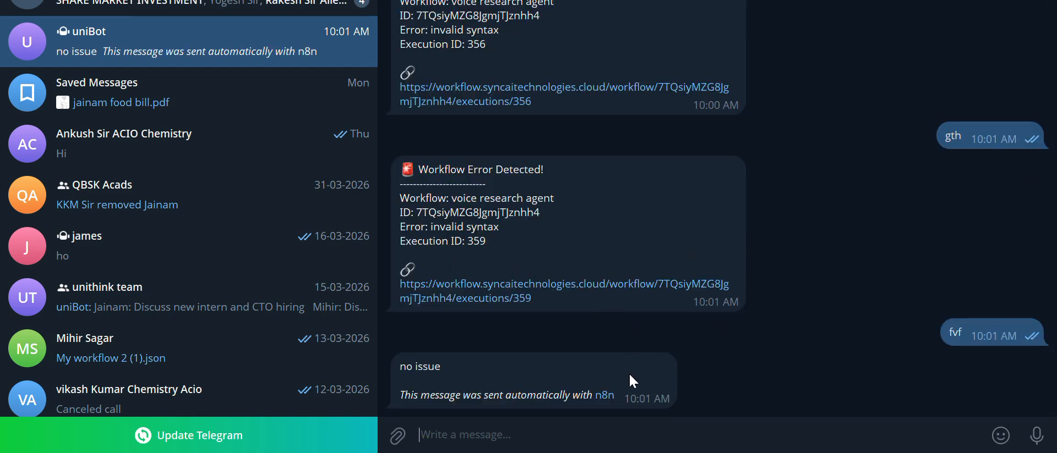
{"action": "key", "text": "alt+Tab"}
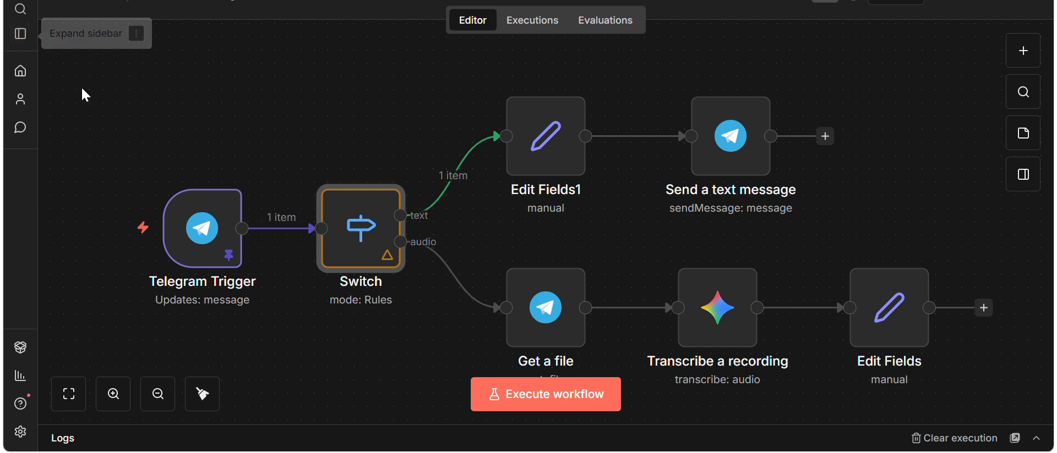
{"action": "left_click", "coordinate": [536, 27]}
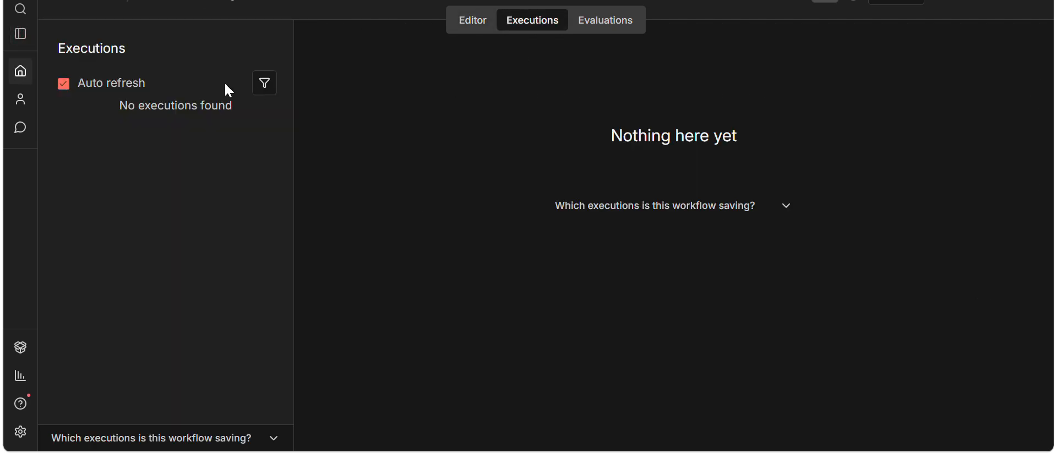